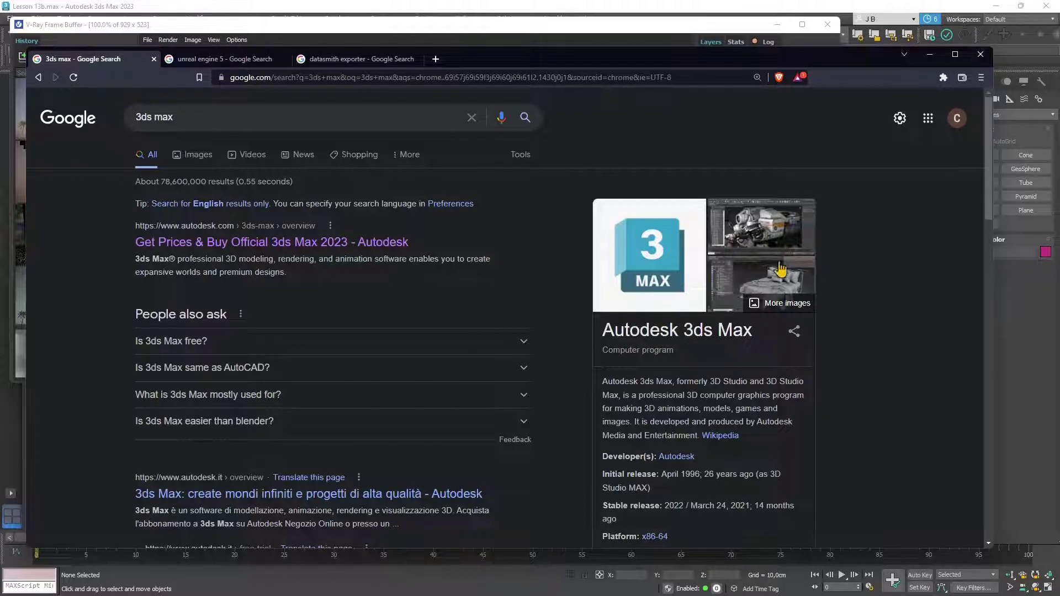
Step: Look over the 3ds max, unreal engine 5 and datasmith exporter searches and open the Datasmith Exporter Plugins page on the Unreal Engine site
click(210, 59)
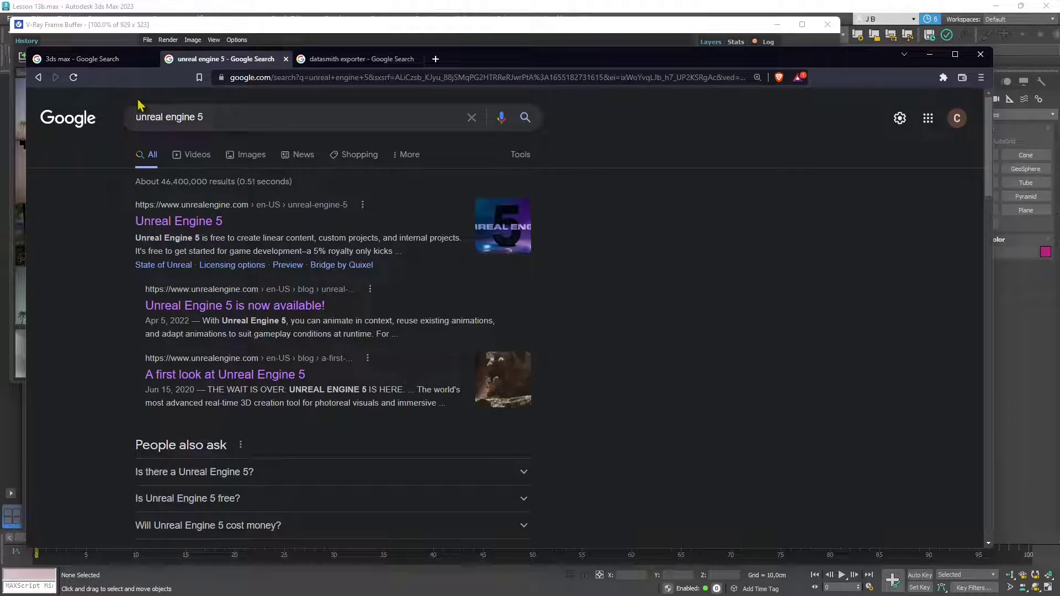
click(136, 60)
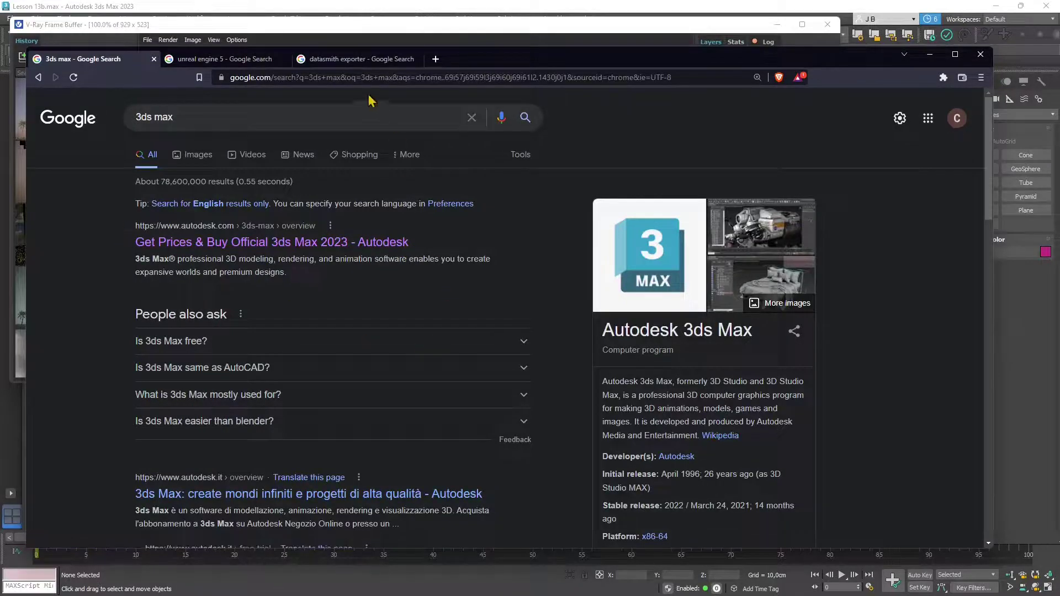
click(349, 63)
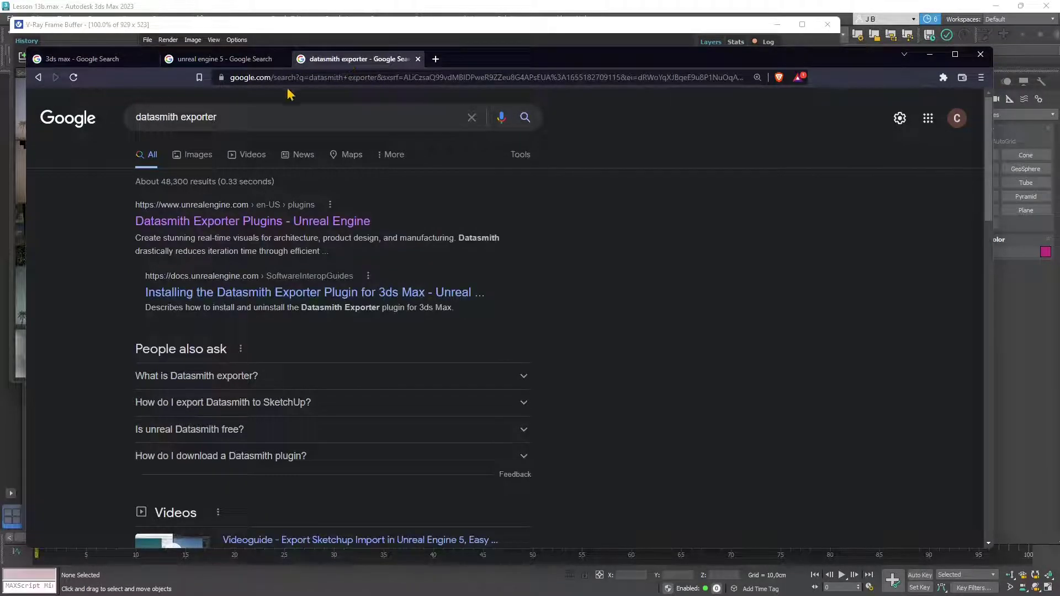
double_click(140, 129)
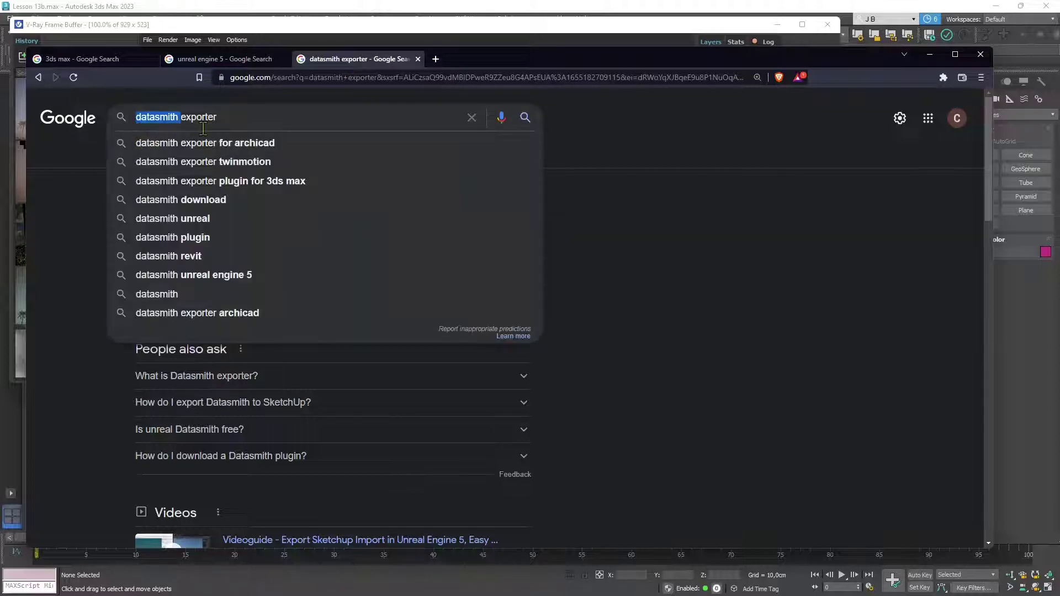
double_click(201, 120)
click(773, 293)
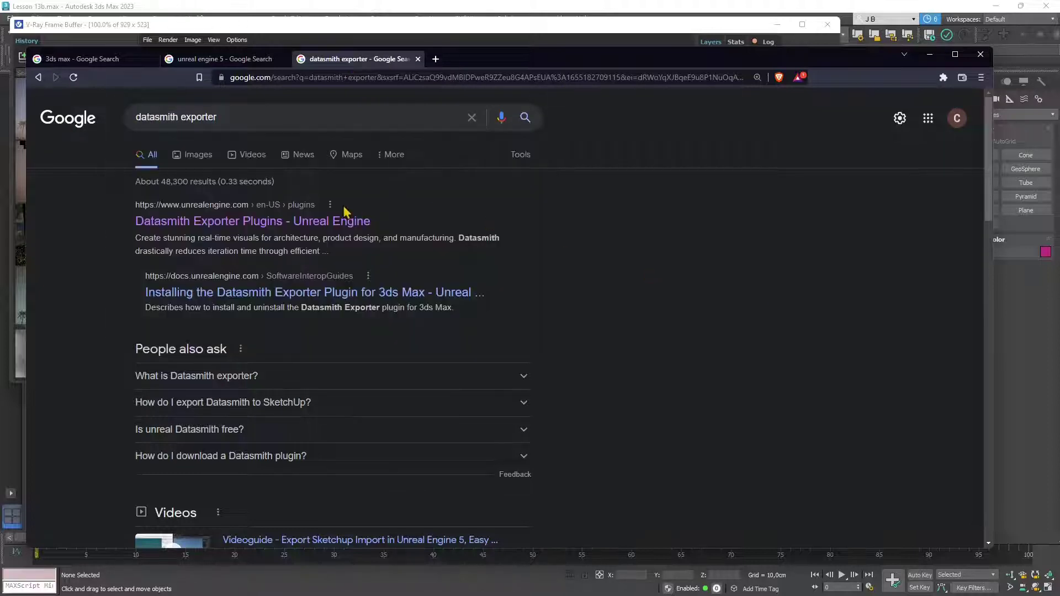
click(201, 225)
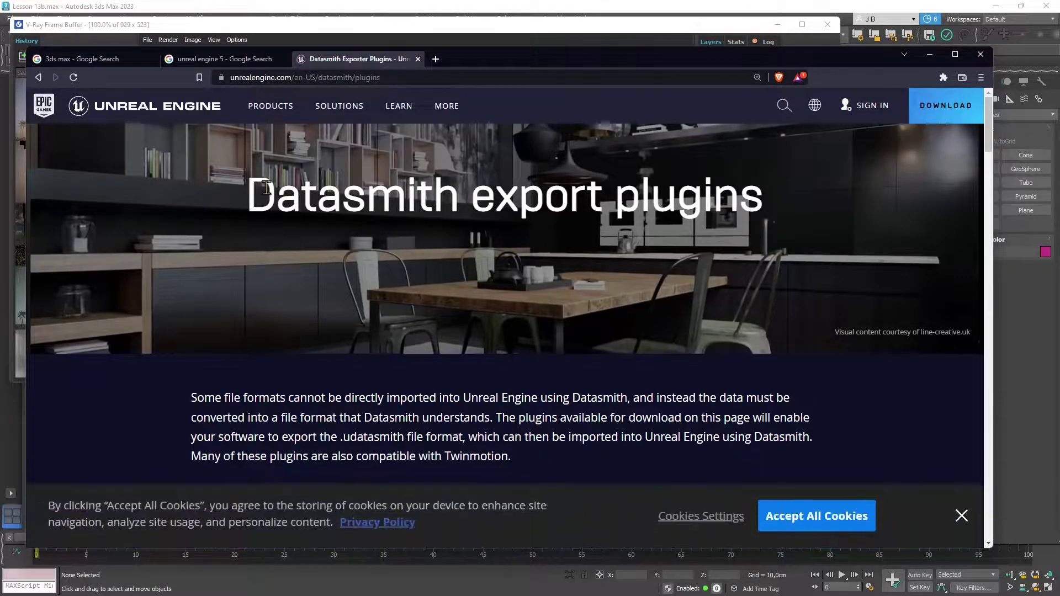
Step: Examine the available Datasmith export plugins, comparing the exporters for Autodesk 3ds Max, SketchUp Pro, Revit and Navisworks
drag(277, 194, 702, 208)
scroll(458, 249, down, 9)
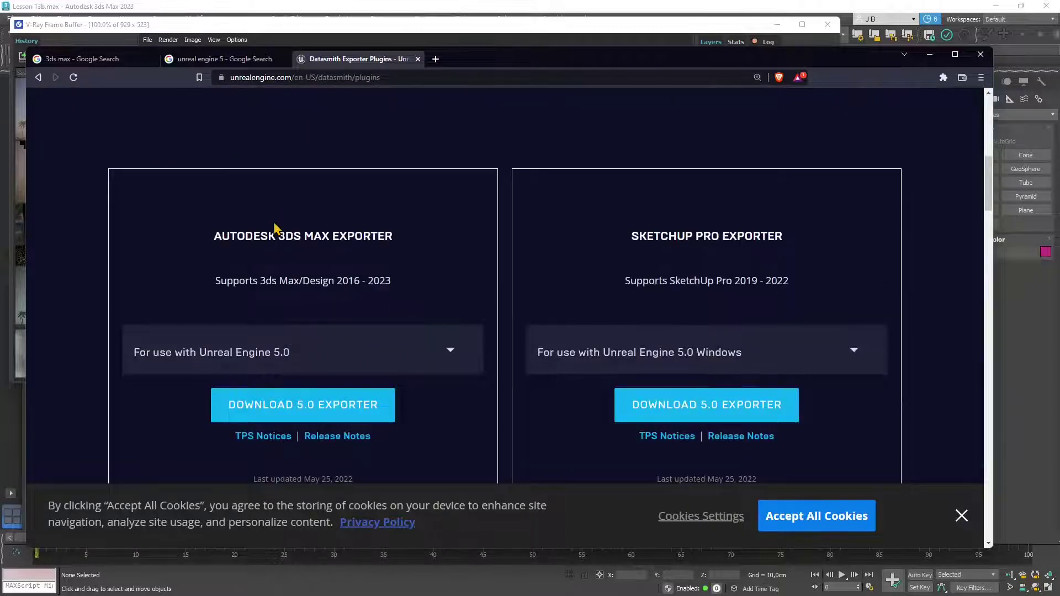
drag(285, 242, 401, 248)
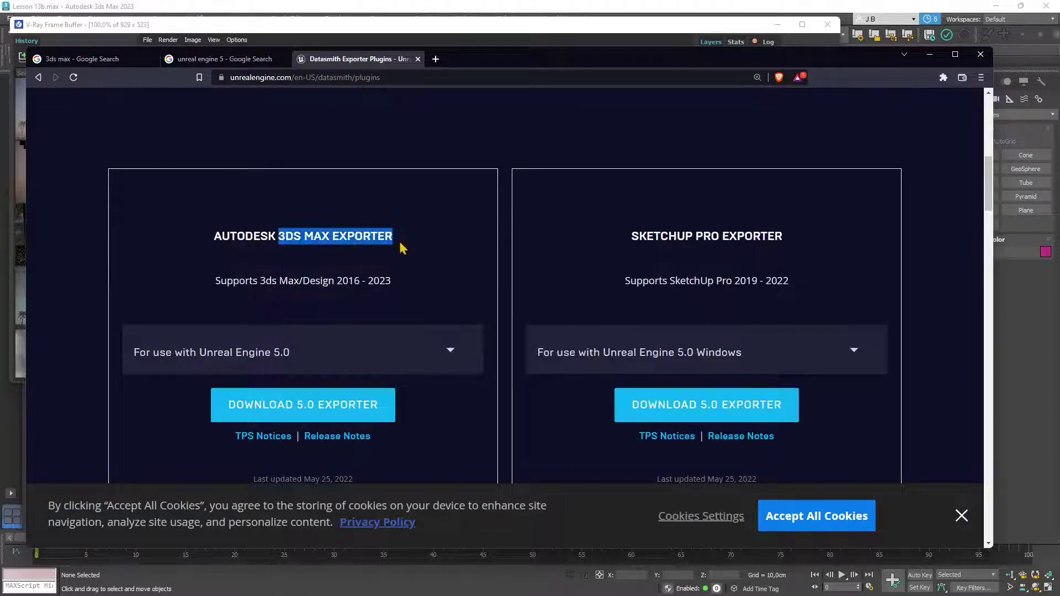
click(422, 285)
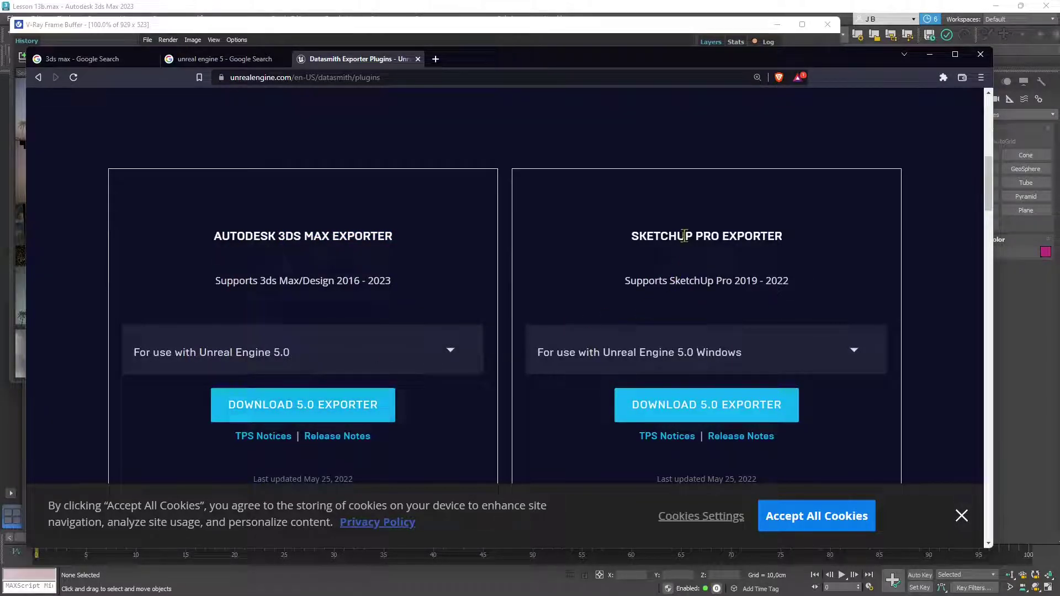
drag(645, 234, 720, 239)
scroll(542, 323, down, 5)
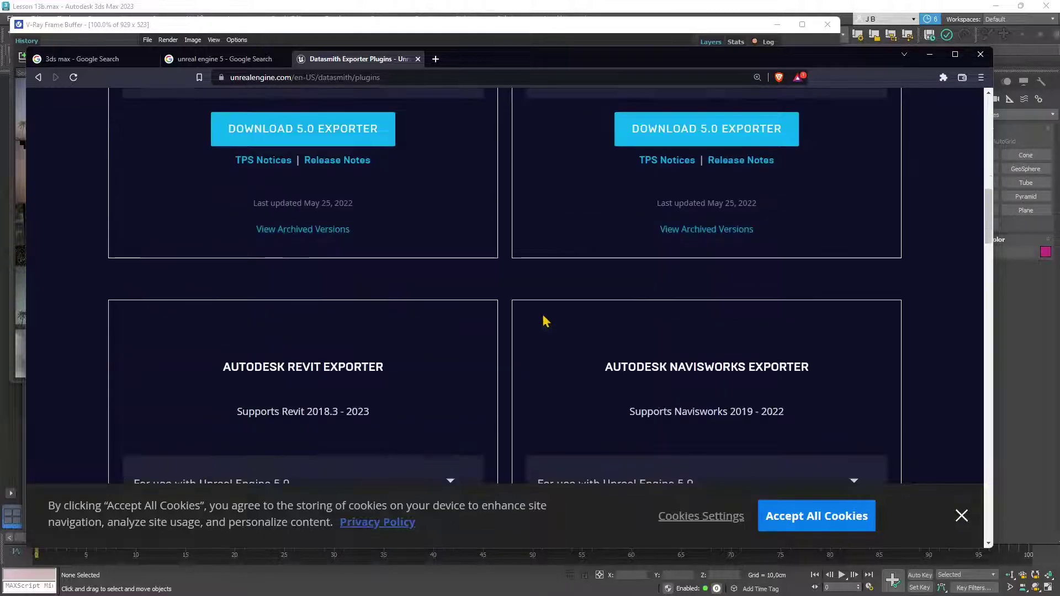
scroll(368, 253, down, 1)
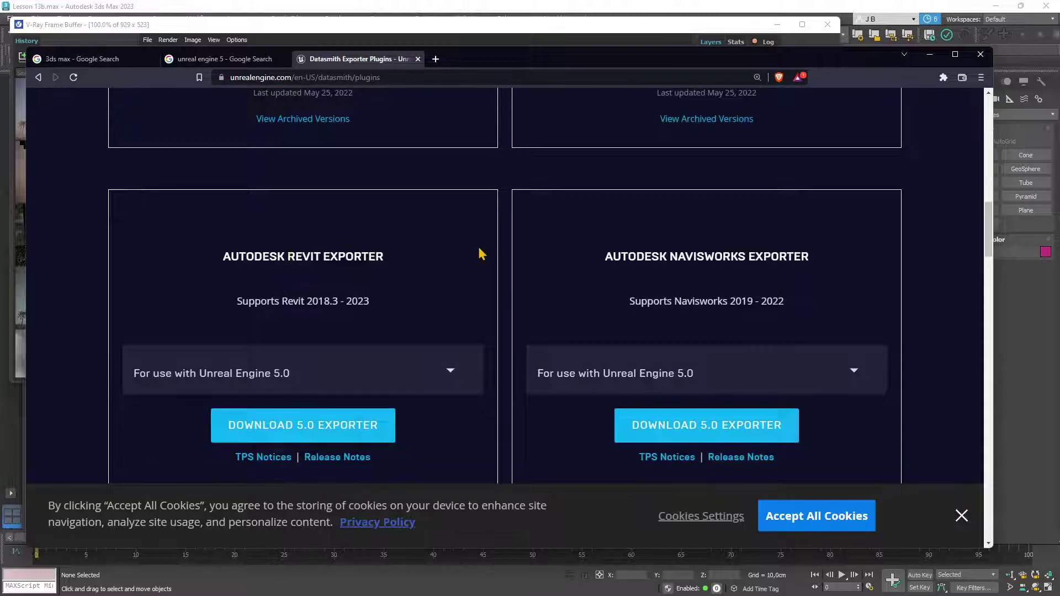
scroll(481, 254, down, 3)
scroll(491, 259, up, 8)
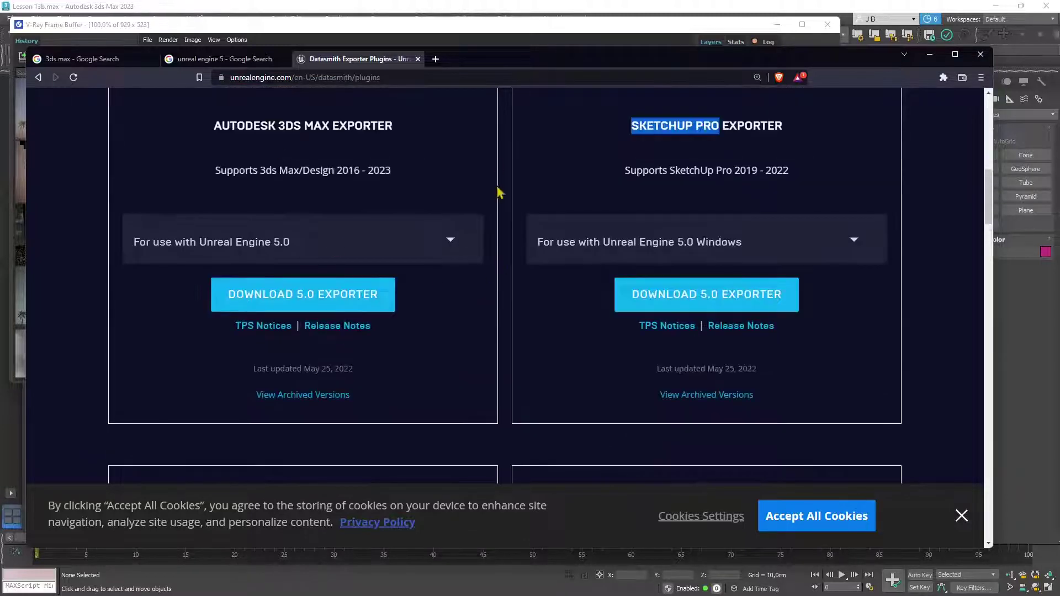
scroll(402, 230, up, 5)
scroll(403, 232, down, 3)
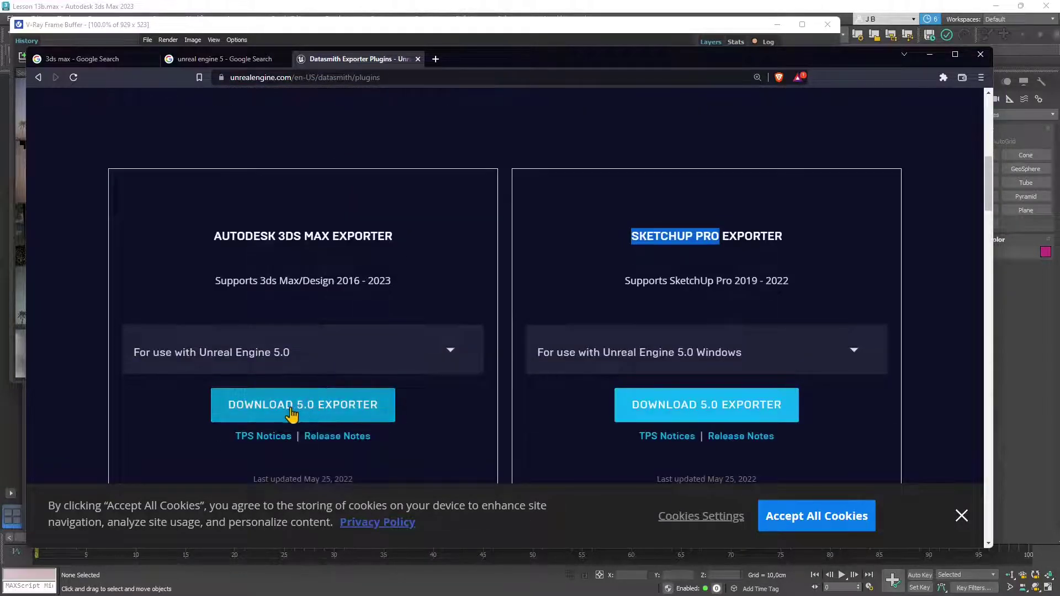
Step: Dismiss the cookie notice and try to download the 5.0 exporter for Autodesk 3ds Max
click(962, 516)
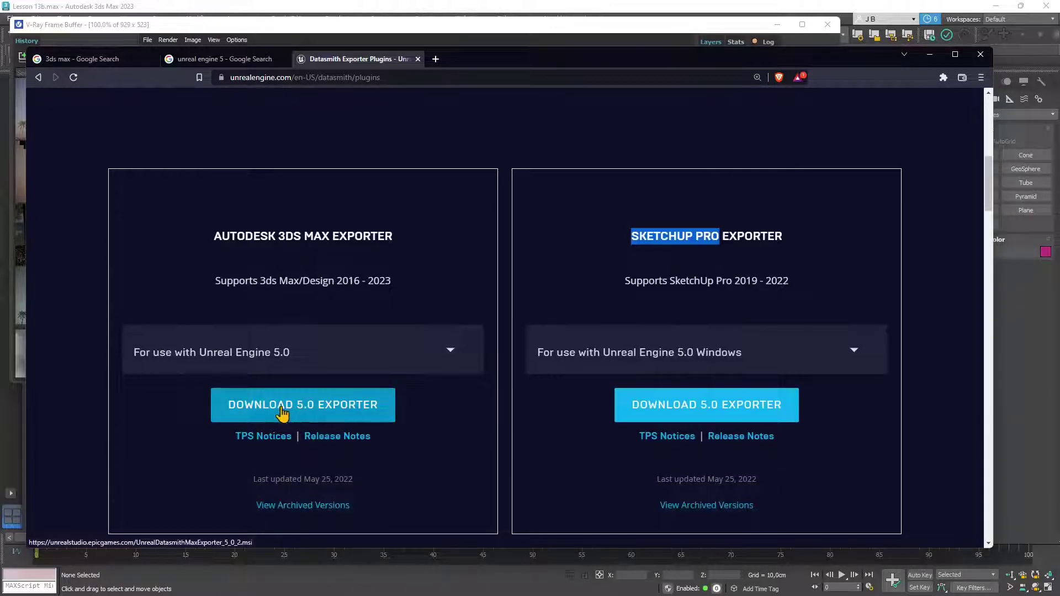
click(303, 415)
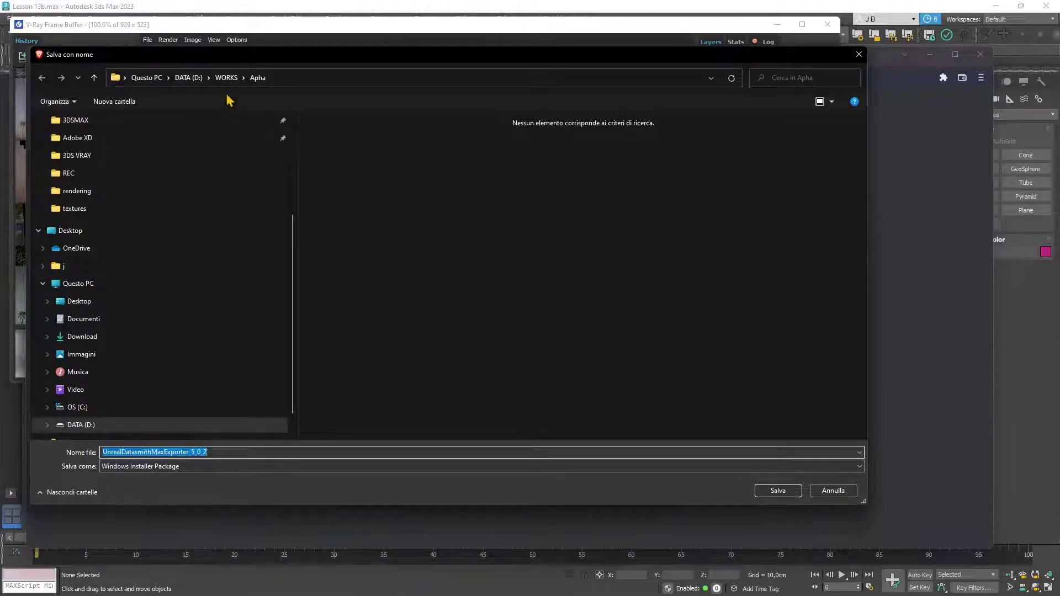
scroll(184, 224, up, 2)
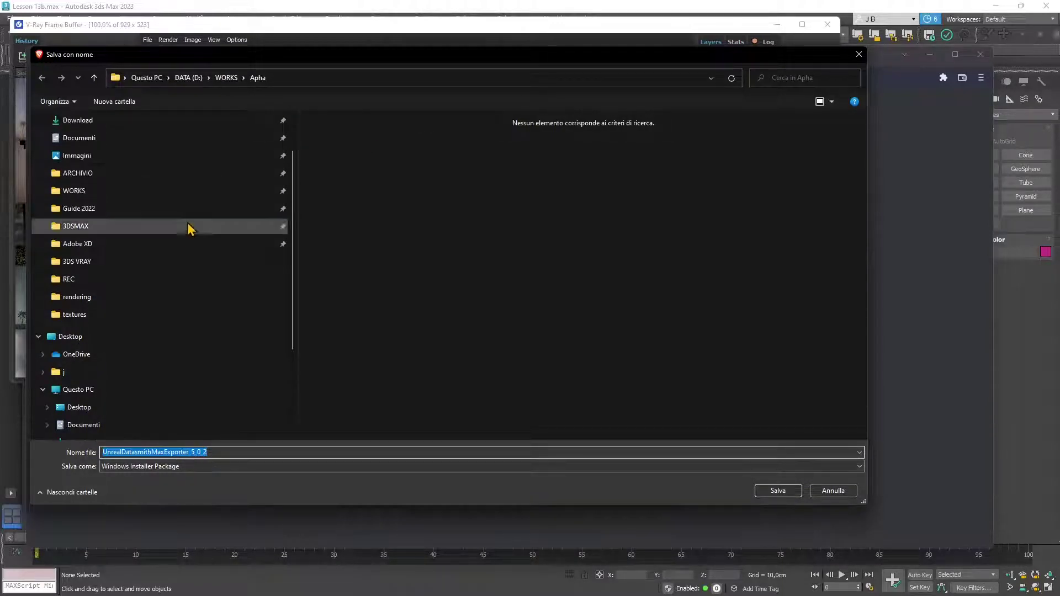
scroll(193, 228, up, 1)
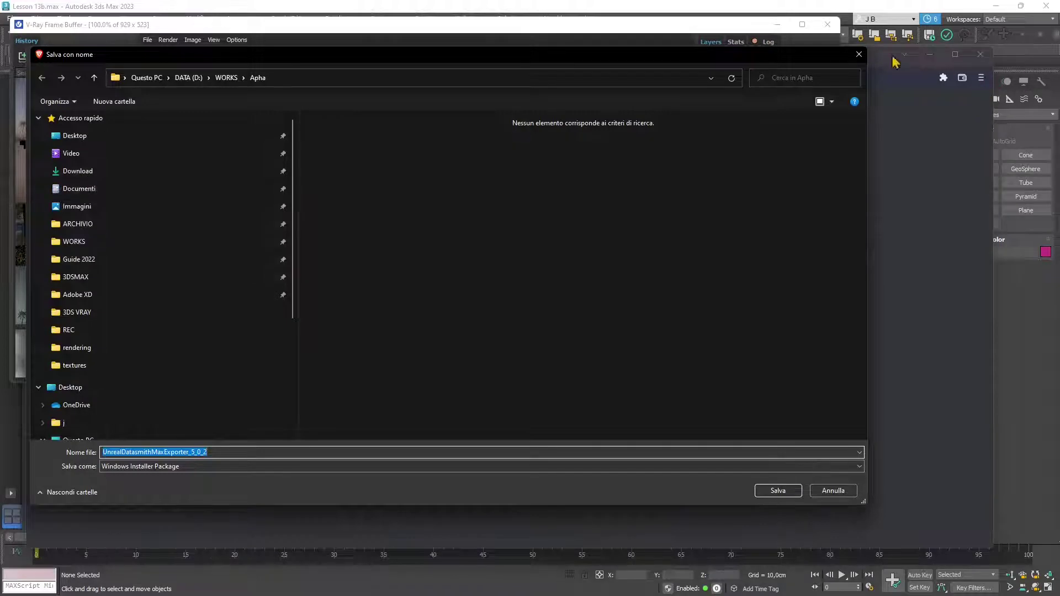
click(860, 55)
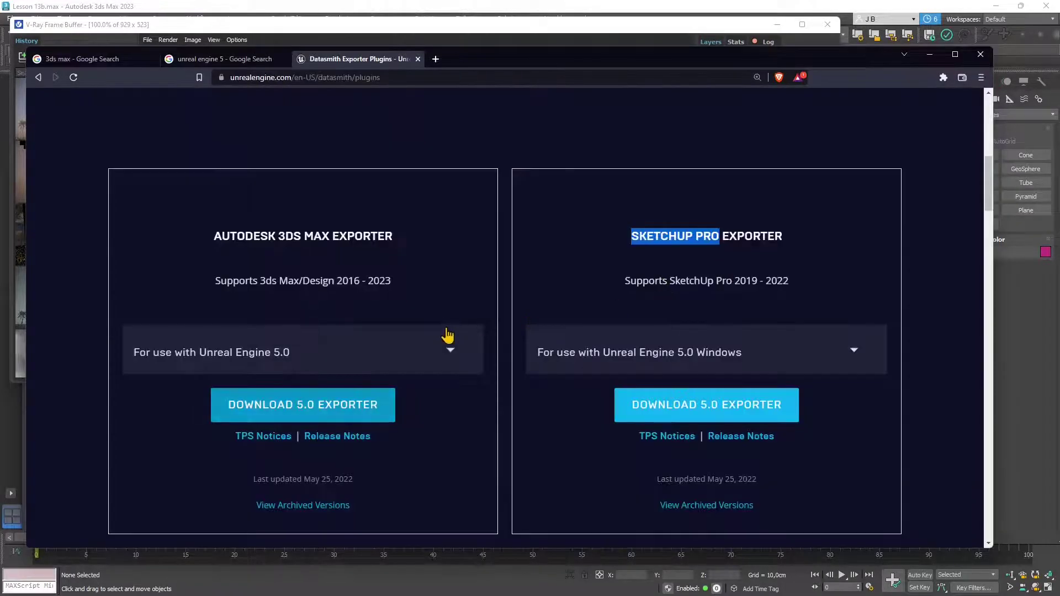
Step: Examine the Revit, Navisworks, Rhino and Archicad exporter listings and the introductory installation notes on the plugin page
scroll(448, 335, down, 6)
scroll(299, 330, up, 1)
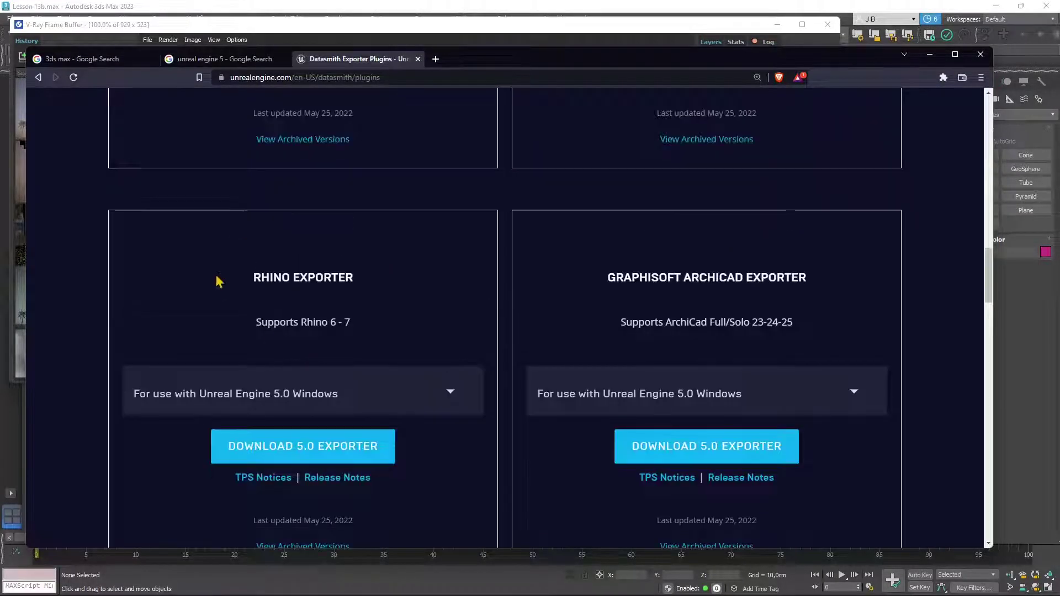
scroll(318, 279, up, 5)
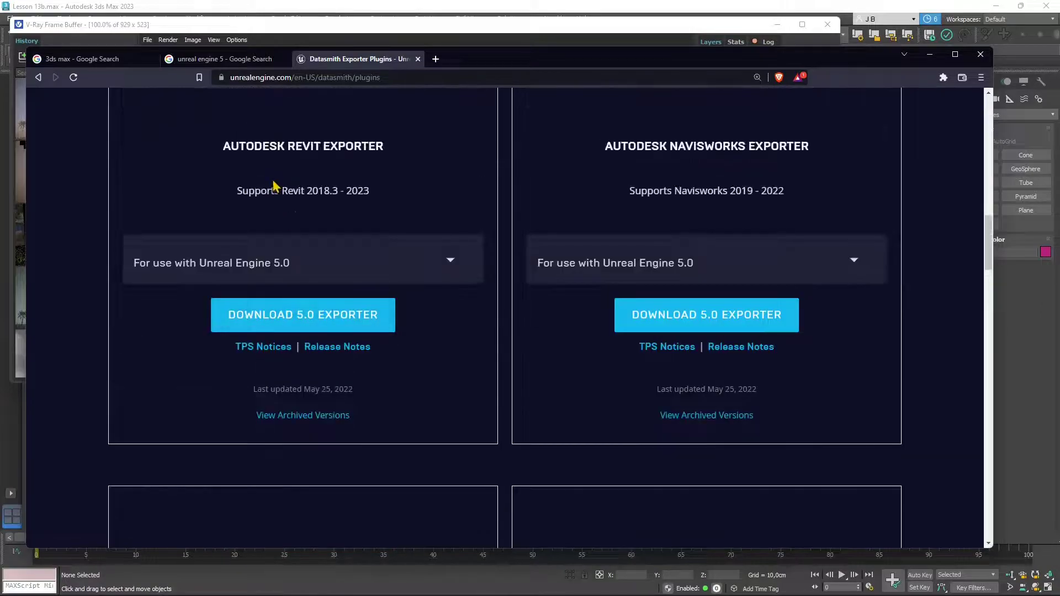
scroll(307, 221, up, 9)
scroll(308, 220, up, 7)
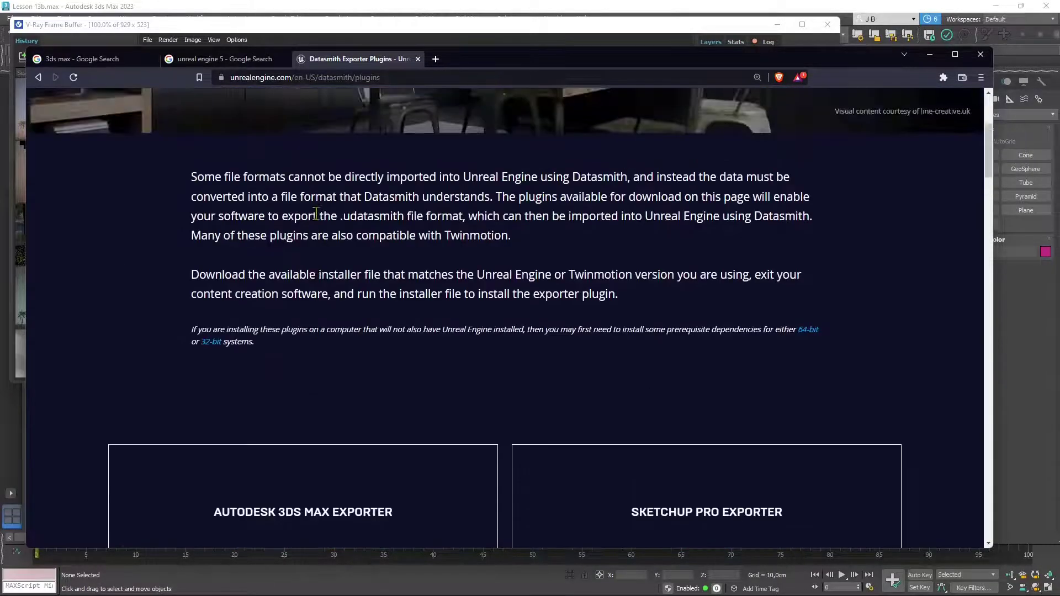
Step: Close the V-Ray Frame Buffer and exit 3ds Max without saving the changes to the Lesson 13b scene
mouse_move(377, 110)
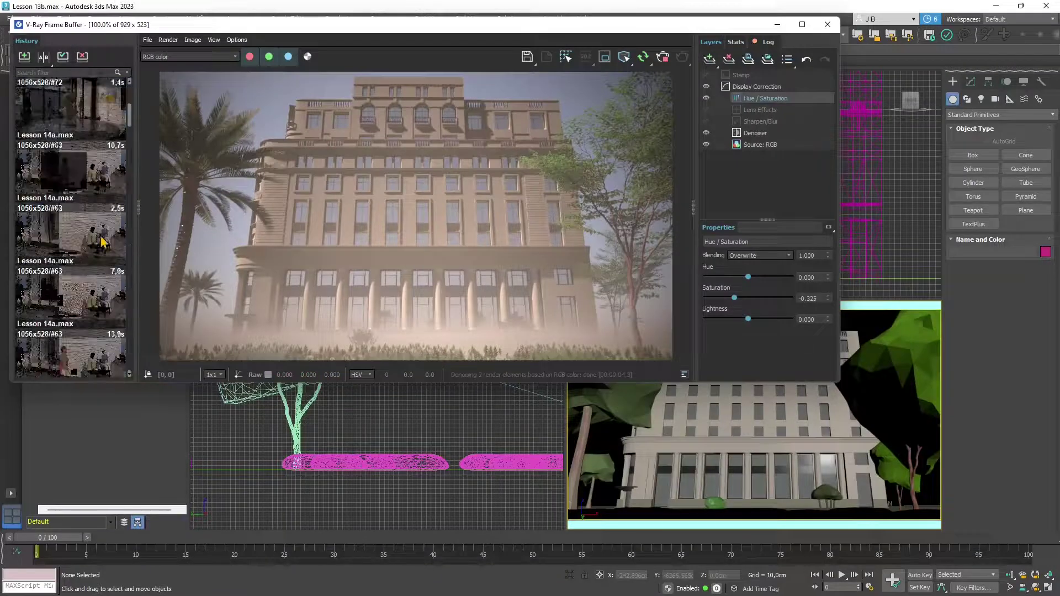
scroll(450, 301, down, 3)
scroll(450, 300, up, 2)
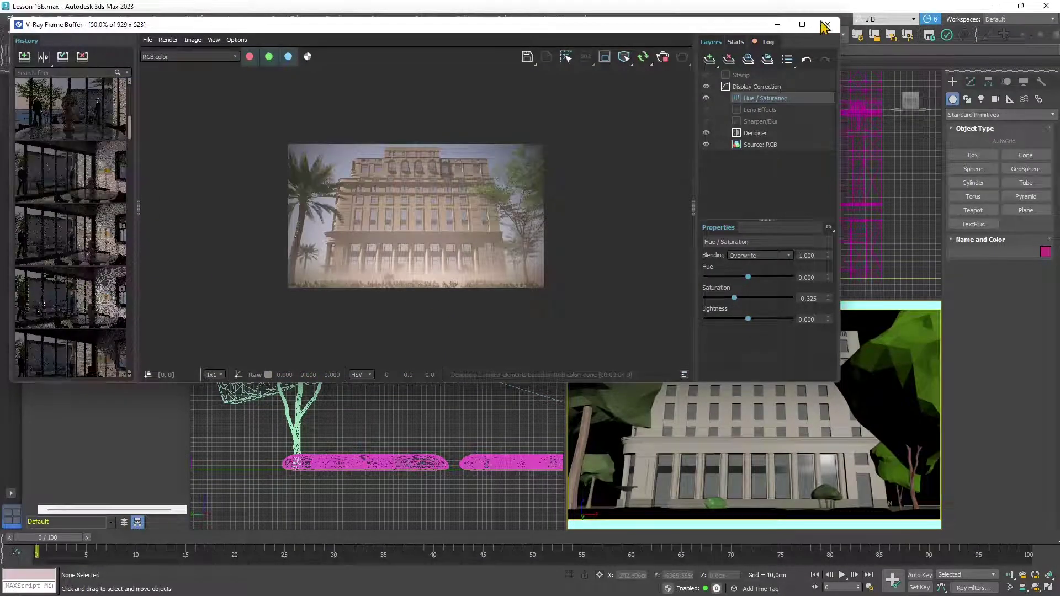
click(1033, 22)
click(1045, 7)
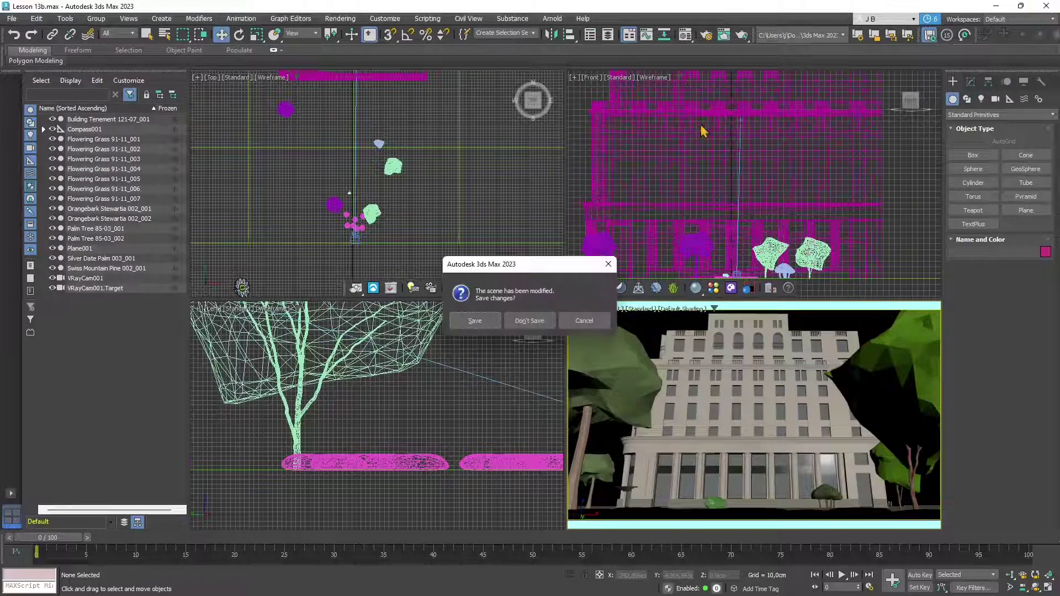
click(529, 321)
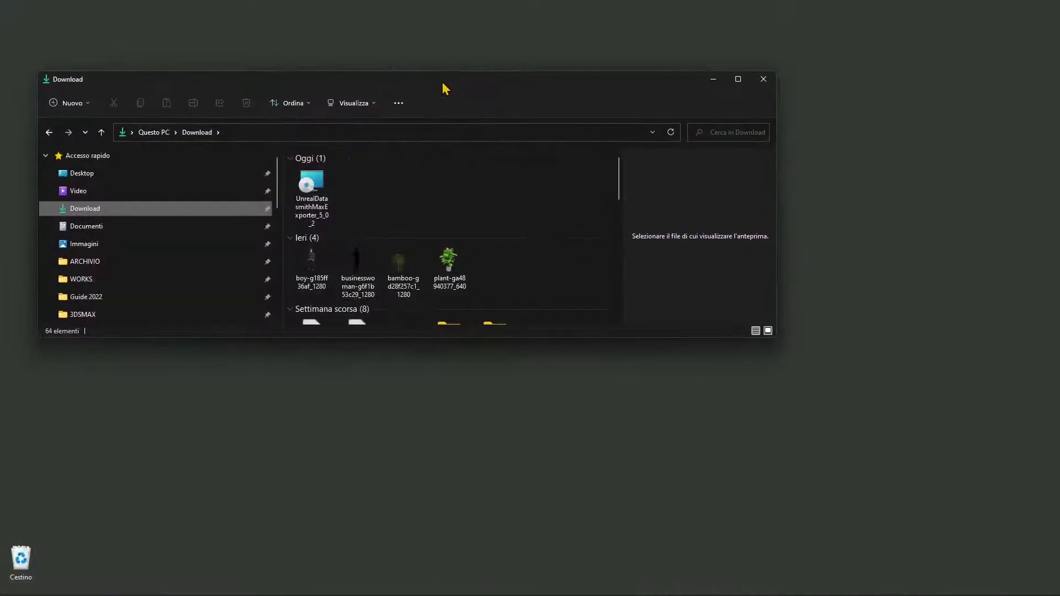
Step: Run the UnrealDatasmithMaxExporter_5_0_2 installer from the Download folder, accepting the license terms and installing the exporter for Autodesk 3ds Max 2023
click(324, 205)
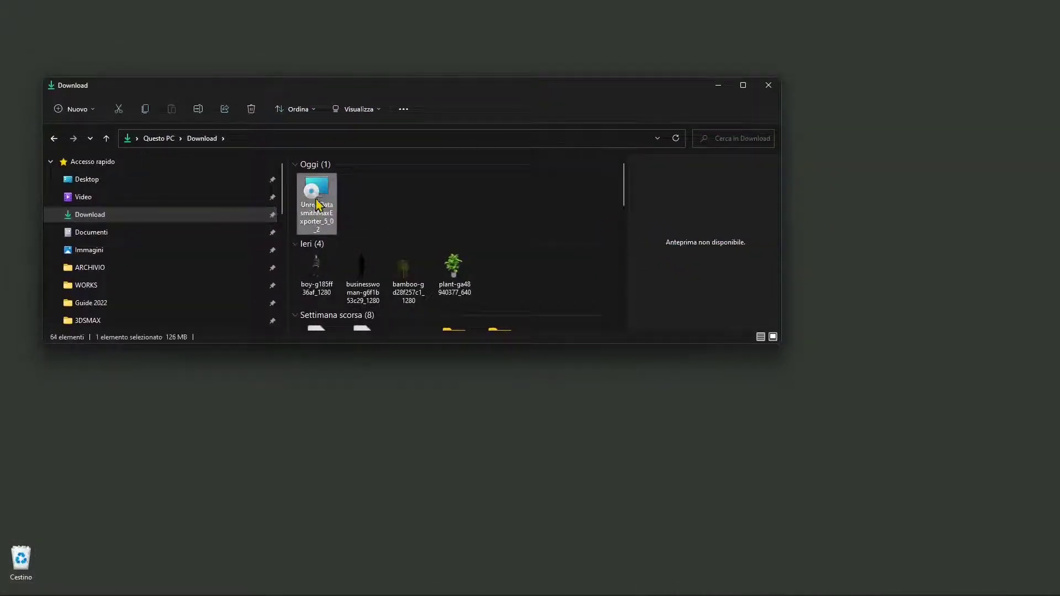
double_click(319, 202)
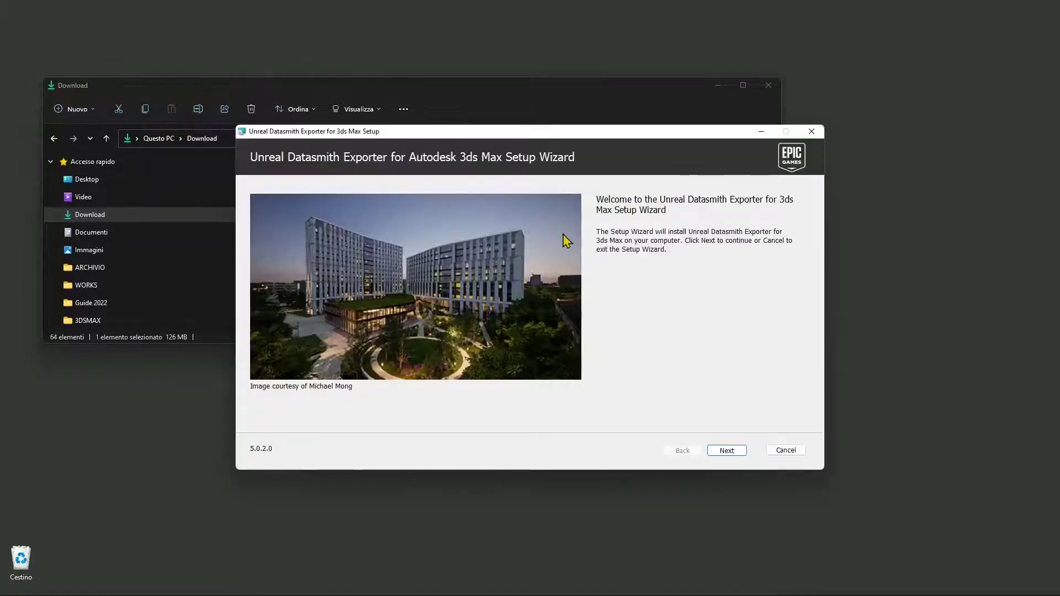
click(719, 451)
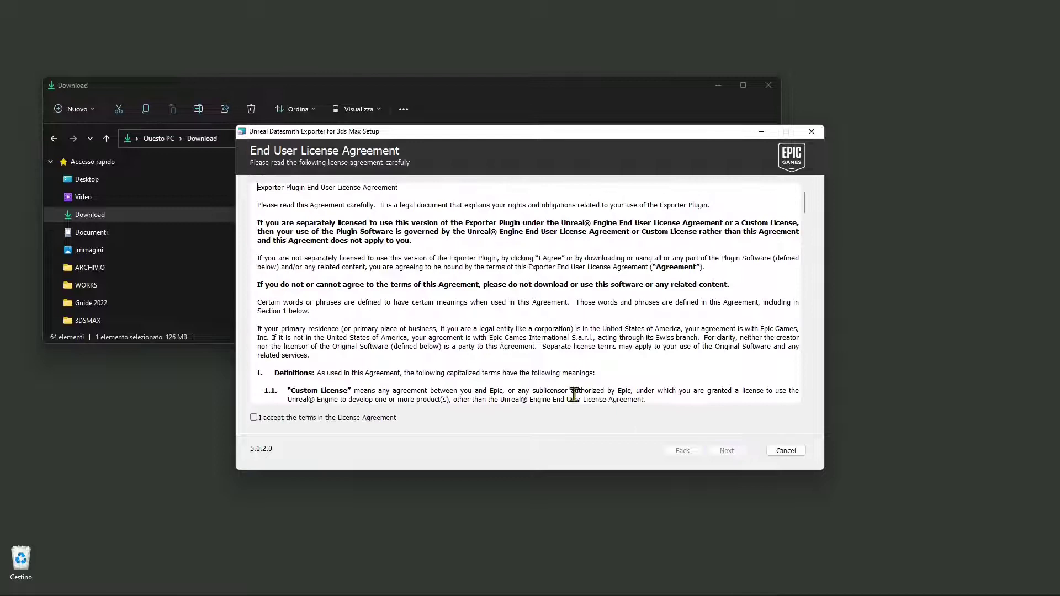
click(379, 421)
click(739, 451)
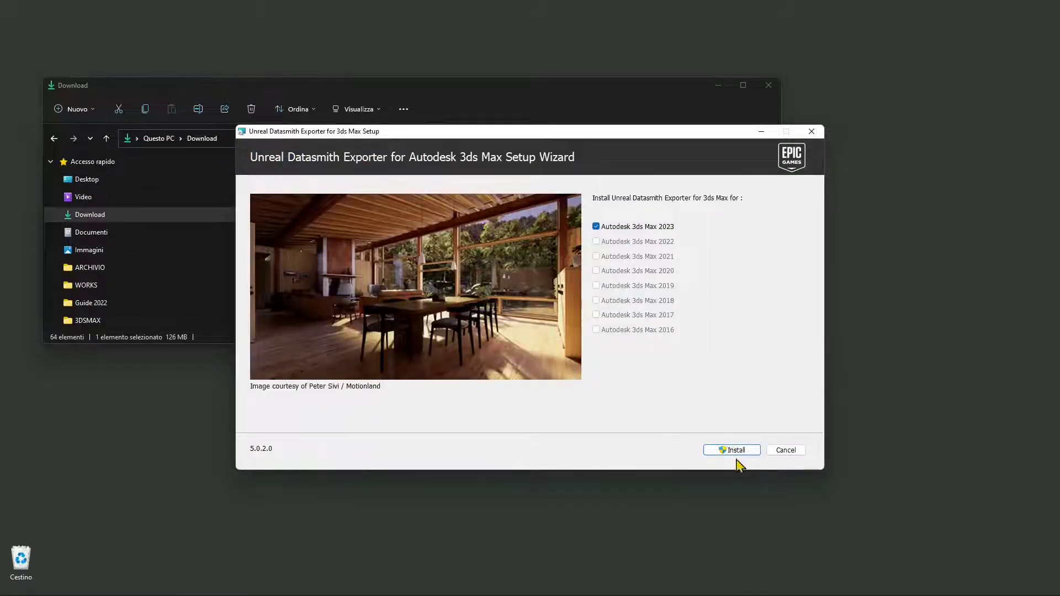
click(735, 451)
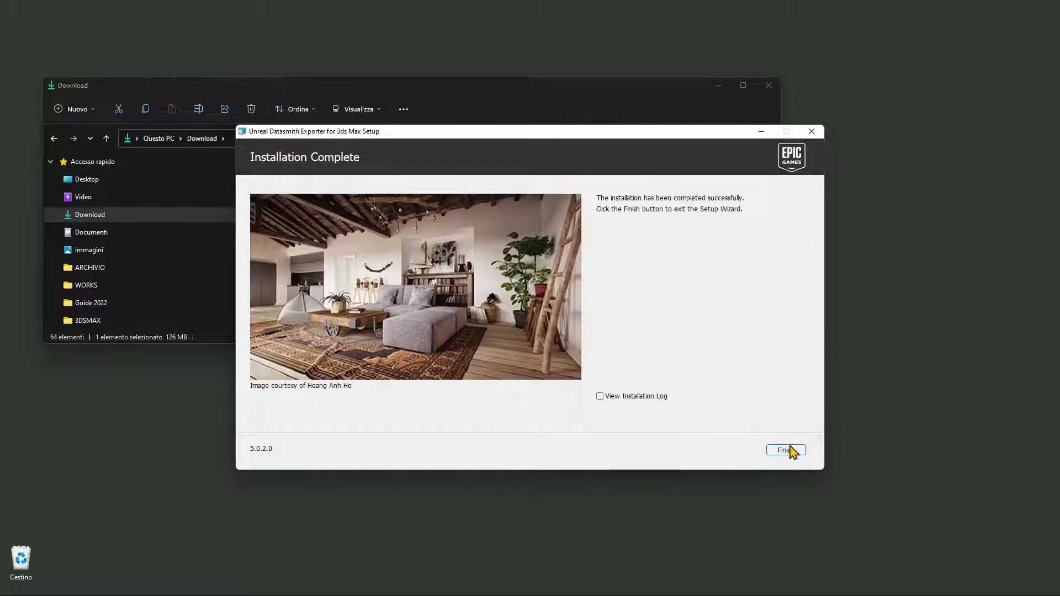
click(789, 450)
click(769, 85)
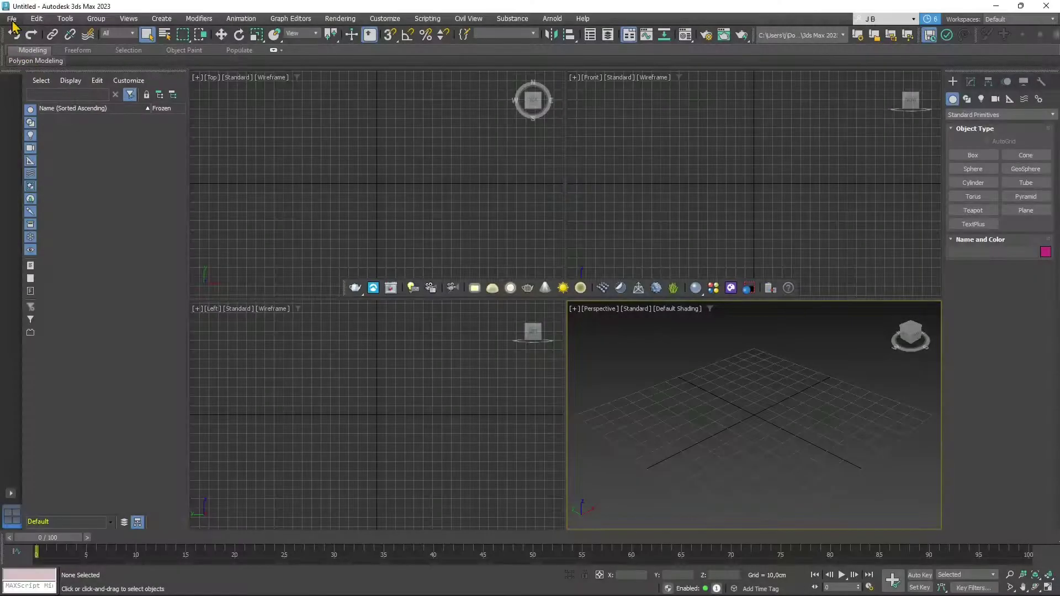
Step: Open the scene file "Lesson 24 day and night" from the D:\WORKS\3DSMAX folder
click(11, 18)
click(45, 62)
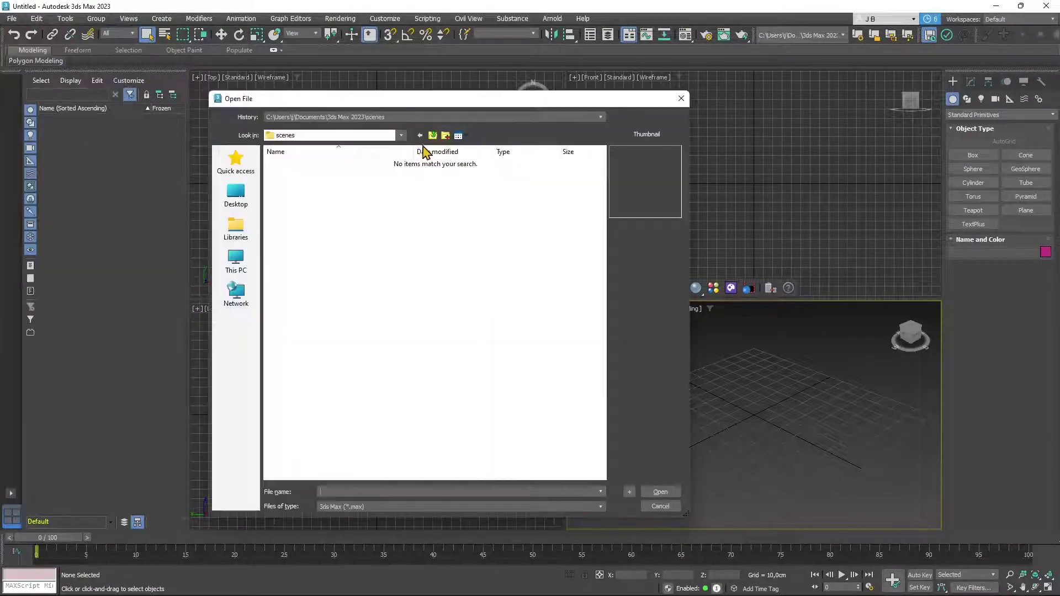
click(396, 117)
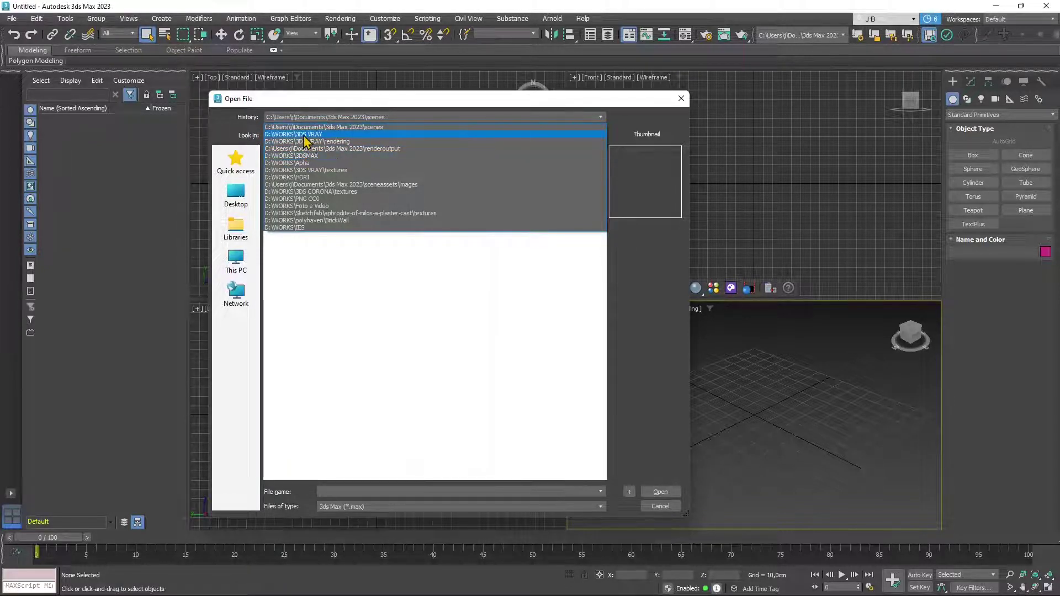
click(305, 156)
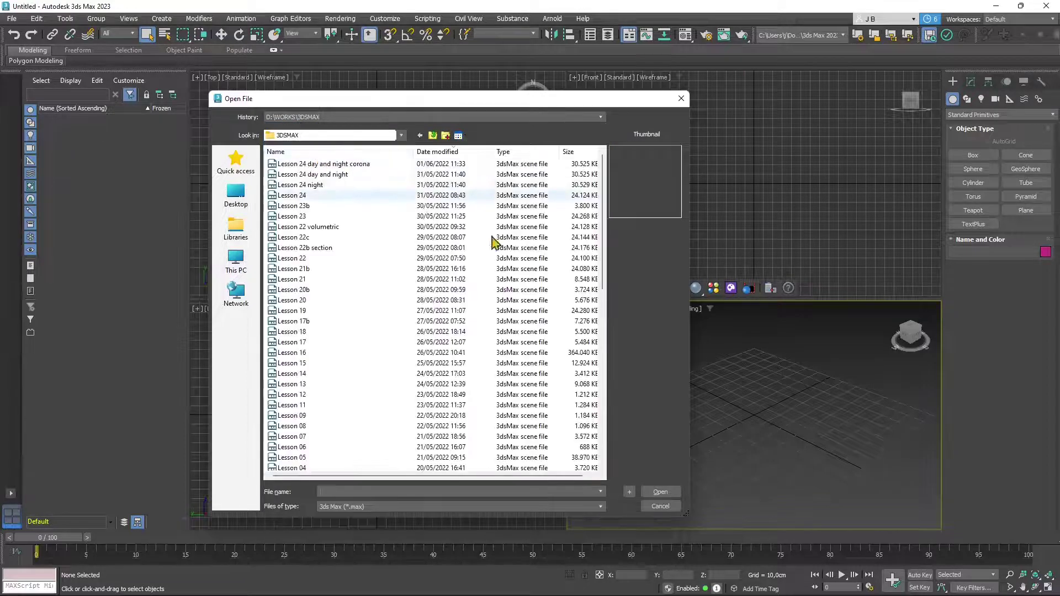
click(360, 164)
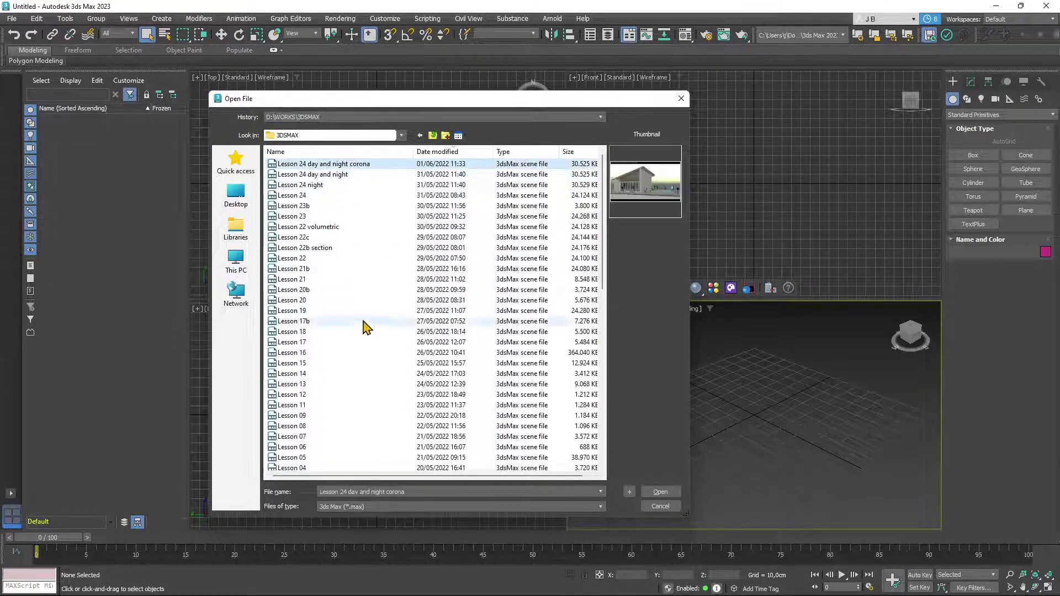
click(314, 188)
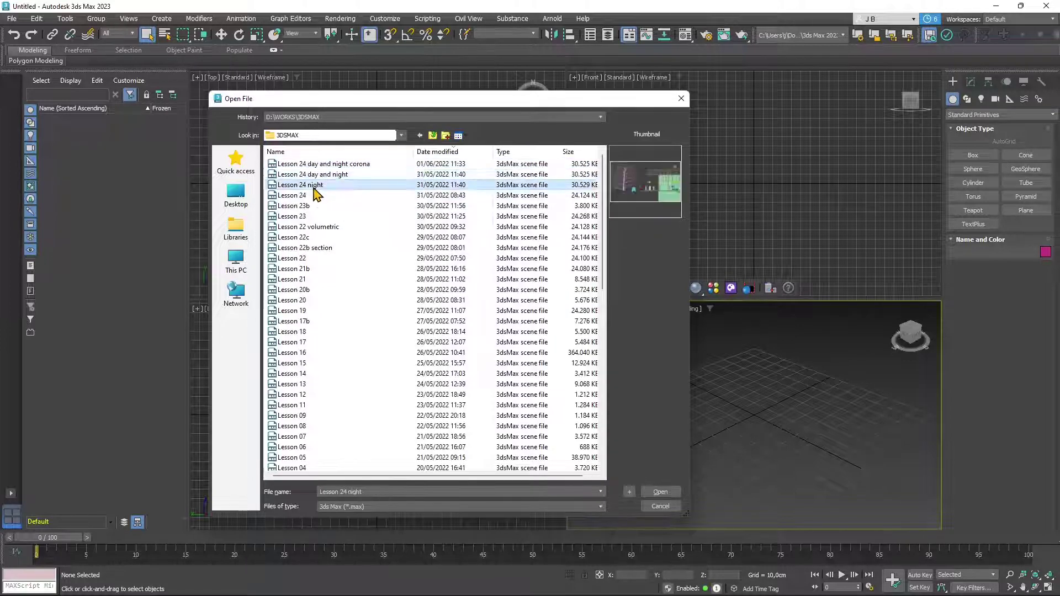
click(316, 197)
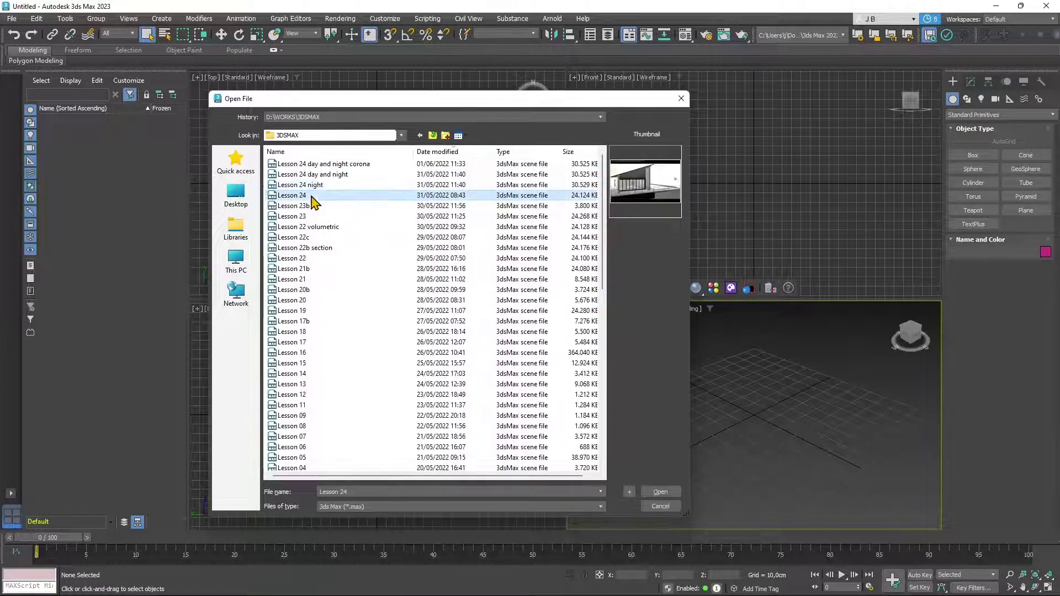
click(308, 207)
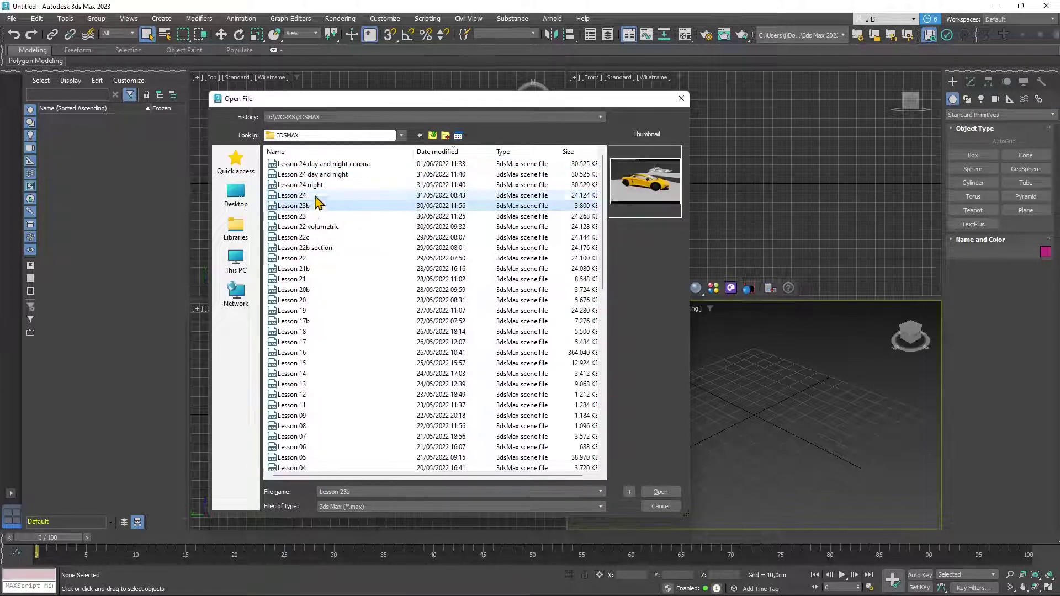
click(322, 176)
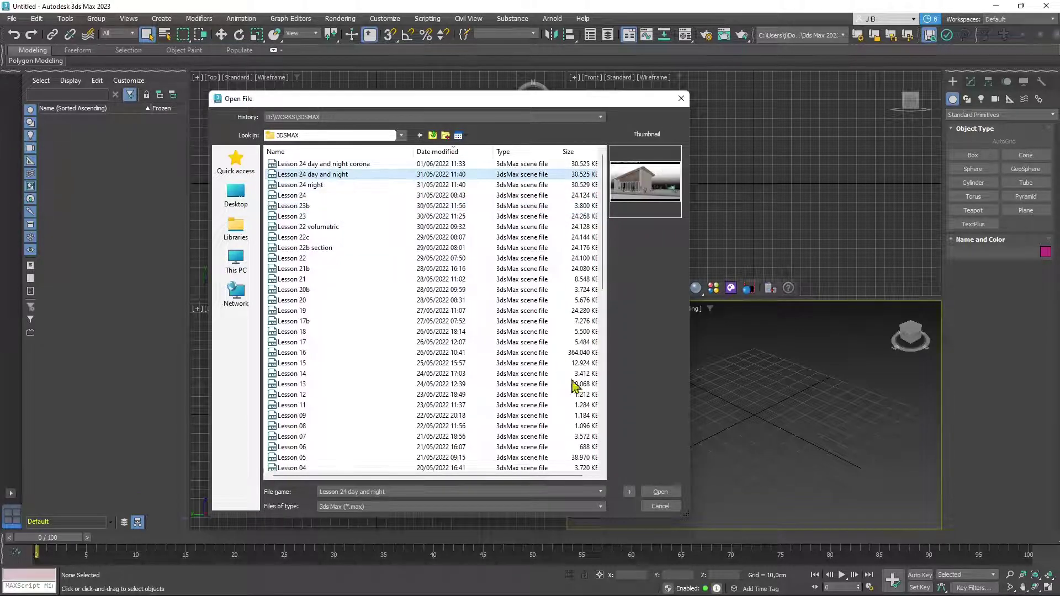
click(658, 492)
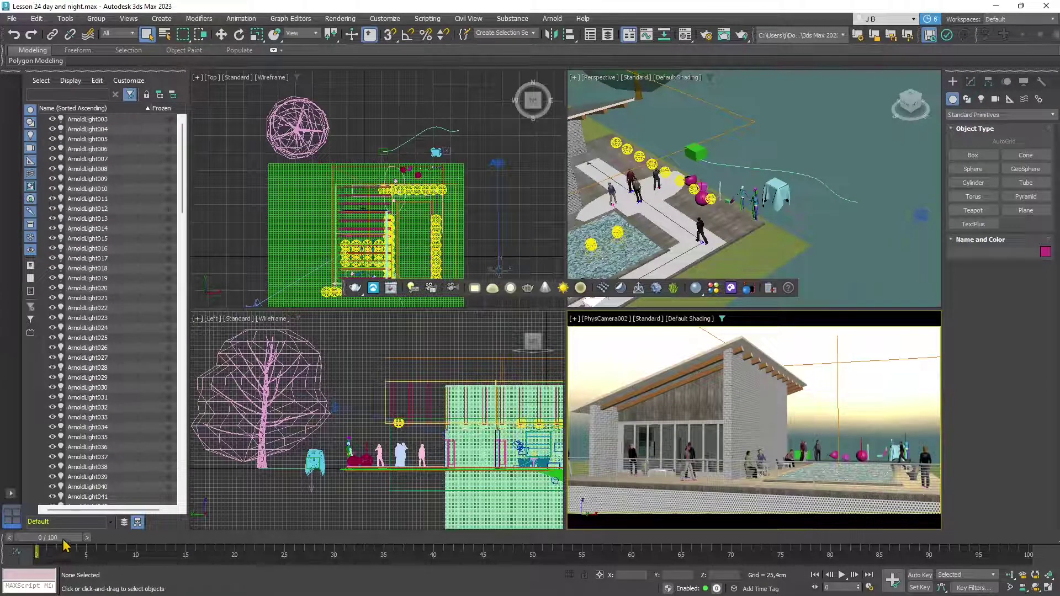
Step: Preview the scene's animation by scrubbing the timeline to frame 37 and back to frame 8
drag(65, 546, 404, 554)
middle_drag(447, 285, 437, 227)
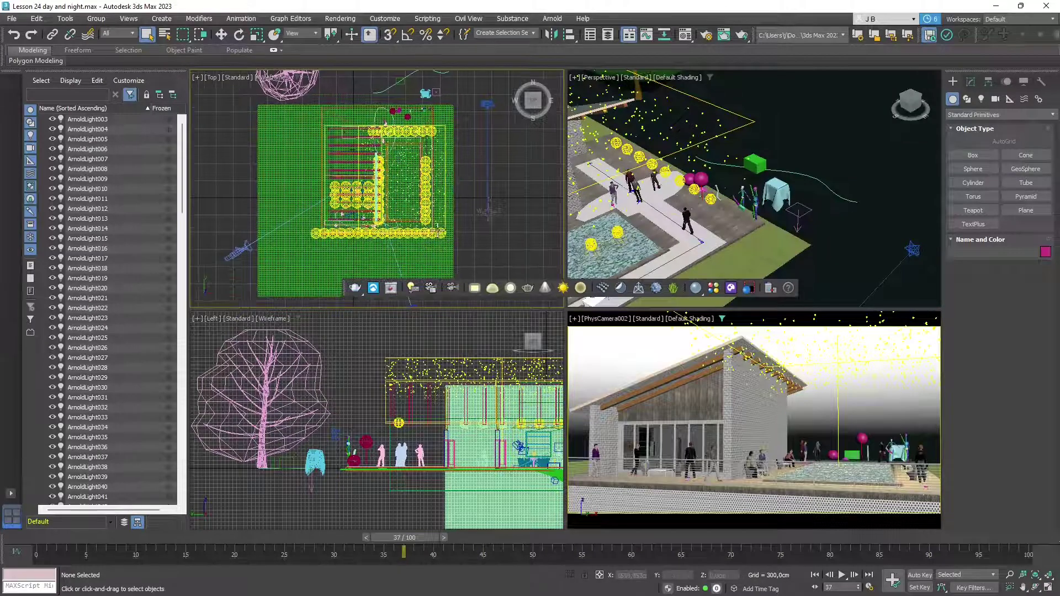
drag(404, 543, 116, 547)
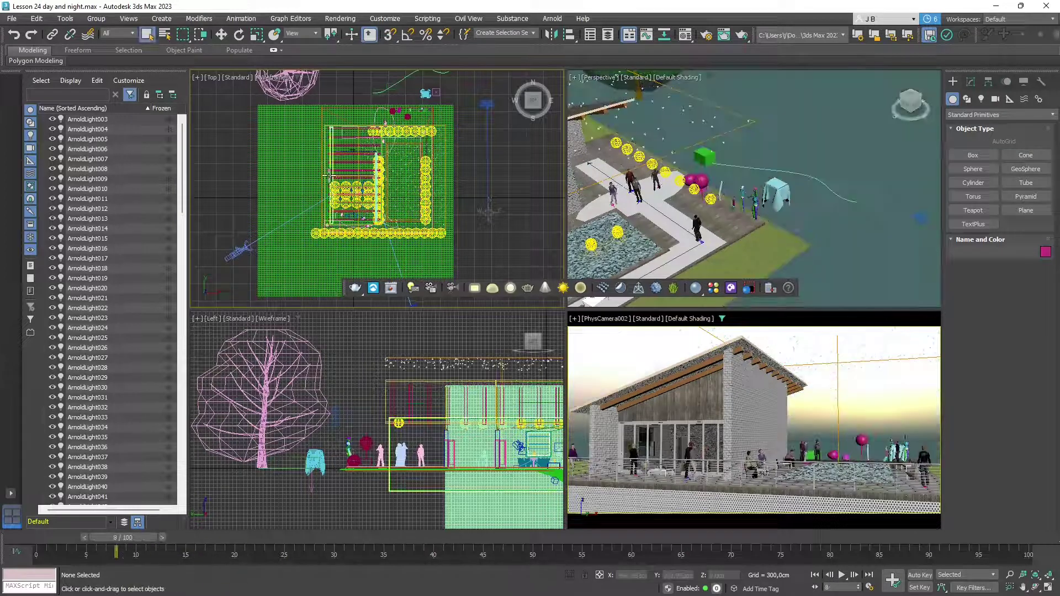
Step: Select all objects in the scene and start a file export
middle_drag(330, 176, 357, 194)
scroll(282, 160, down, 4)
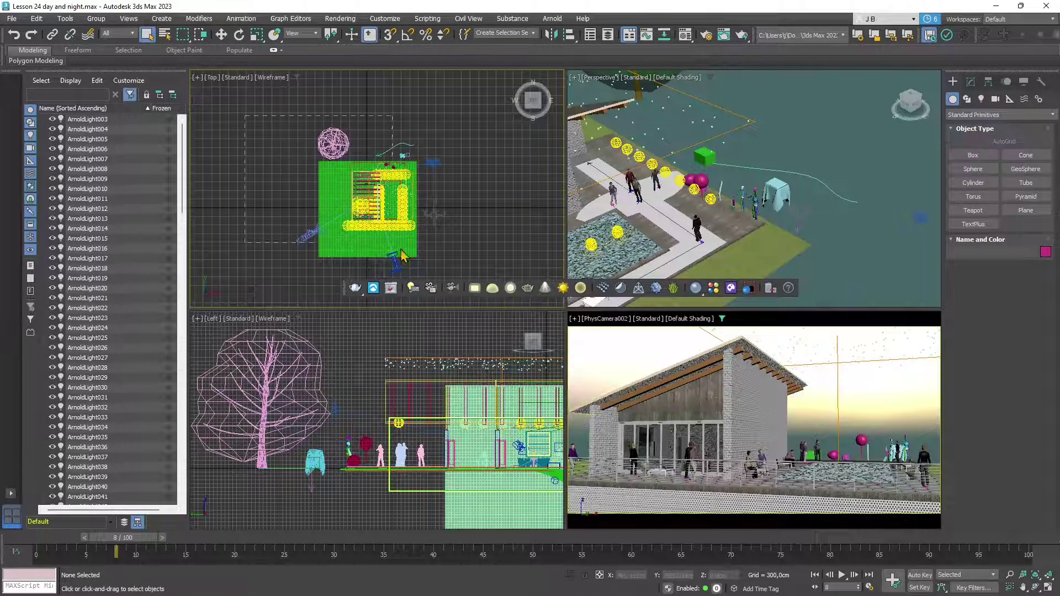
key(ctrl+a)
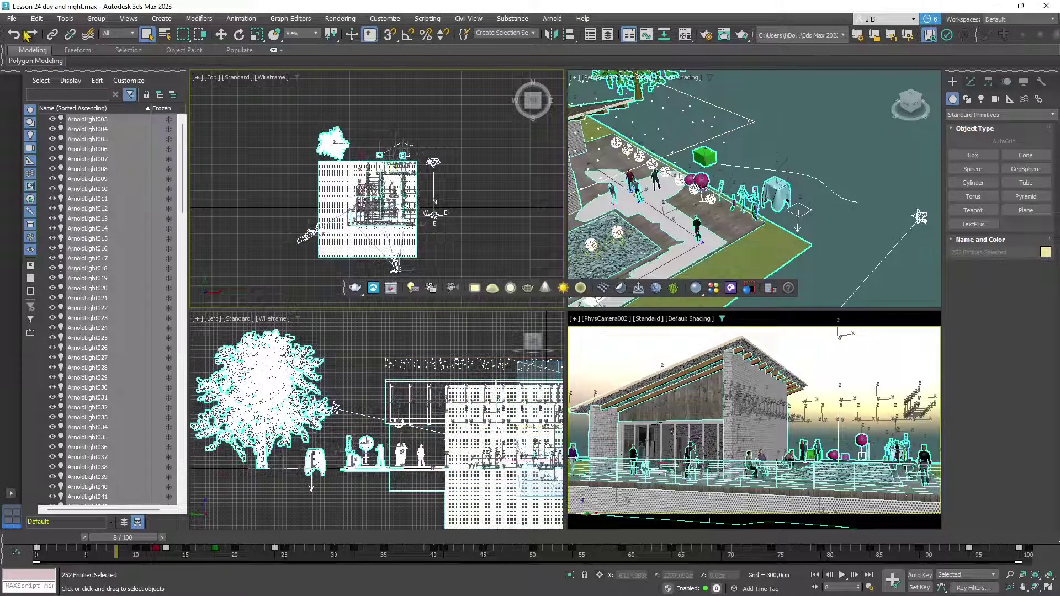
click(14, 21)
mouse_move(46, 193)
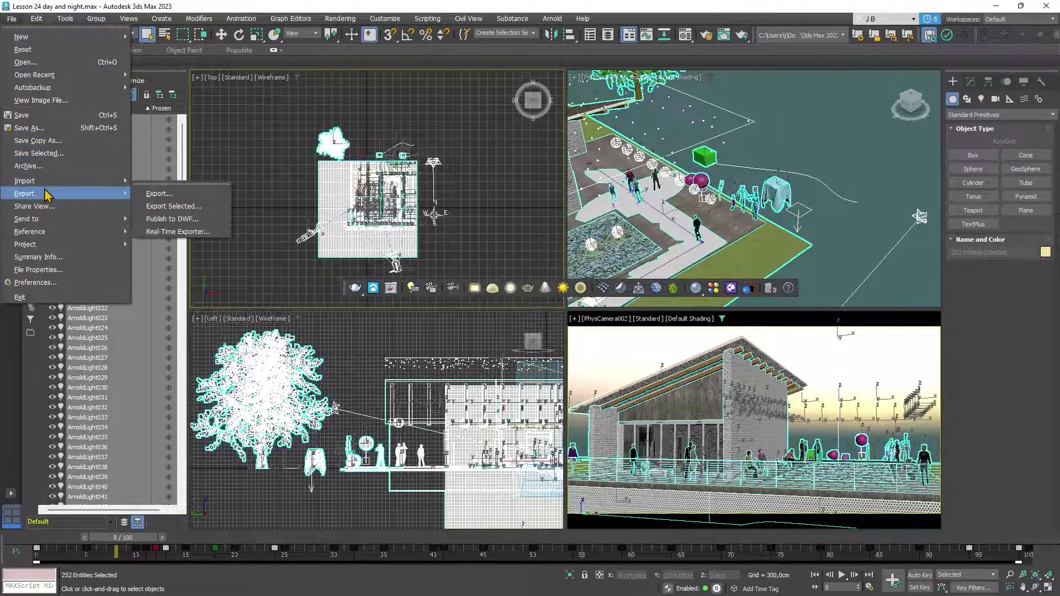
click(159, 193)
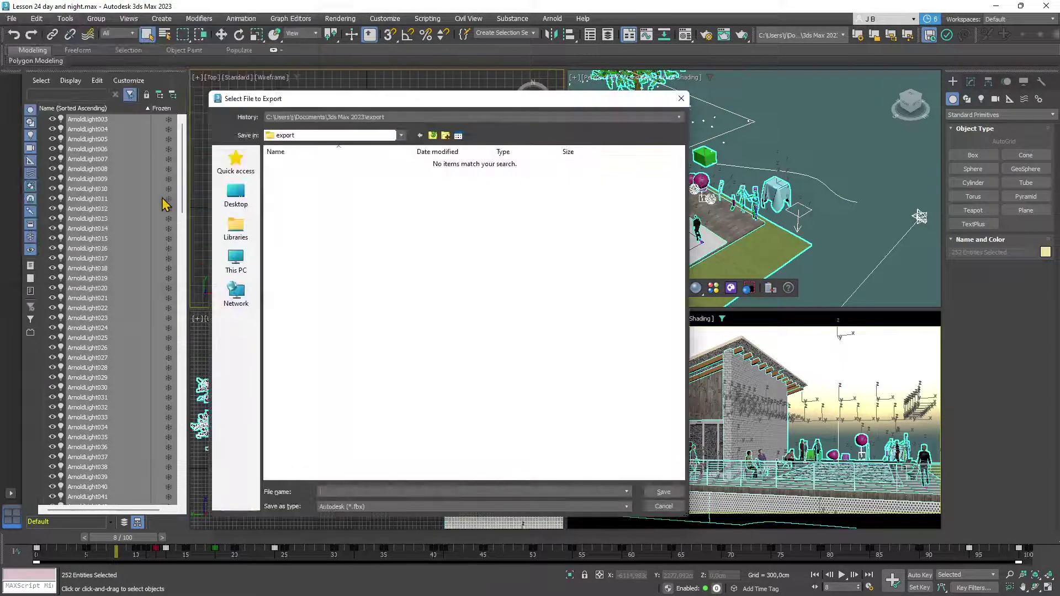
drag(455, 103, 441, 52)
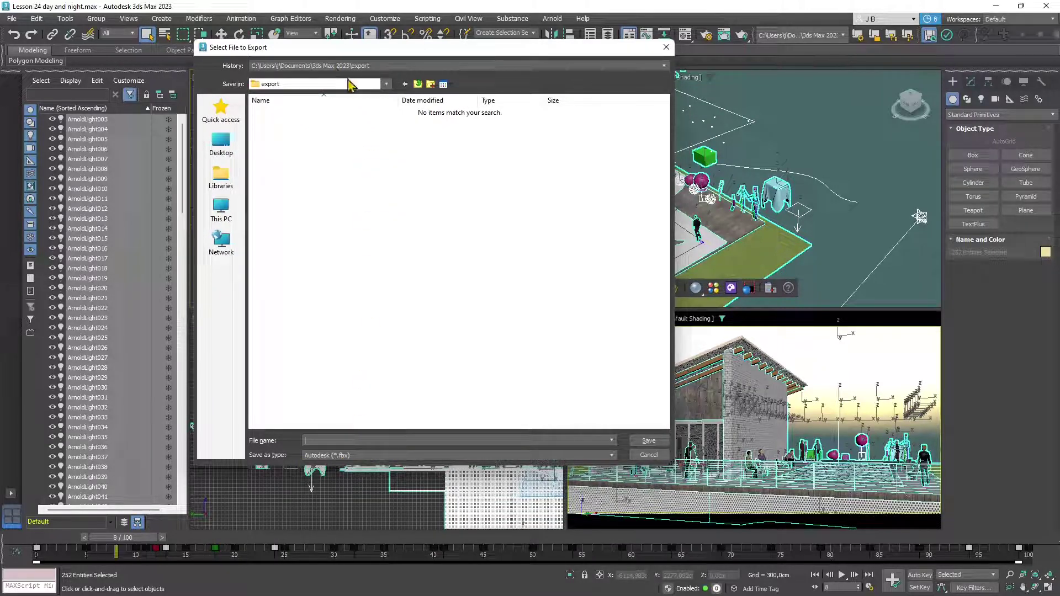
Step: Set the export location to the WORKS\3DSMAX folder on the DATA (D:) drive
click(327, 65)
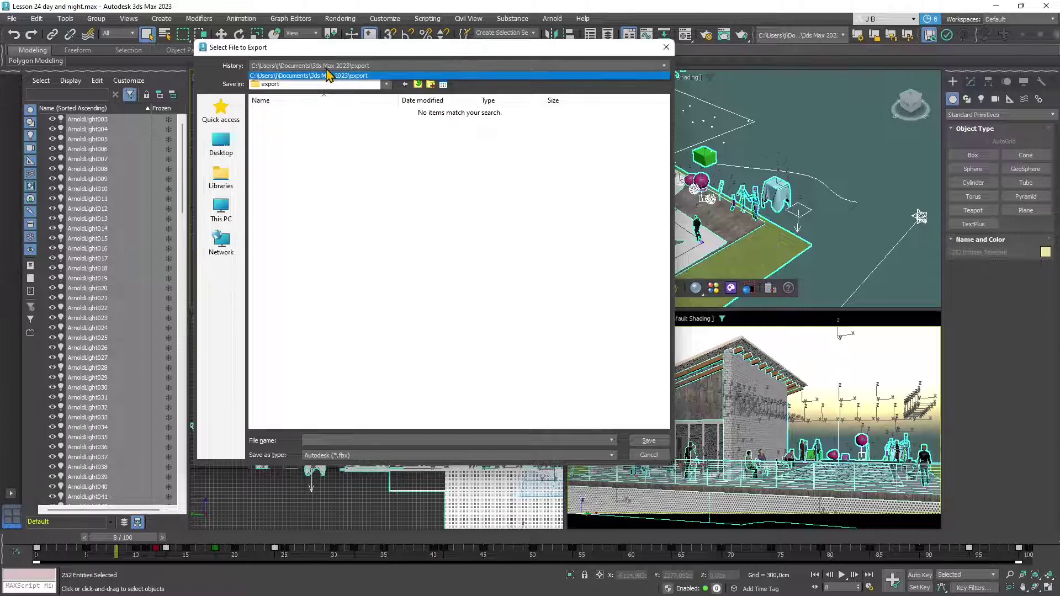
click(325, 65)
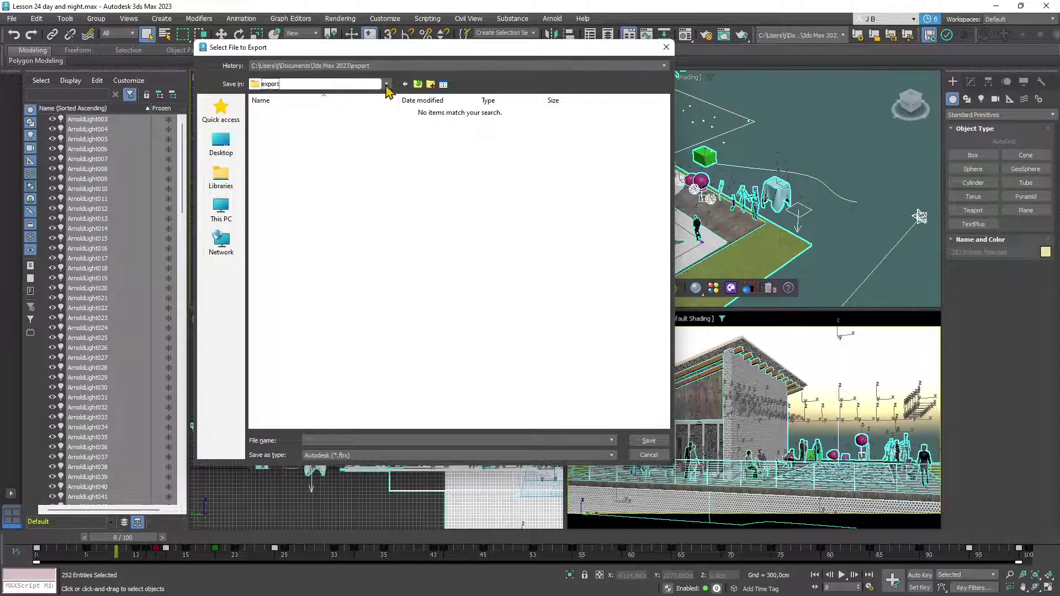
click(387, 84)
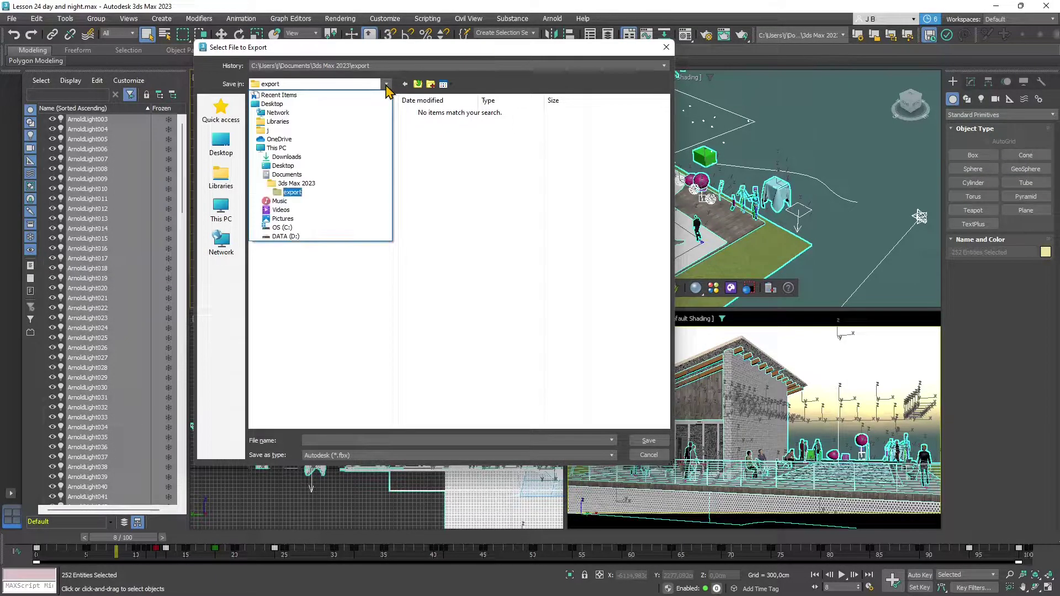
click(286, 236)
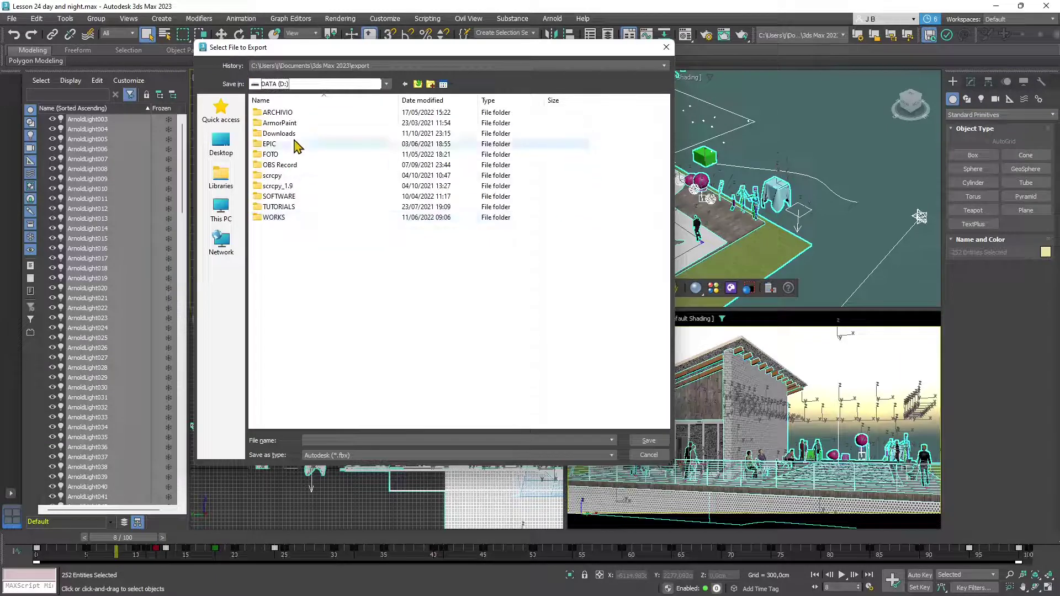
click(276, 219)
double_click(275, 219)
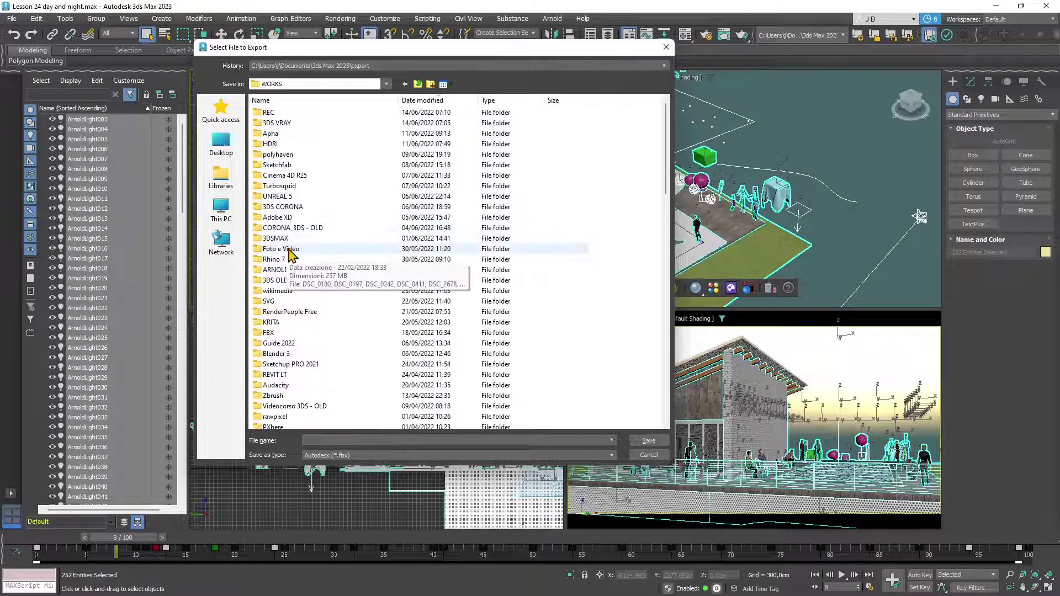
click(298, 180)
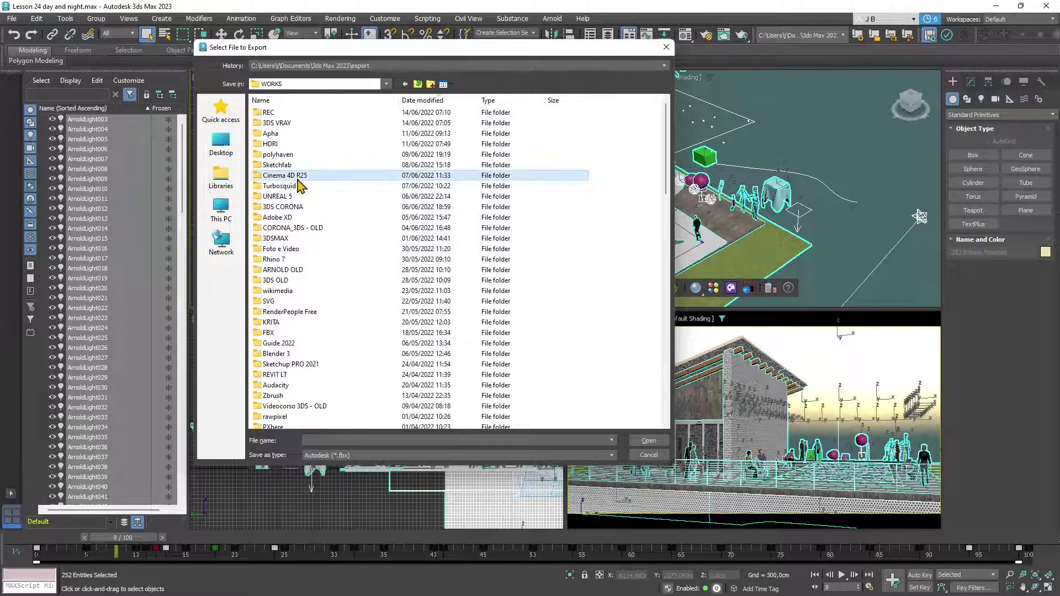
key(3)
key(3)
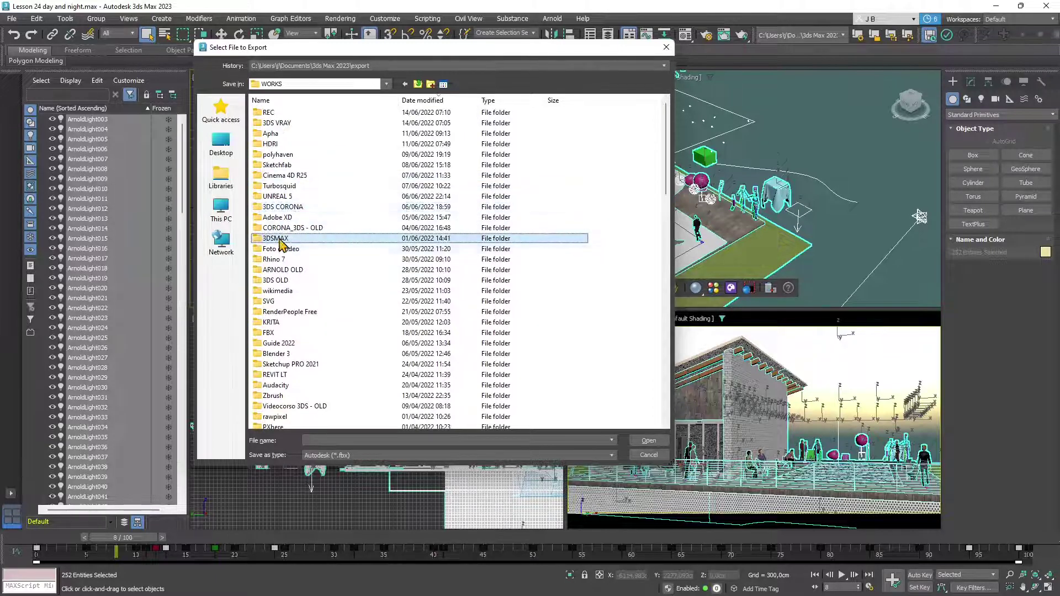
double_click(343, 238)
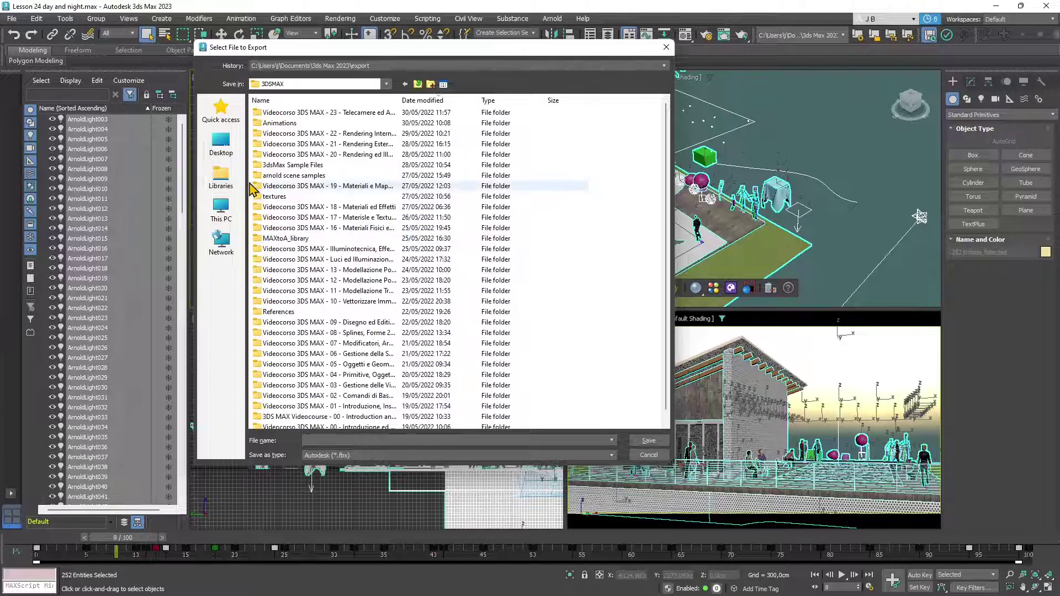
Step: Create a folder named Export inside 3DSMAX and save the Autodesk FBX export in it as ExportFrom3DS-FBX
right_click(254, 189)
mouse_move(282, 275)
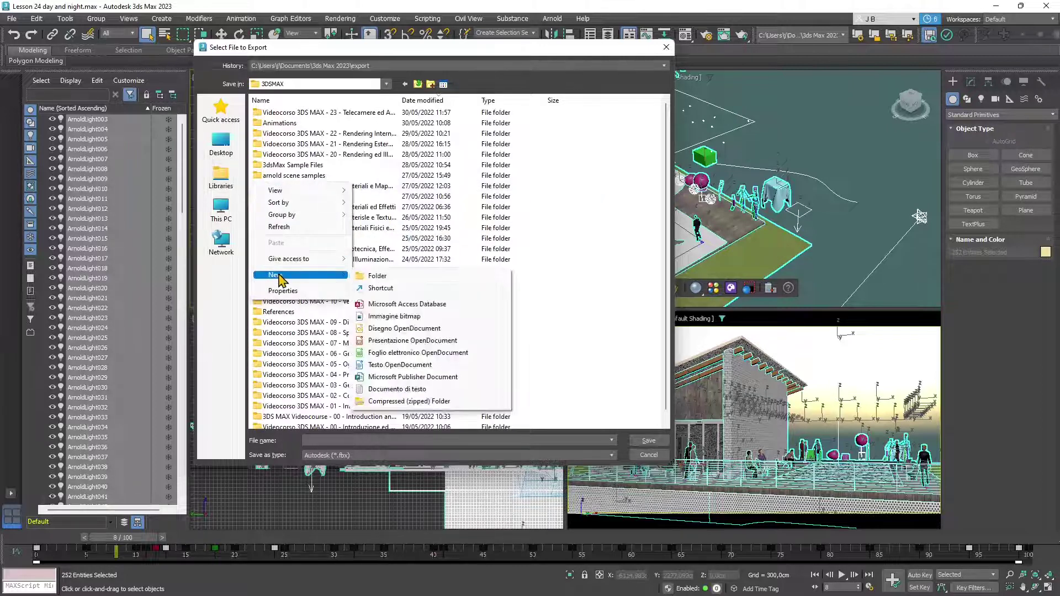
click(402, 276)
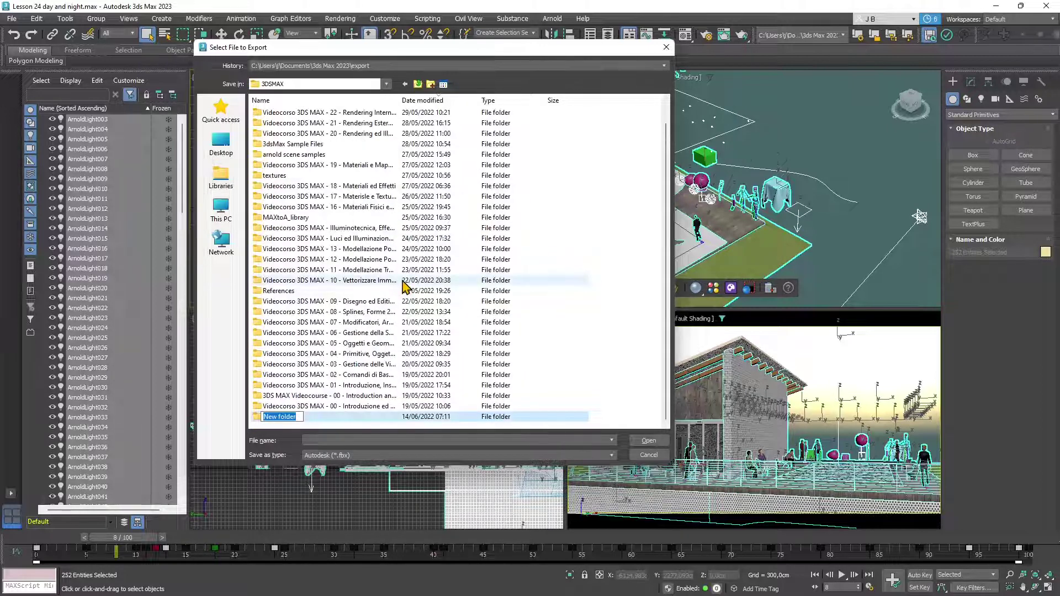
text(Export)
key(Return)
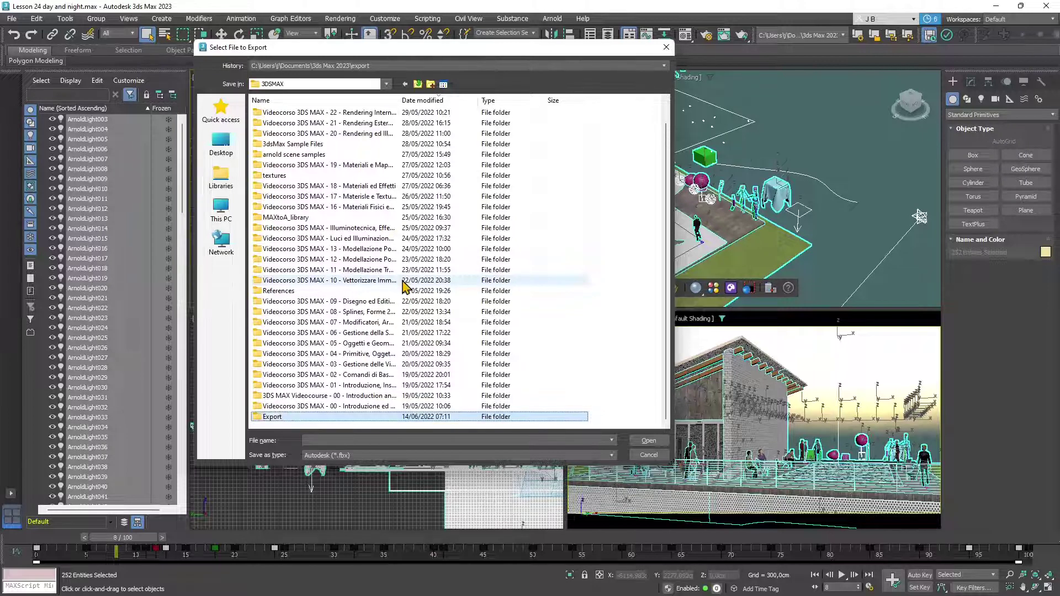
double_click(274, 417)
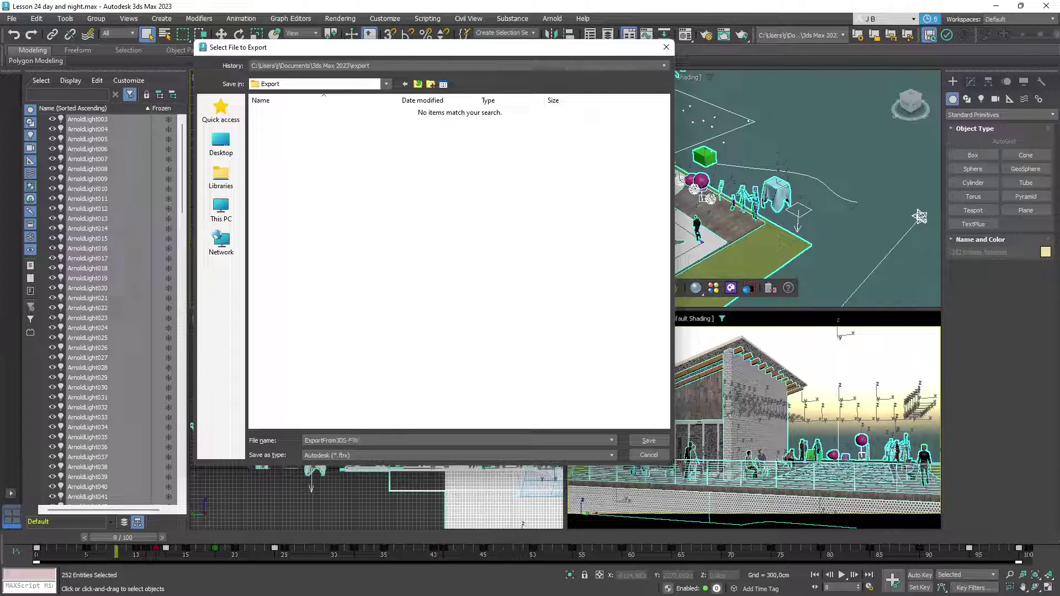
click(649, 441)
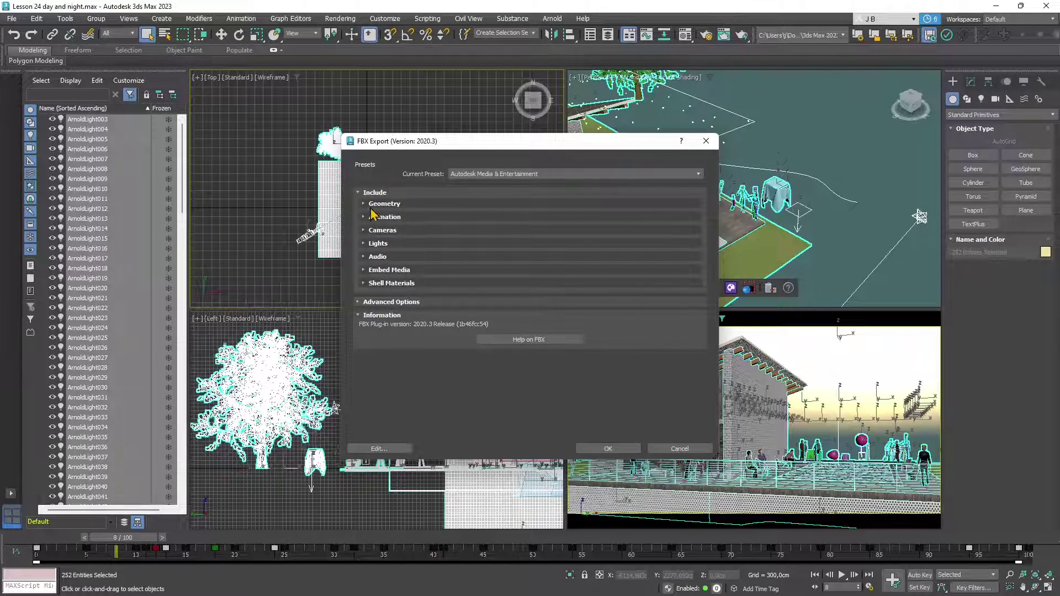
Step: Enable Smoothing Groups in the FBX geometry options and check that animation, cameras and lights are included
click(373, 203)
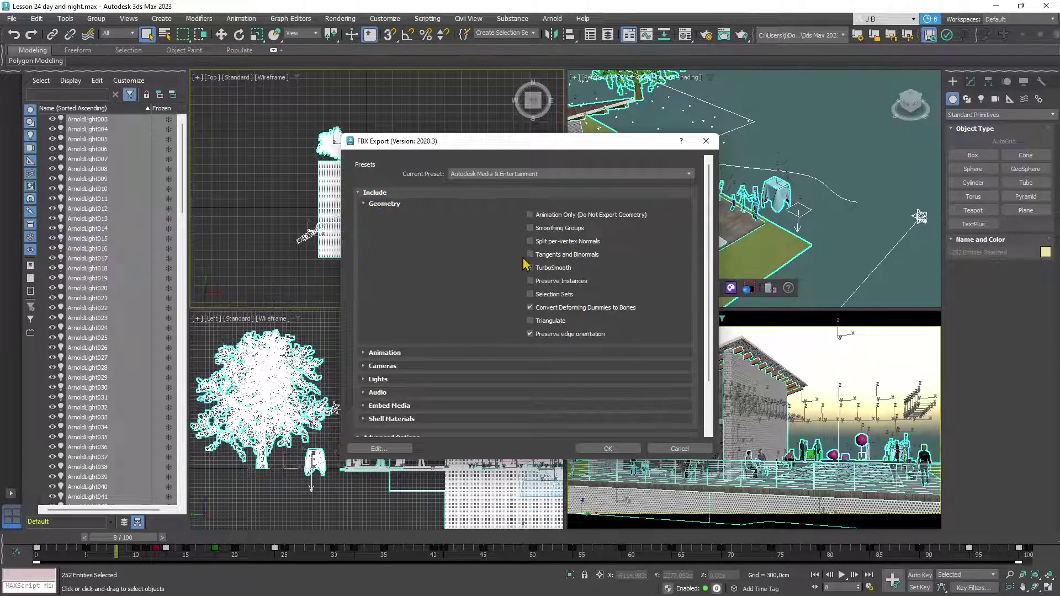
click(531, 228)
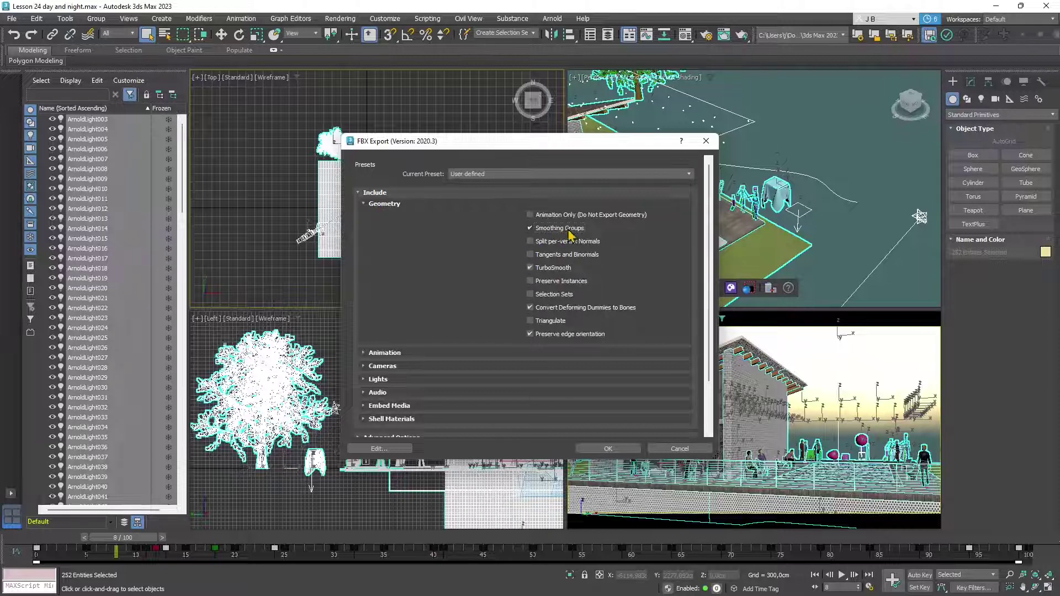
click(419, 353)
scroll(434, 325, down, 1)
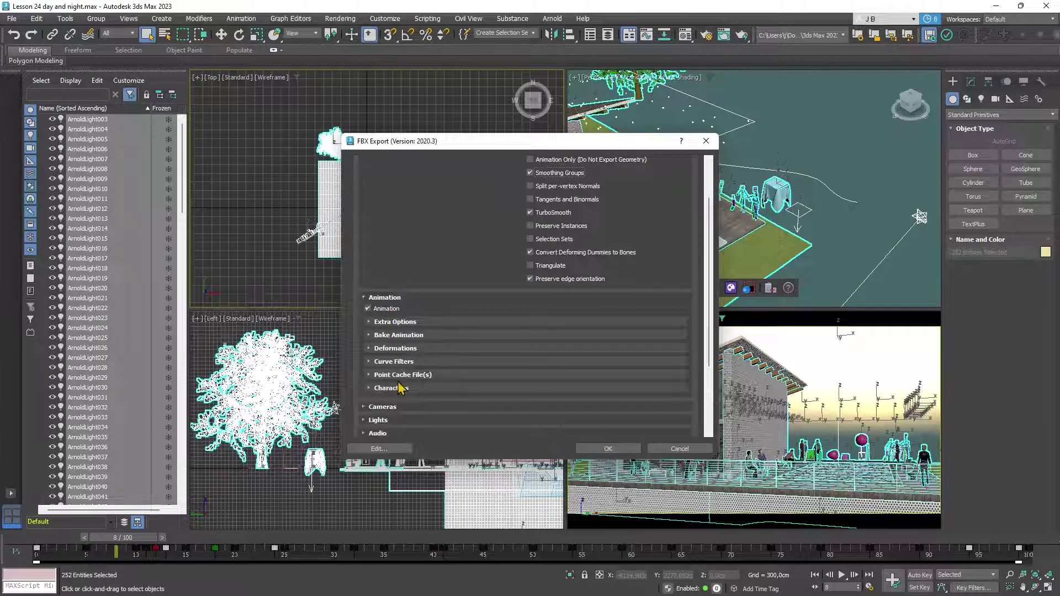
scroll(403, 380, down, 2)
click(389, 309)
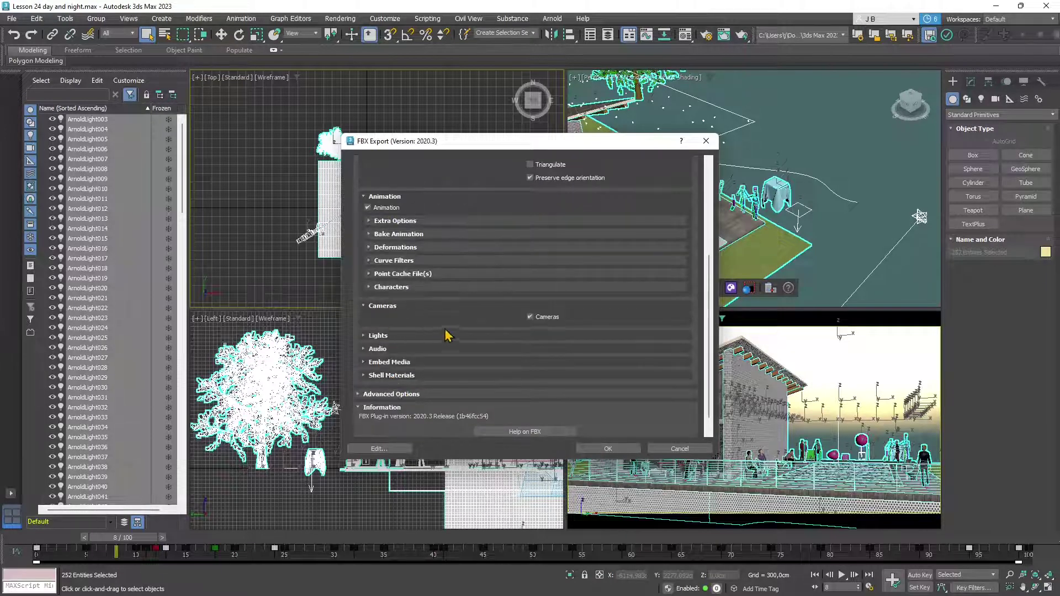
click(398, 338)
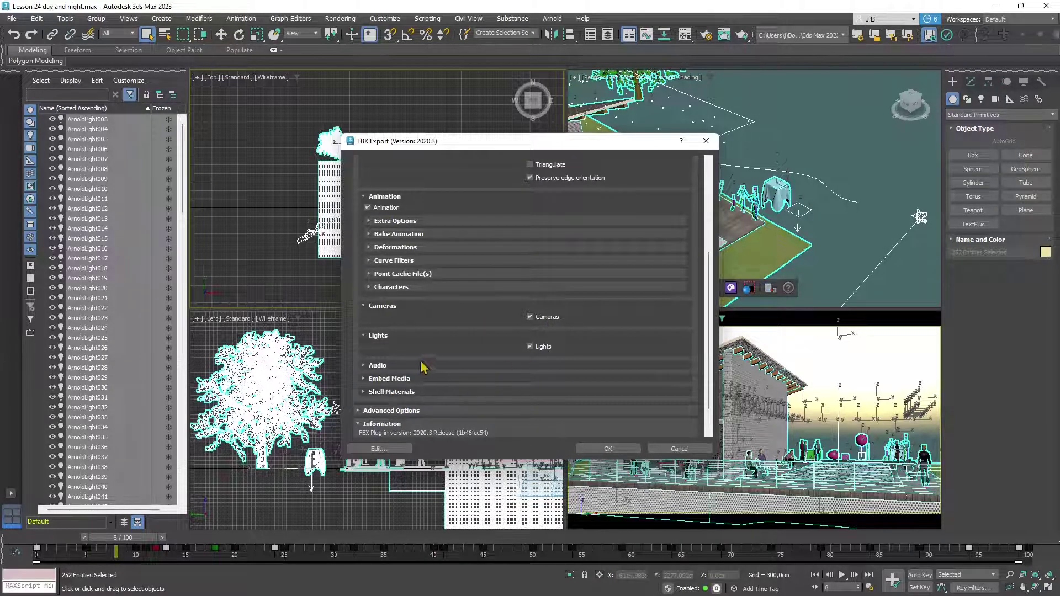
Step: Expand the advanced FBX options and run the export with the current settings
scroll(400, 407, down, 1)
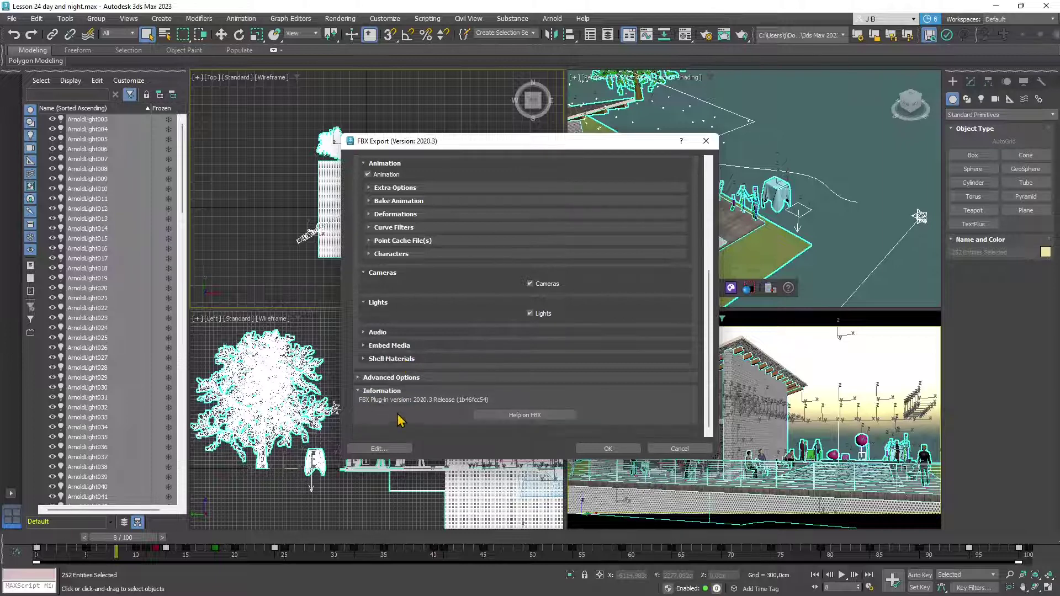
click(397, 375)
scroll(403, 425, down, 2)
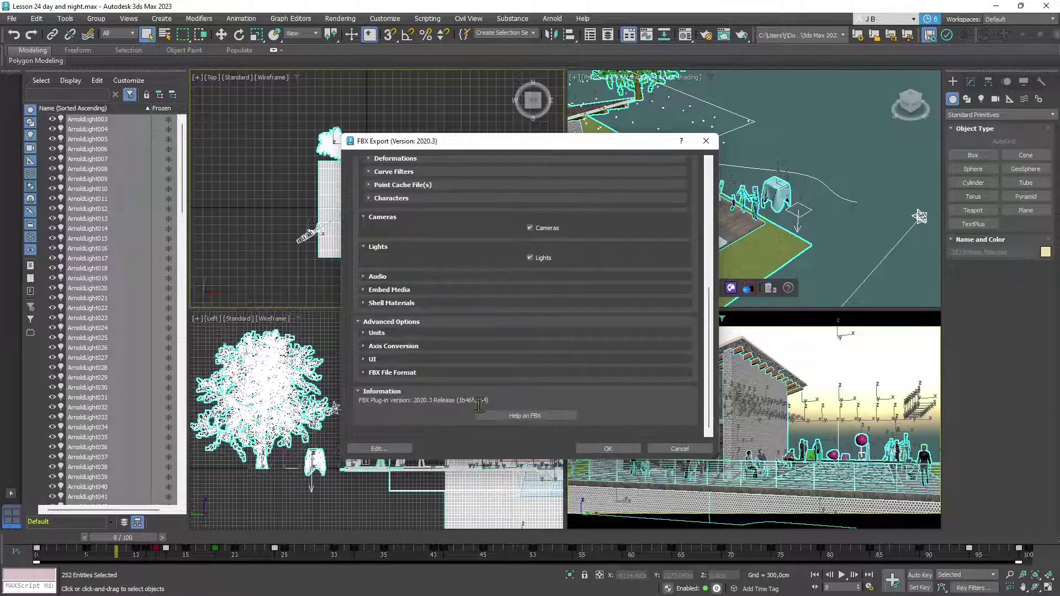
click(609, 449)
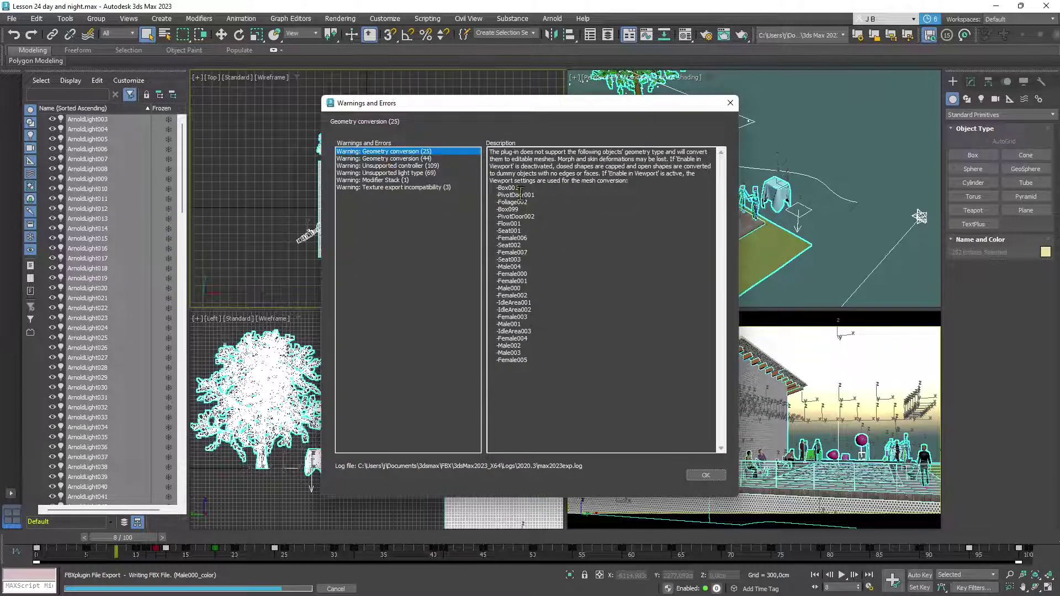
Step: Read the geometry conversion warnings for the FBX export and dismiss the report
drag(533, 352, 501, 152)
click(595, 249)
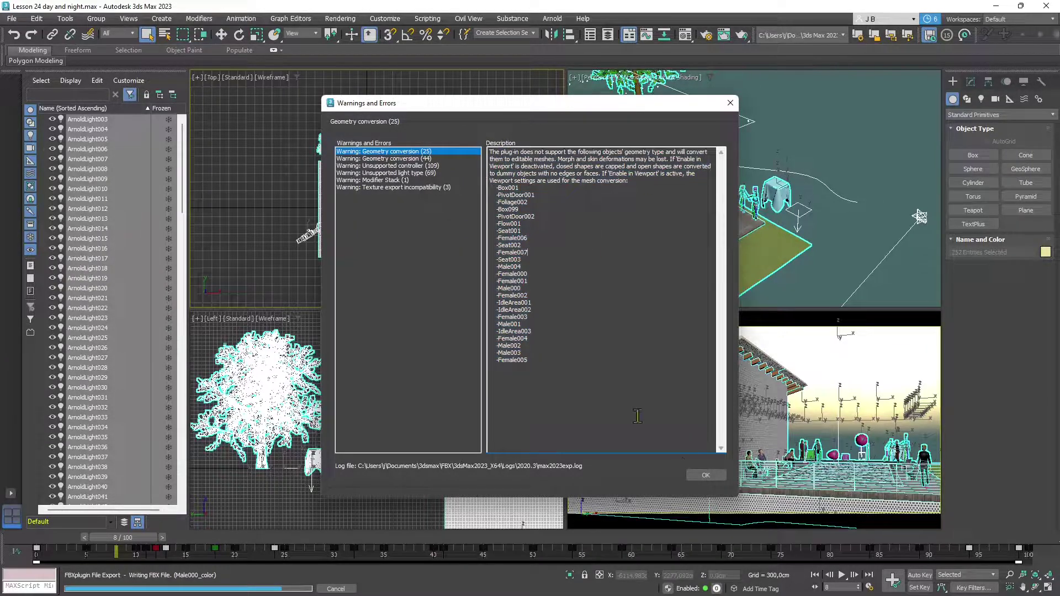
click(705, 475)
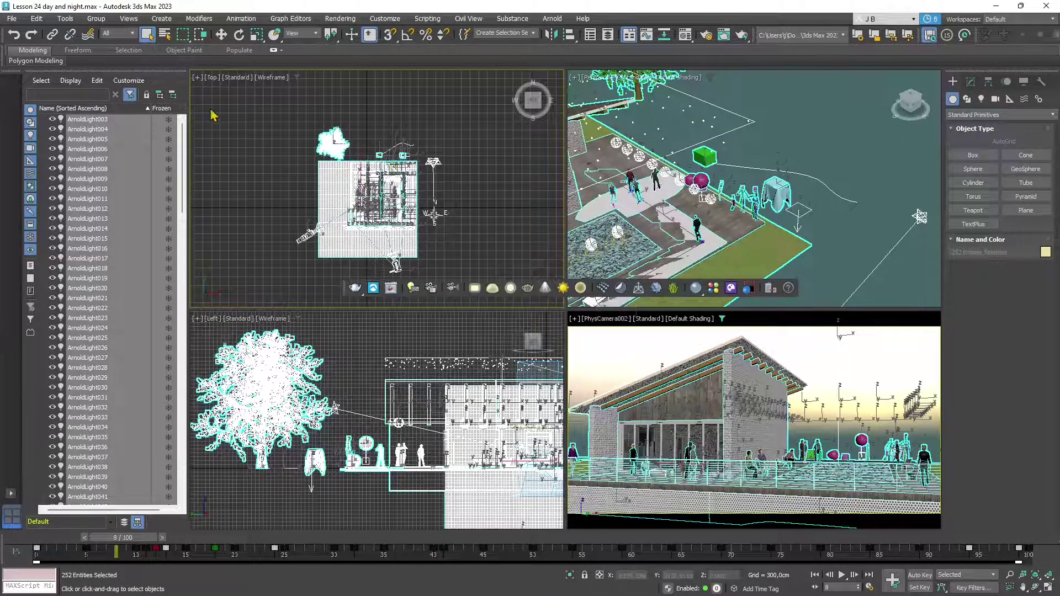
Step: Clear the selection, select the chair beside the glass facade and frame it in the Perspective view
click(606, 357)
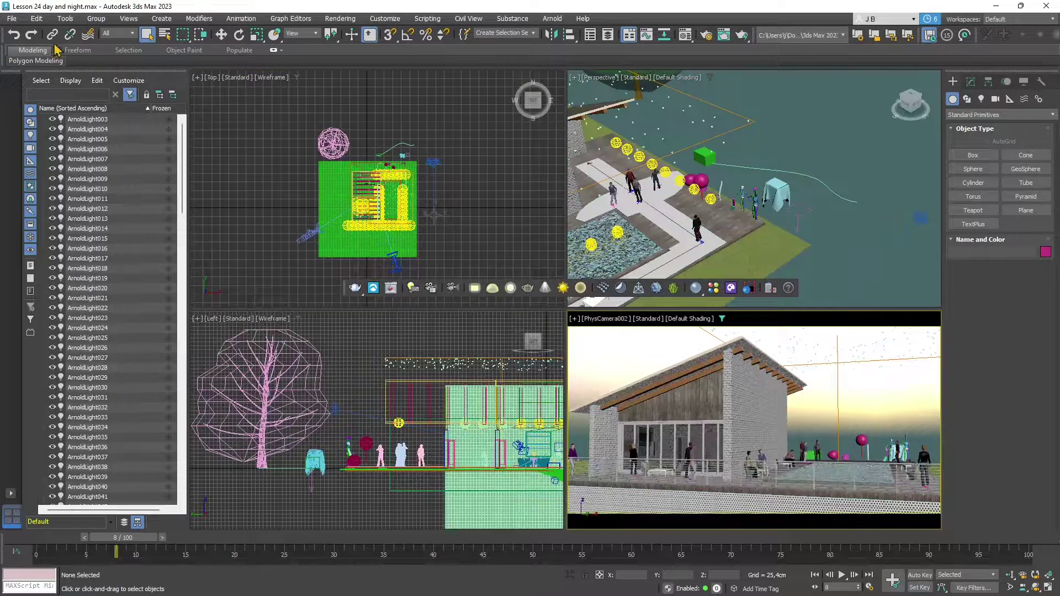
middle_drag(683, 210, 886, 157)
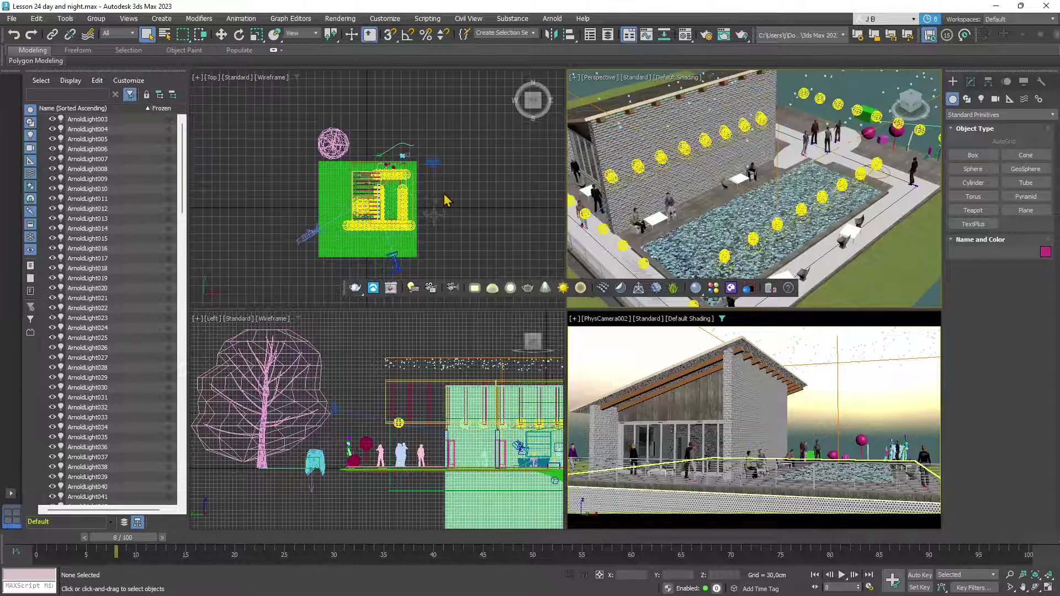
scroll(327, 215, up, 5)
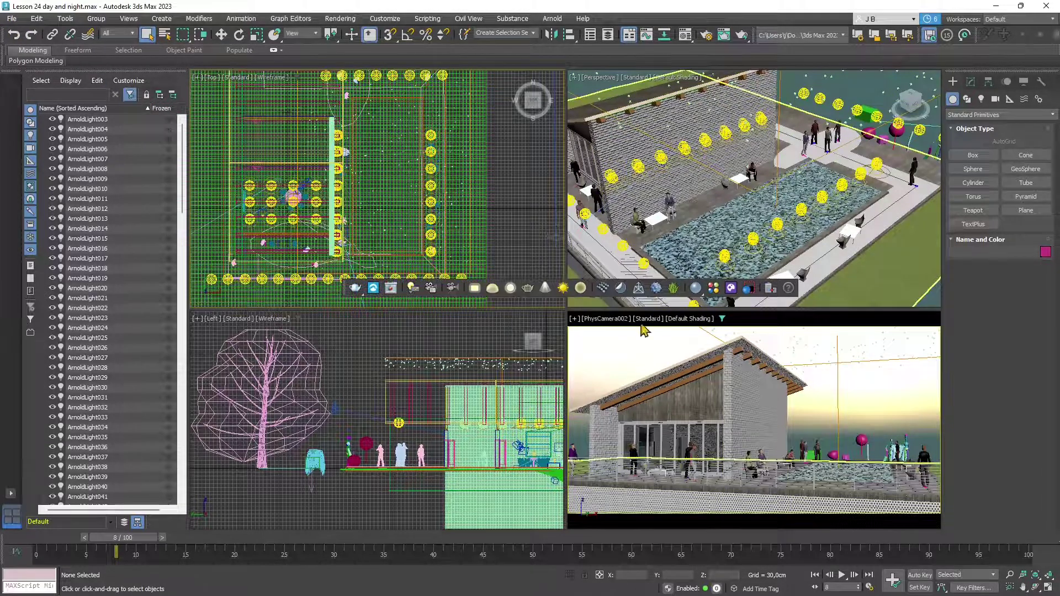
click(583, 186)
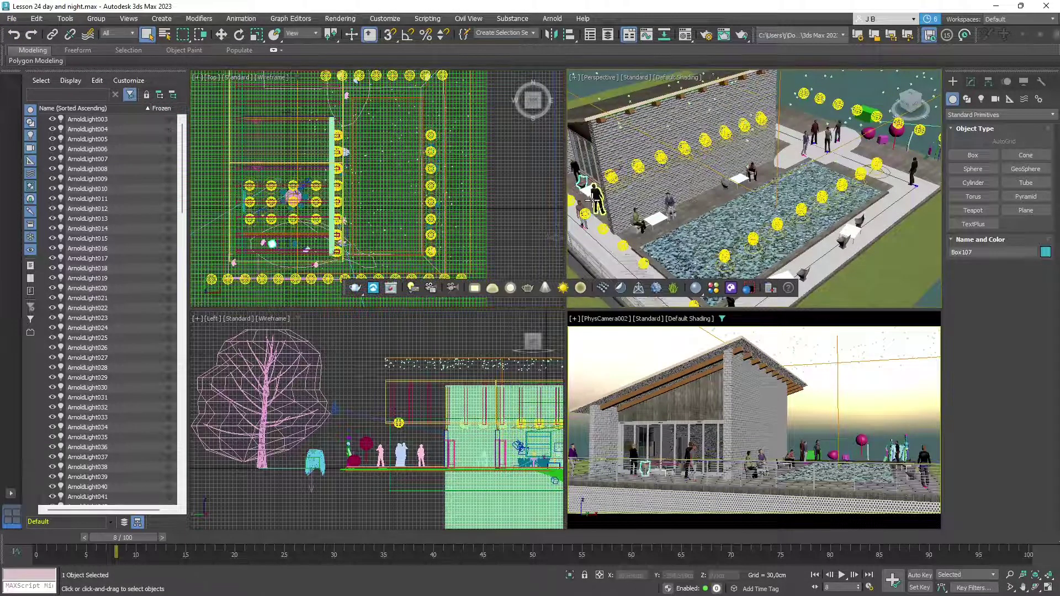
middle_drag(613, 207, 639, 205)
key(z)
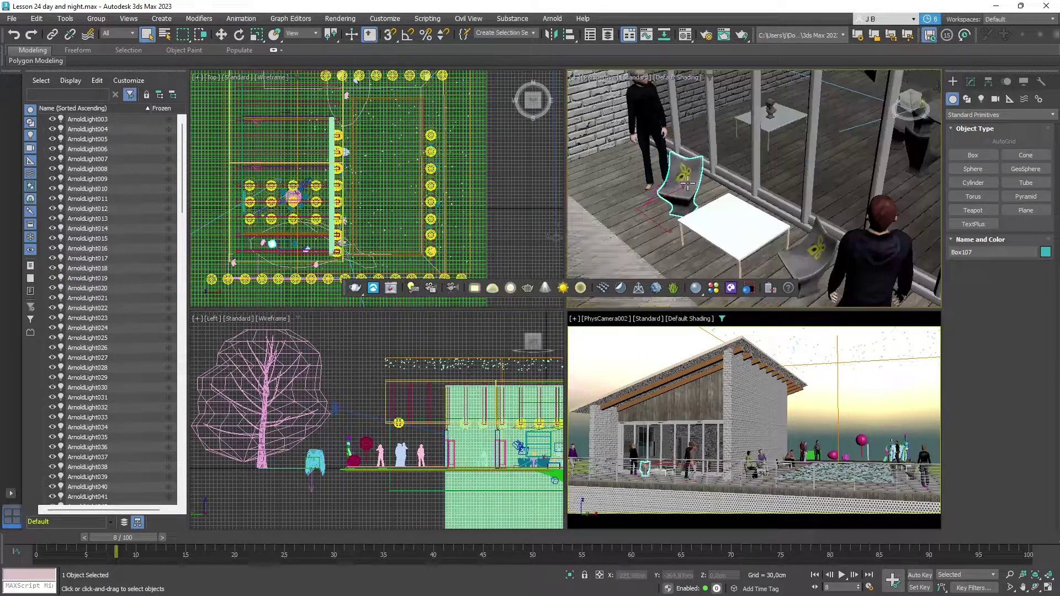
Step: Export the scene as an Autodesk FBX file named chair-jb in the Export folder and dismiss the warnings
click(11, 18)
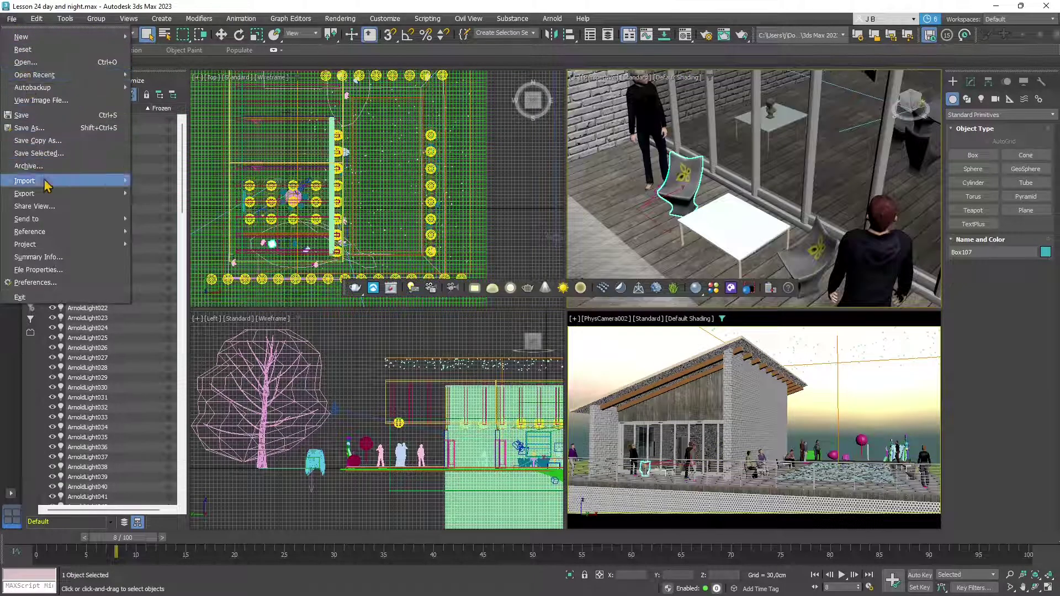
mouse_move(110, 194)
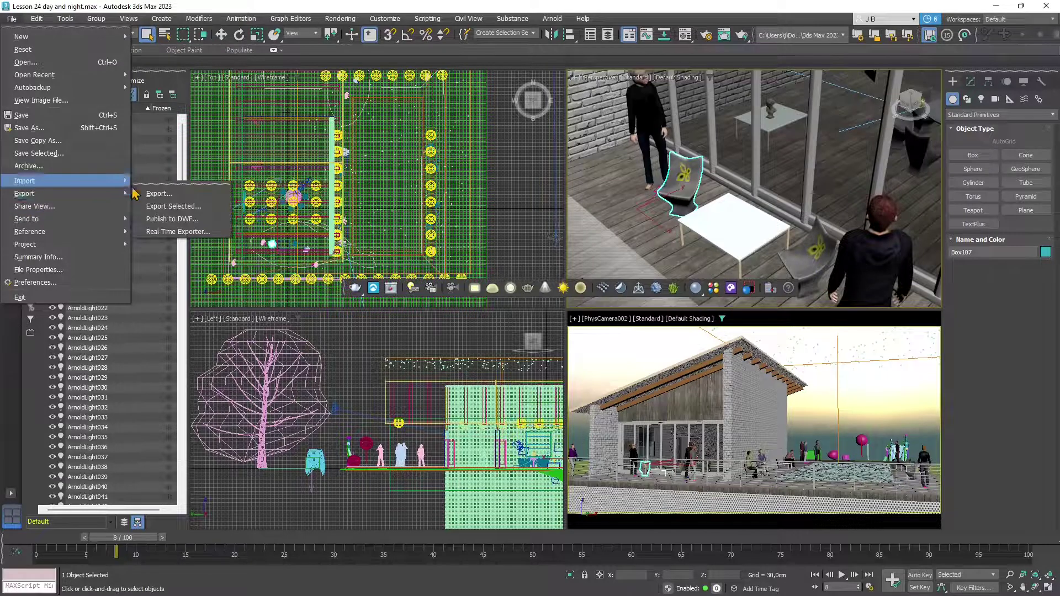
click(162, 194)
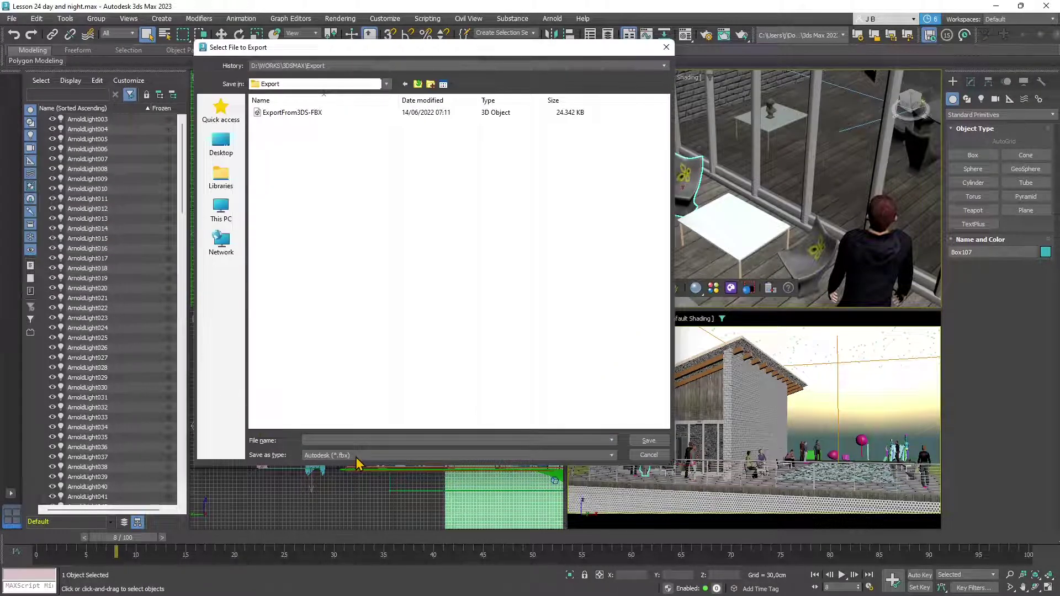
text(chair-jb)
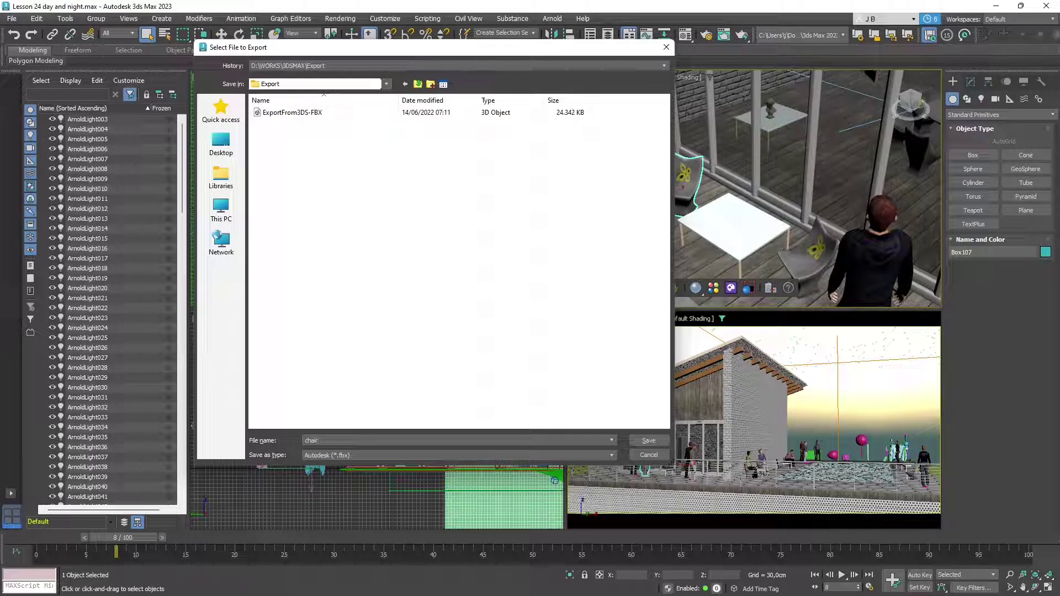
click(635, 441)
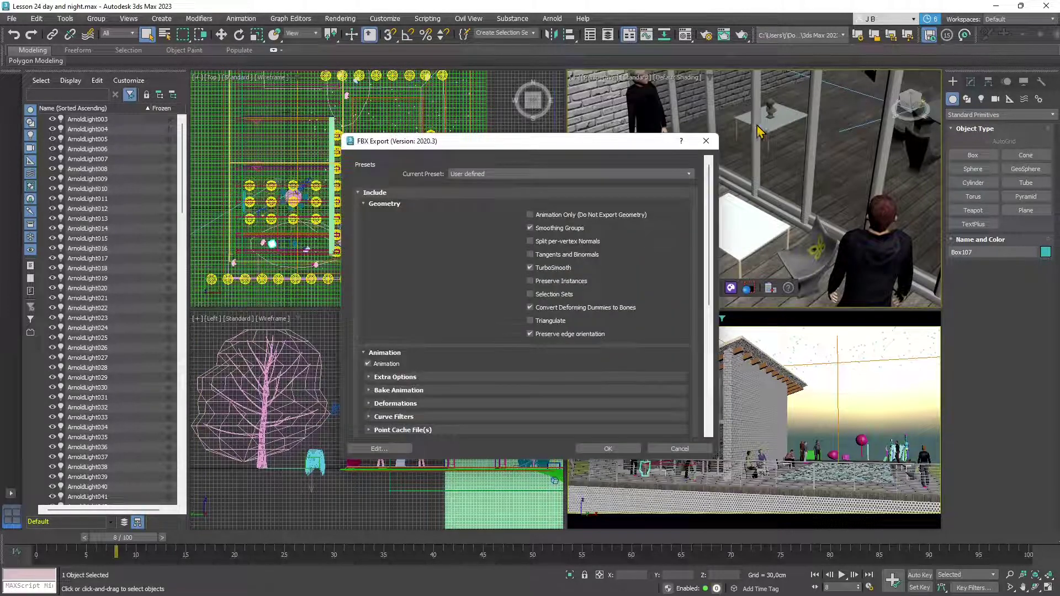
click(608, 448)
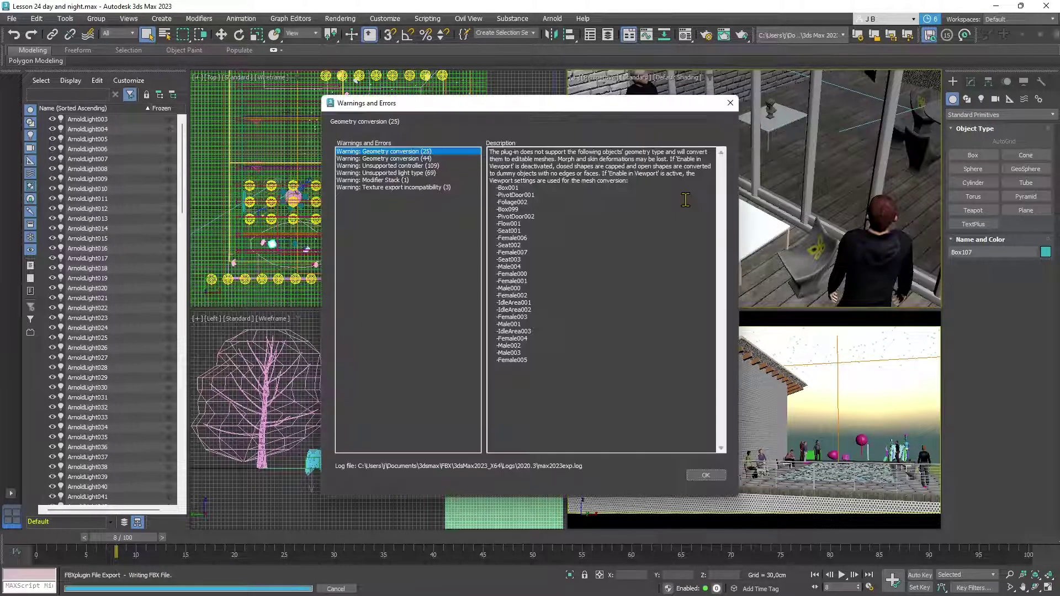
click(701, 475)
Step: Export only the selected chair as Autodesk FBX, overwriting the chair-jb file and keeping the user-defined settings
click(699, 176)
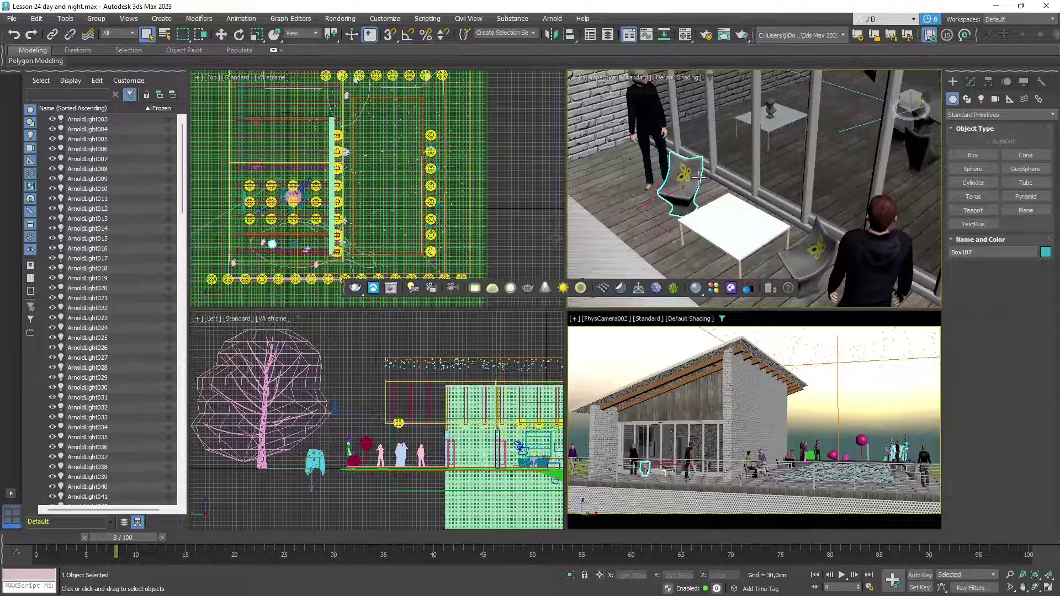
click(11, 18)
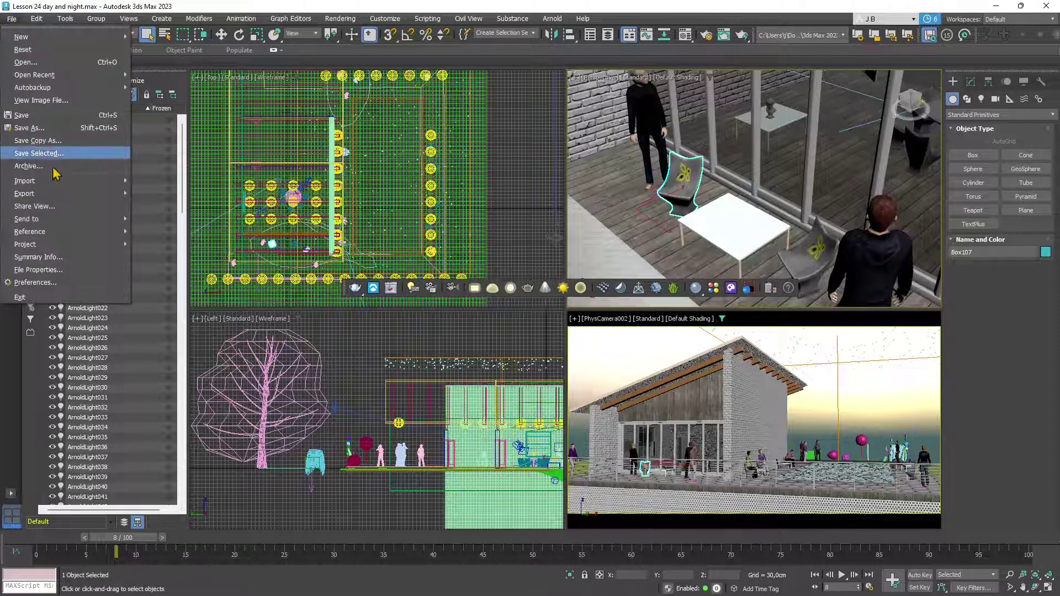
mouse_move(64, 193)
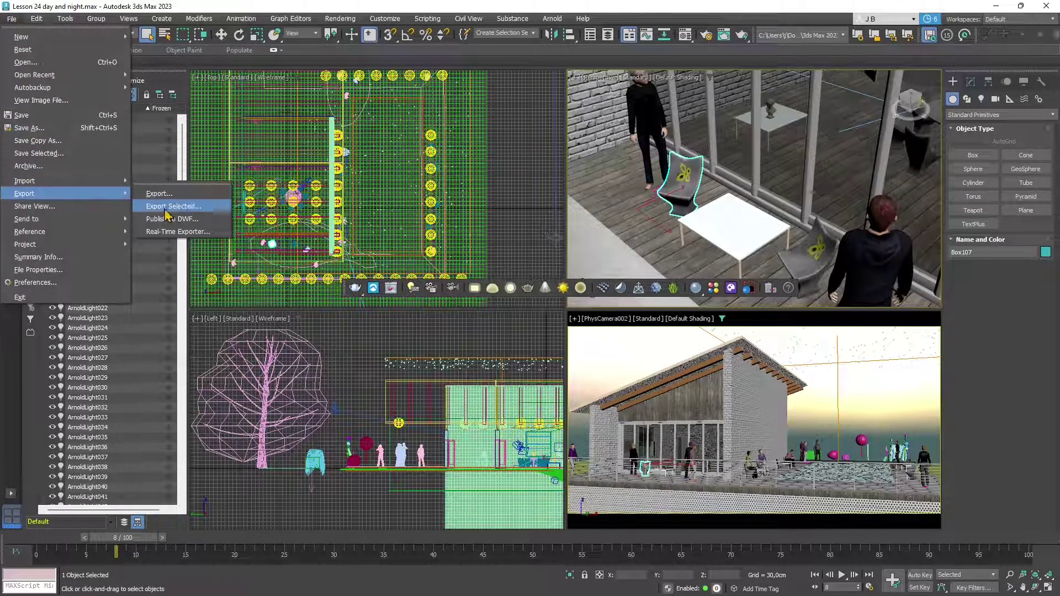
click(182, 210)
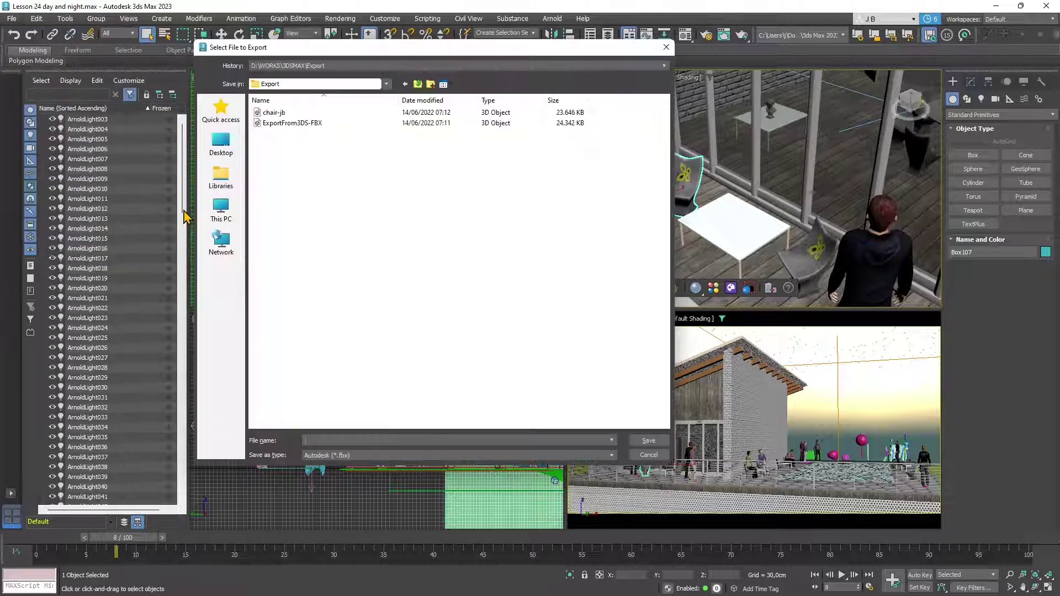
click(276, 113)
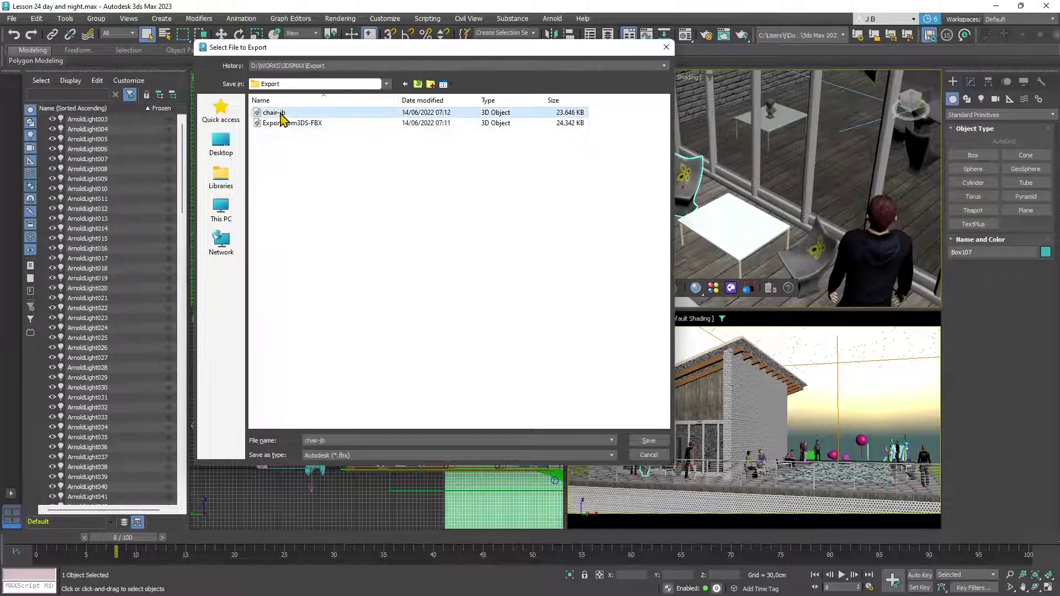
click(646, 441)
click(580, 321)
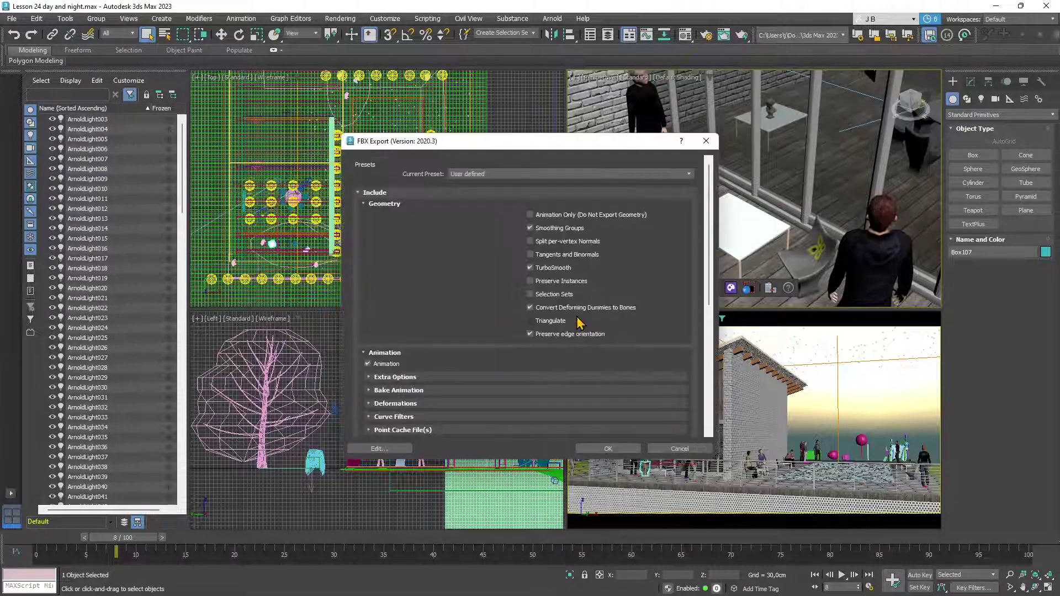
click(608, 448)
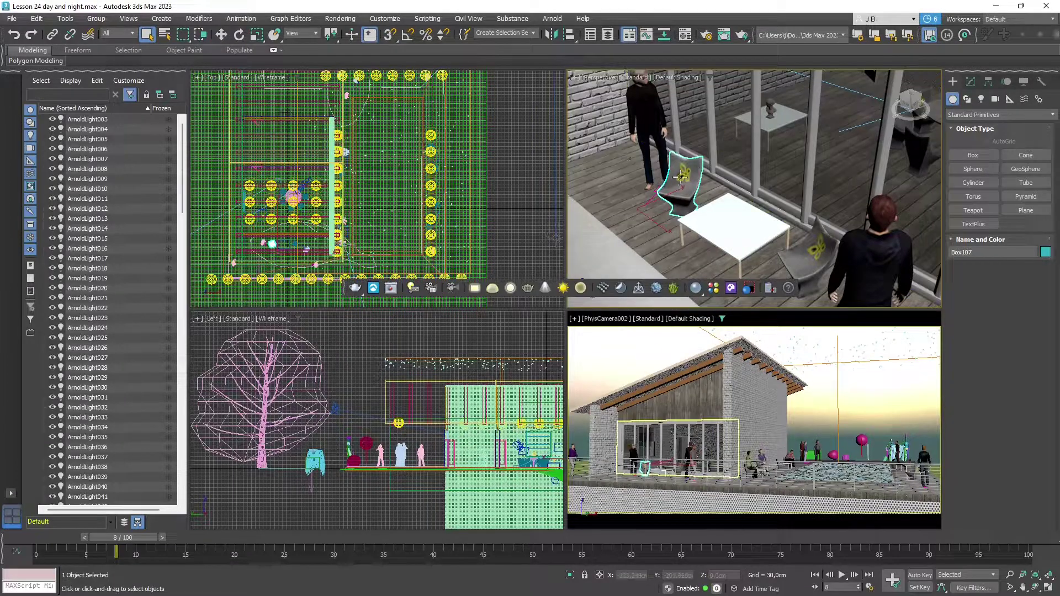
click(12, 18)
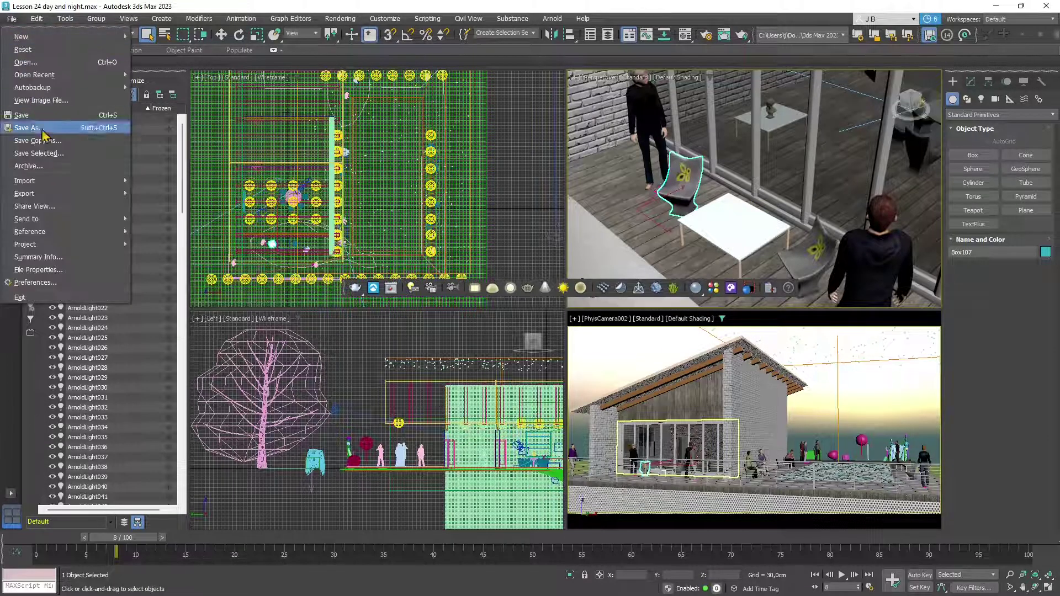
mouse_move(50, 194)
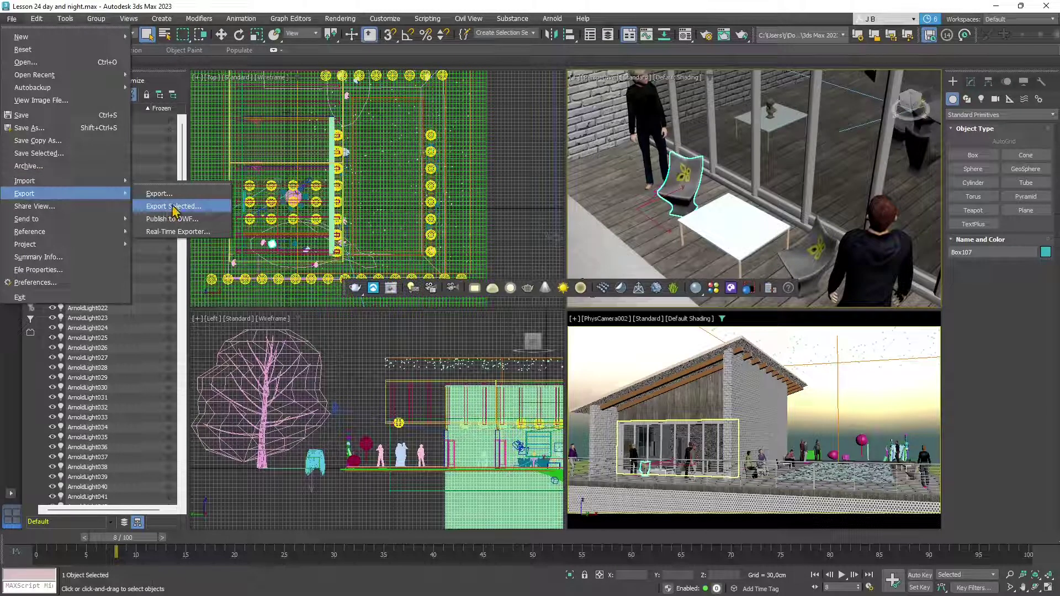
click(267, 141)
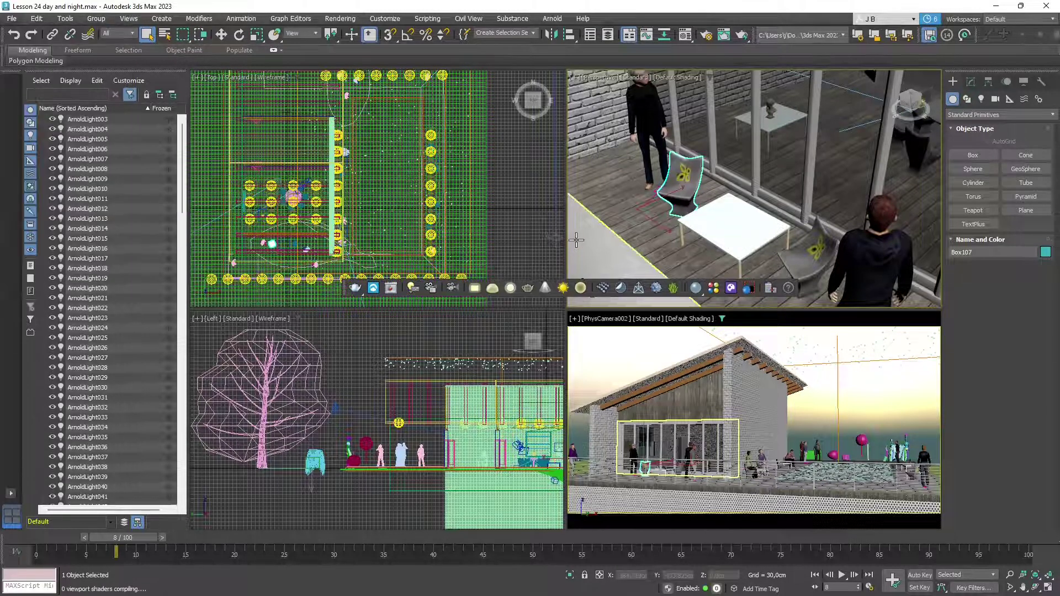
Step: Select every object in the scene and start an export of the selection
scroll(267, 141, down, 5)
key(ctrl+a)
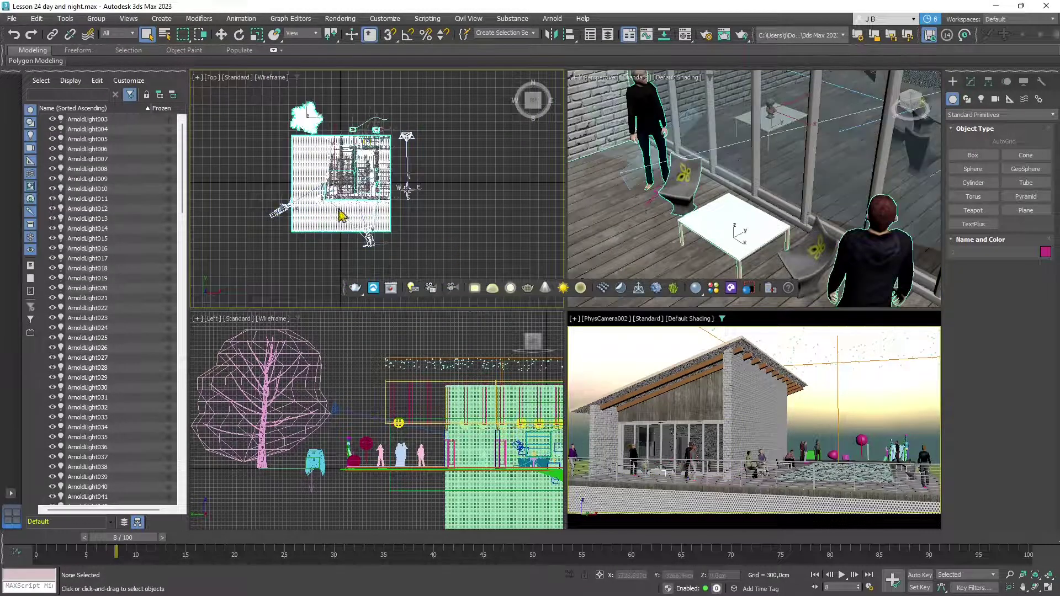
click(21, 18)
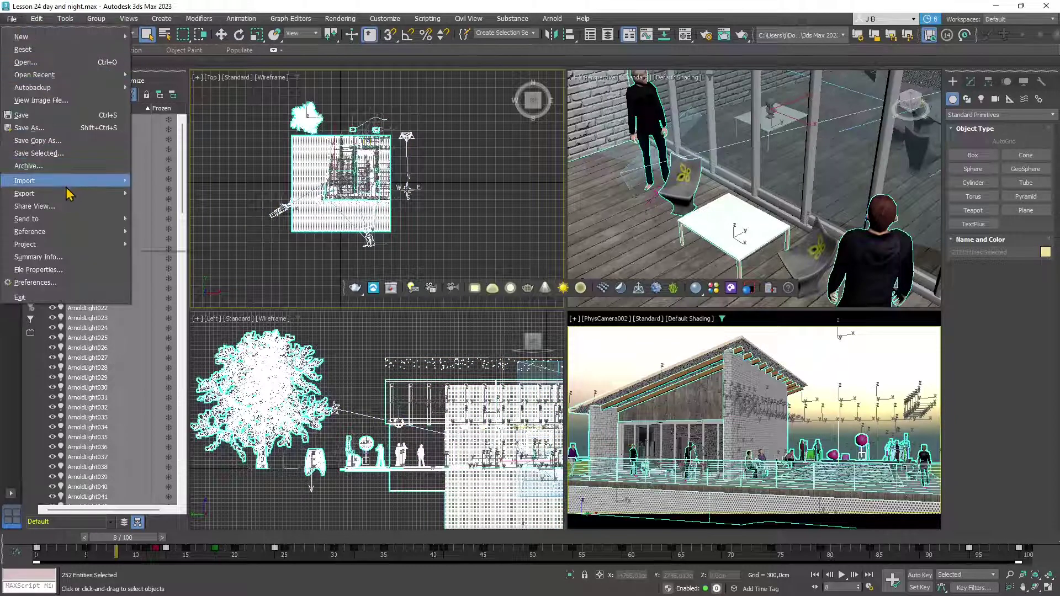
mouse_move(99, 195)
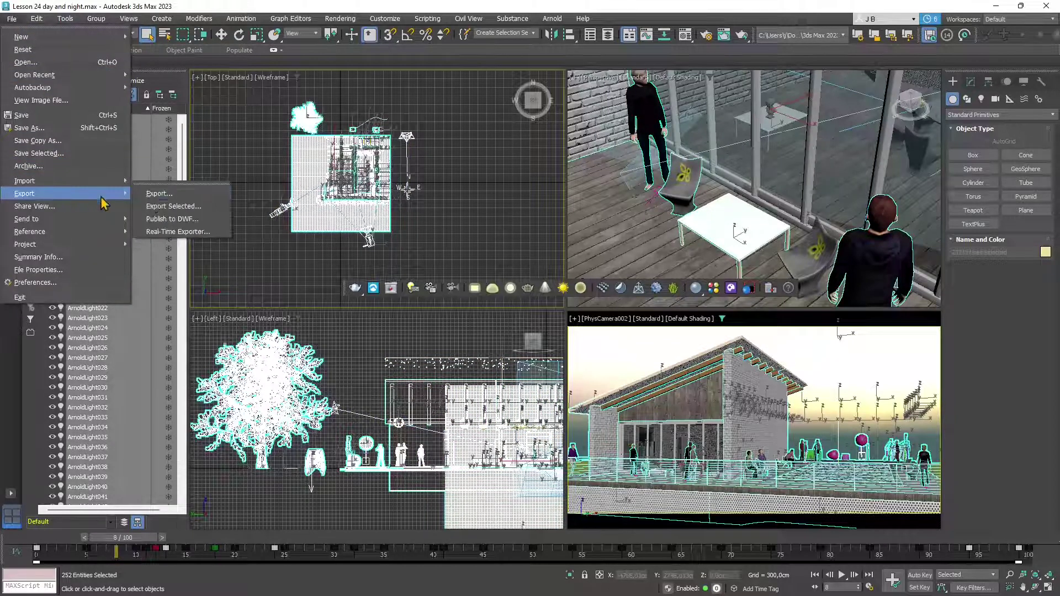
click(174, 208)
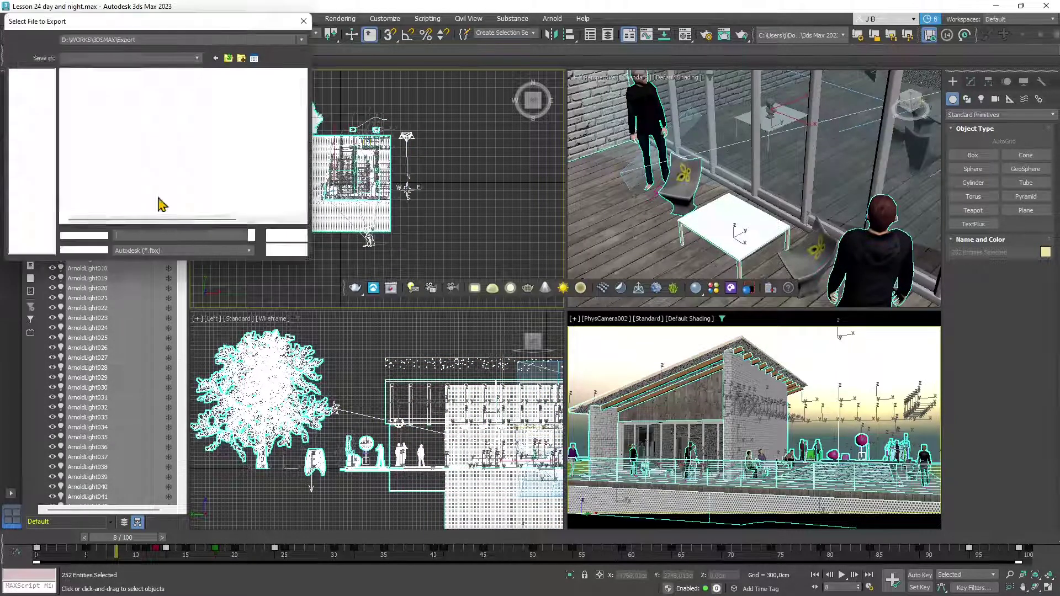
Step: Save the export as an Unreal Datasmith file named ExportFrom3DS-Datasmith in the Export folder
click(323, 456)
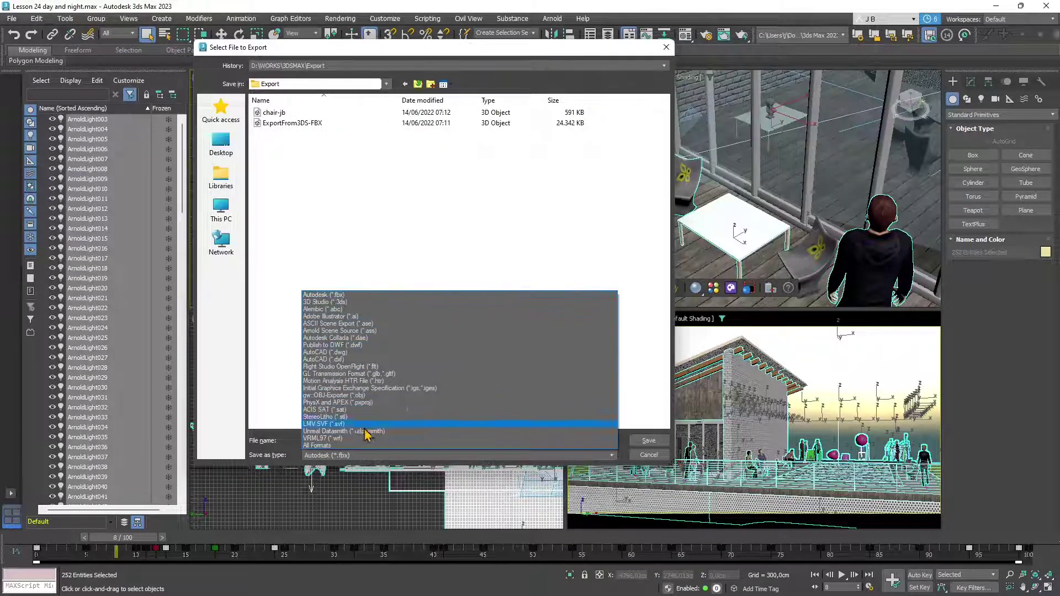
click(333, 433)
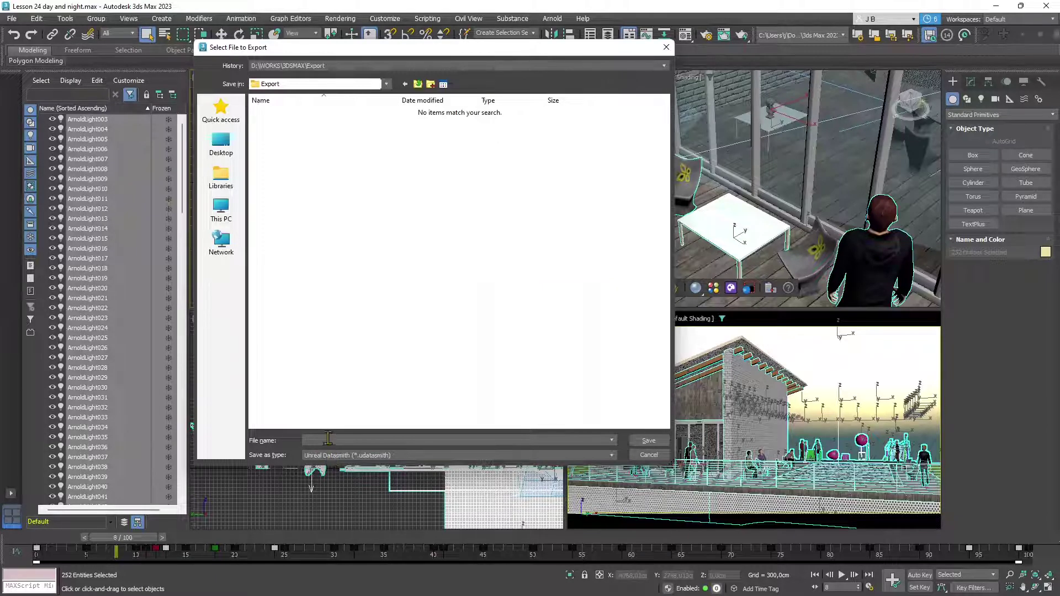
click(327, 440)
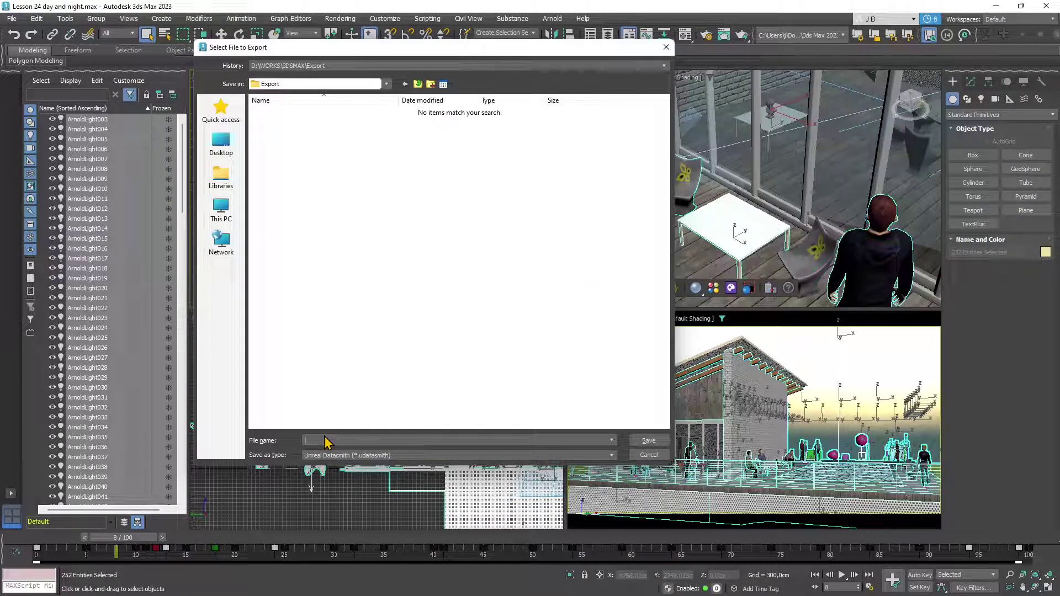
text(Export)
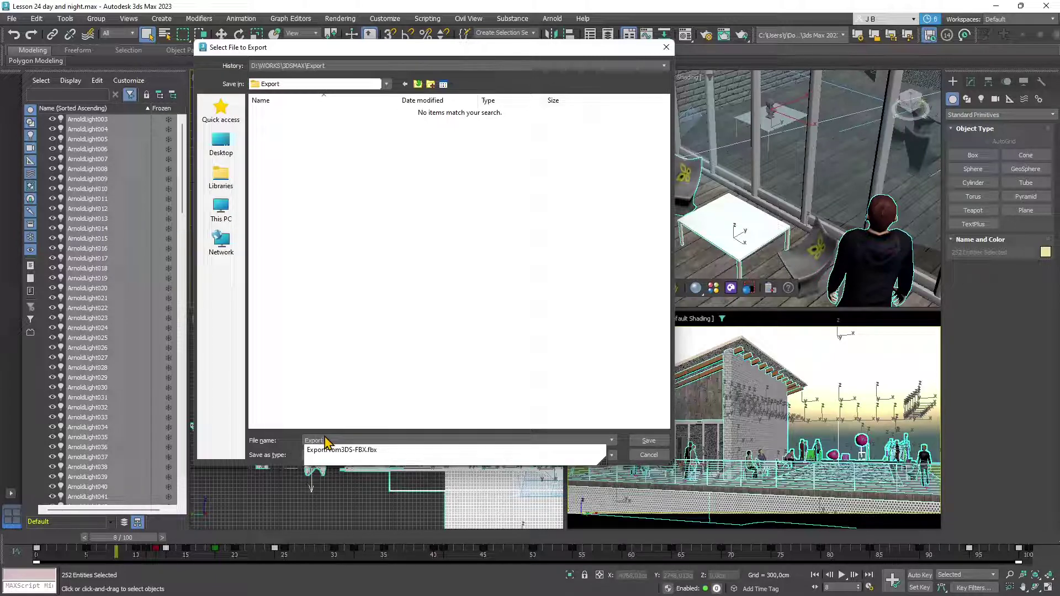
text(From3D)
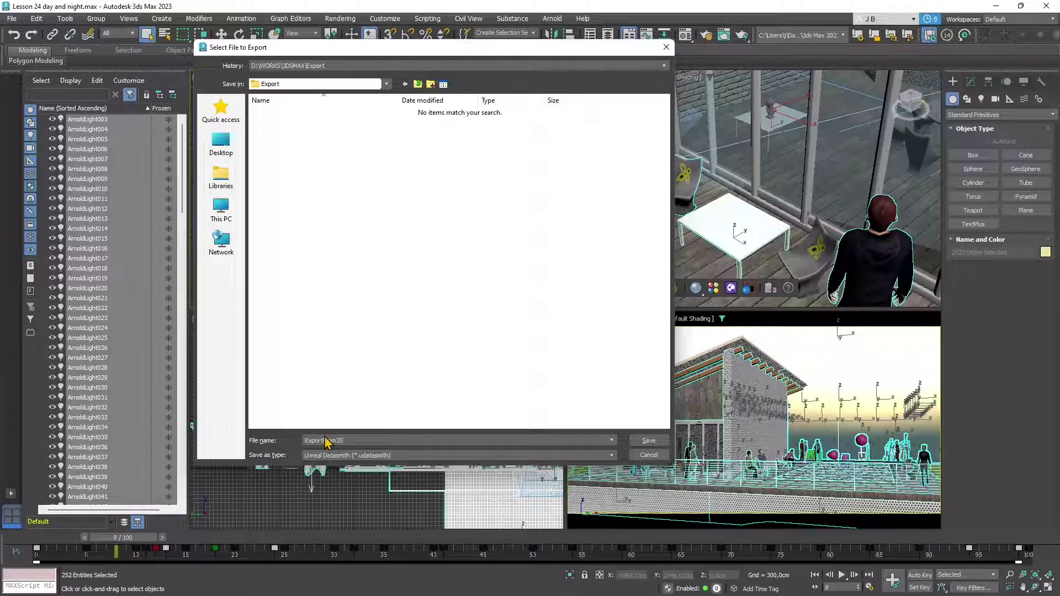
text(S-Datasmith)
click(649, 441)
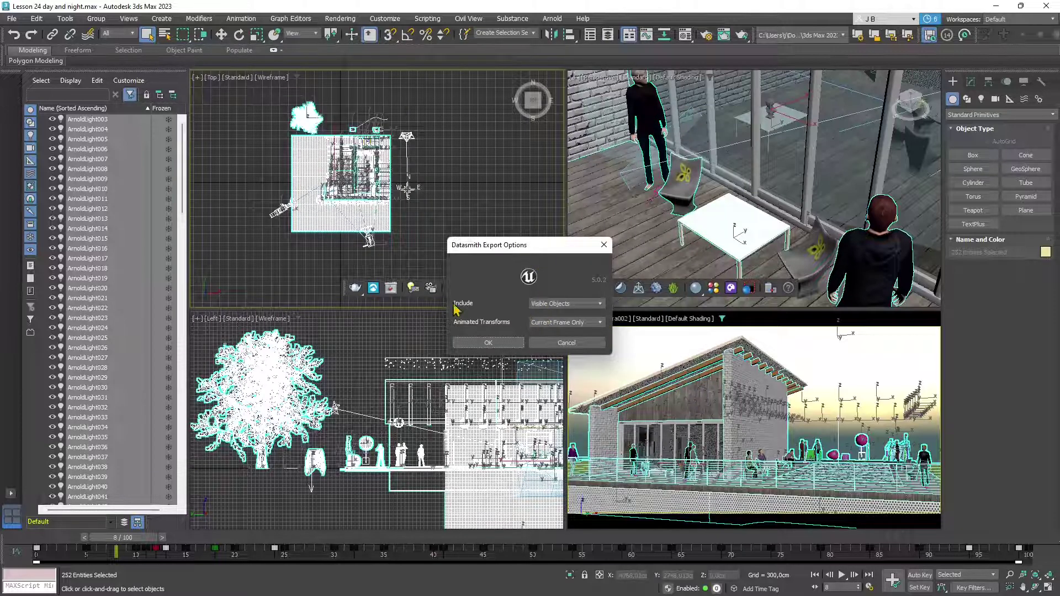
click(558, 303)
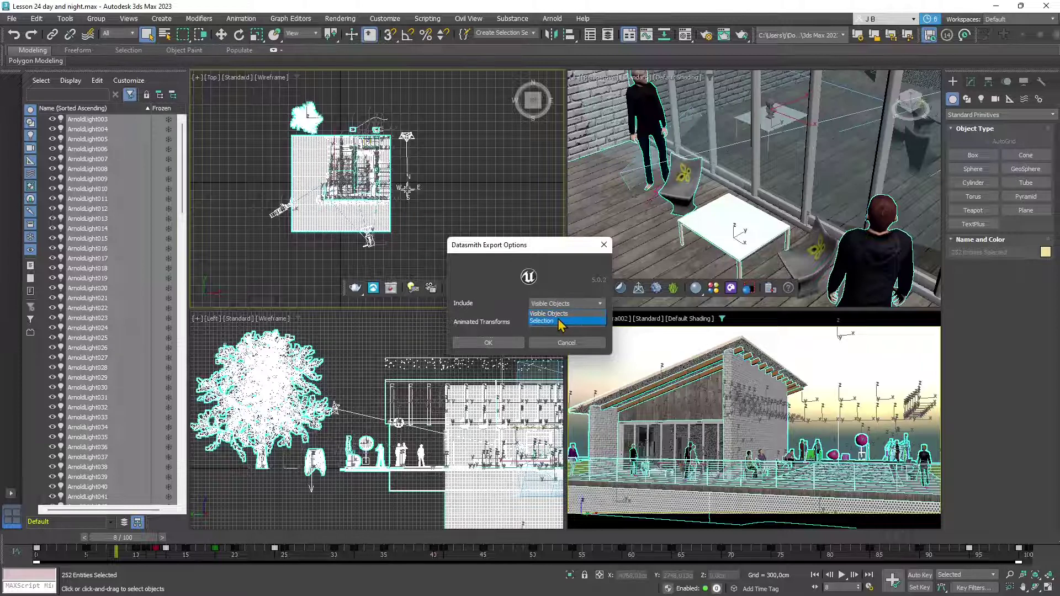
click(559, 323)
click(555, 307)
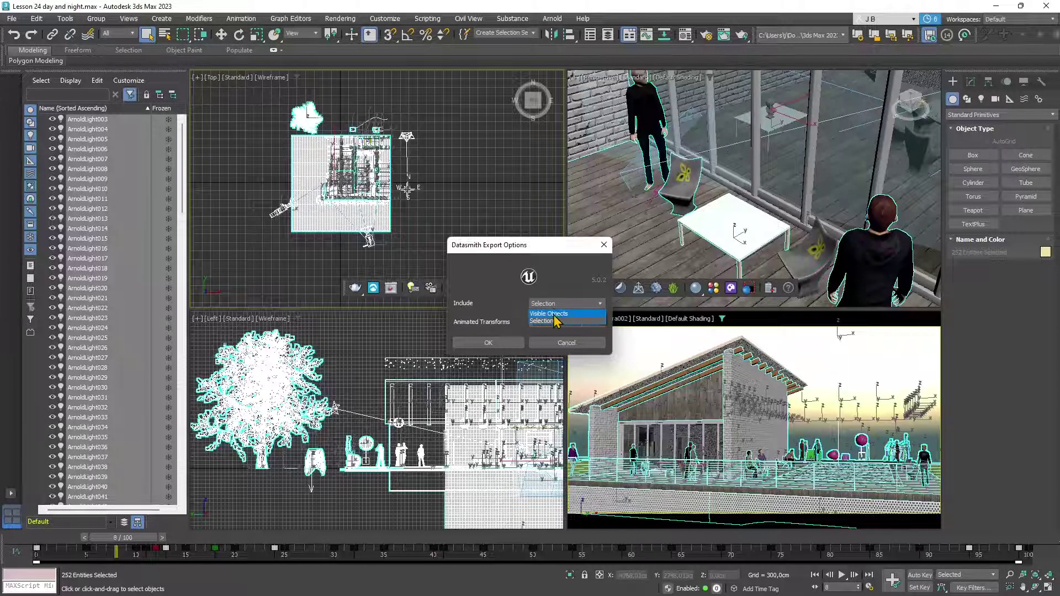
click(539, 307)
Step: Set the animated transforms to Active Time Segment and run the Datasmith export with Visible Objects included
click(574, 324)
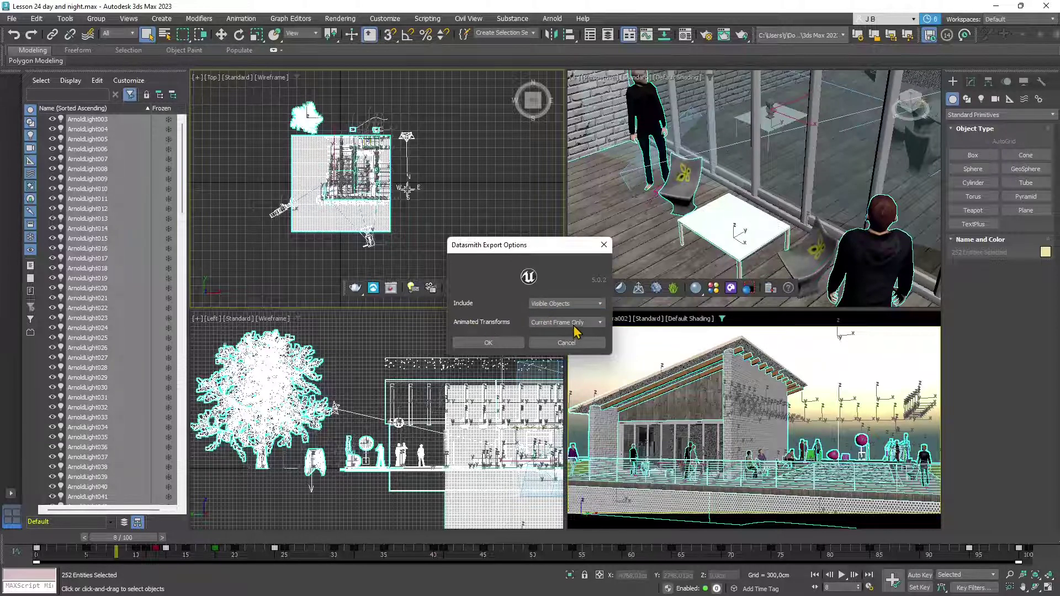
click(563, 343)
click(553, 323)
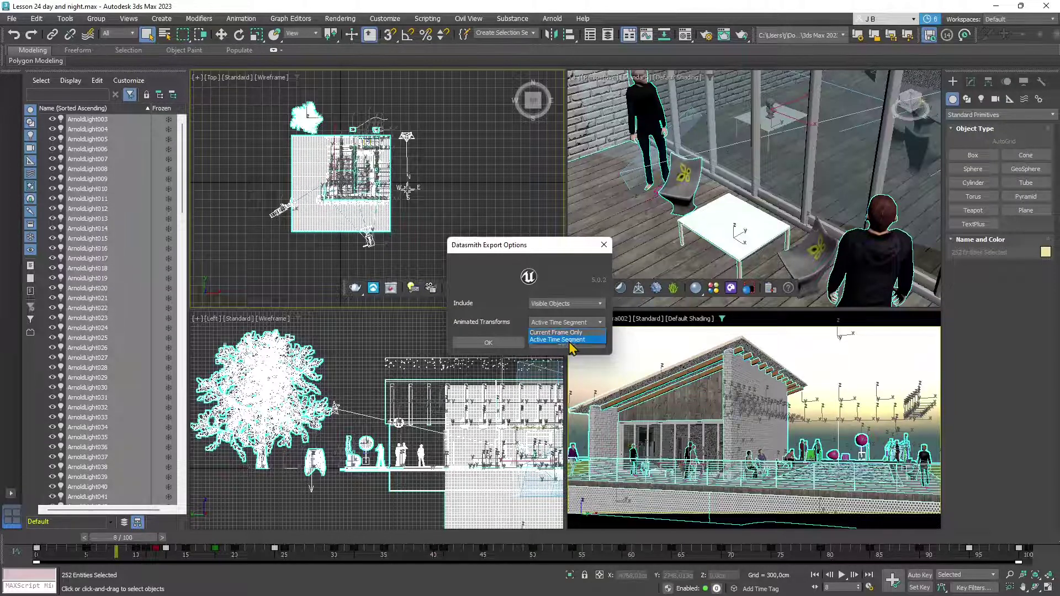
click(570, 341)
click(568, 305)
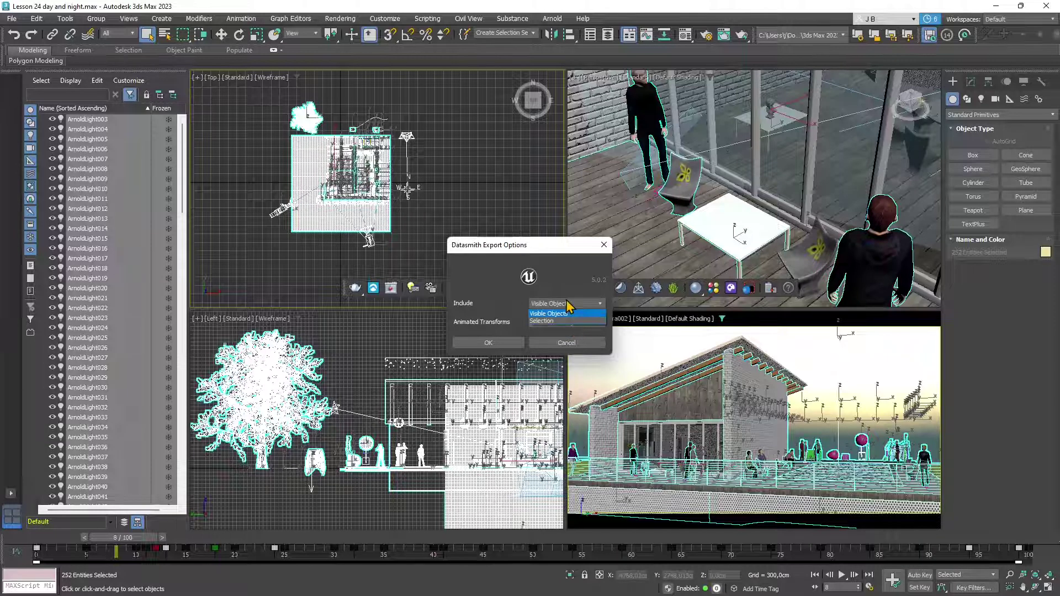
click(569, 304)
click(566, 305)
click(568, 313)
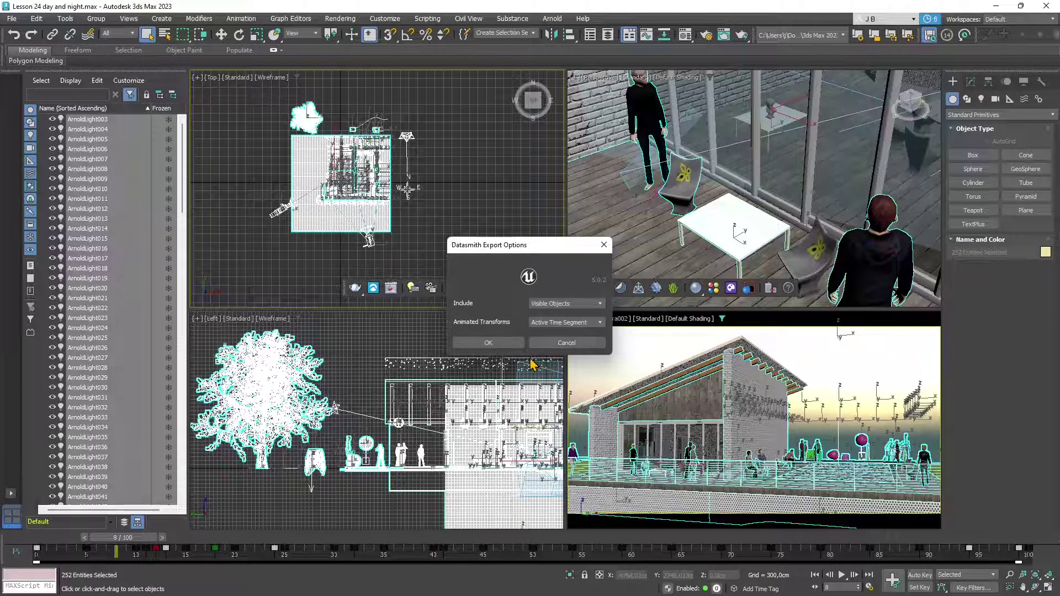
click(513, 343)
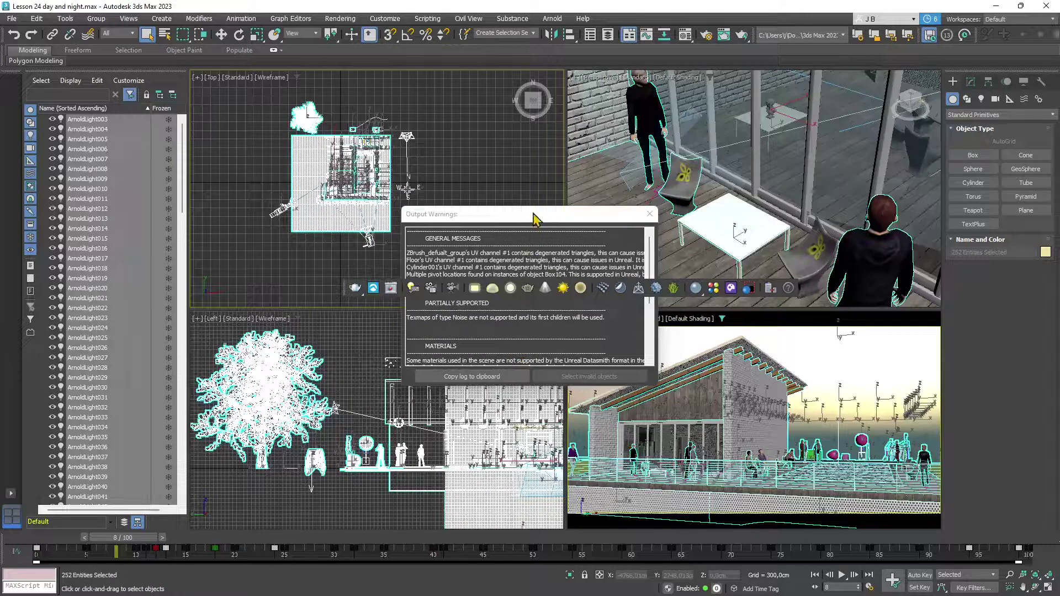
Step: Enlarge the Output Warnings report, read the Datasmith export messages and close it
drag(534, 219, 538, 112)
drag(567, 278, 567, 473)
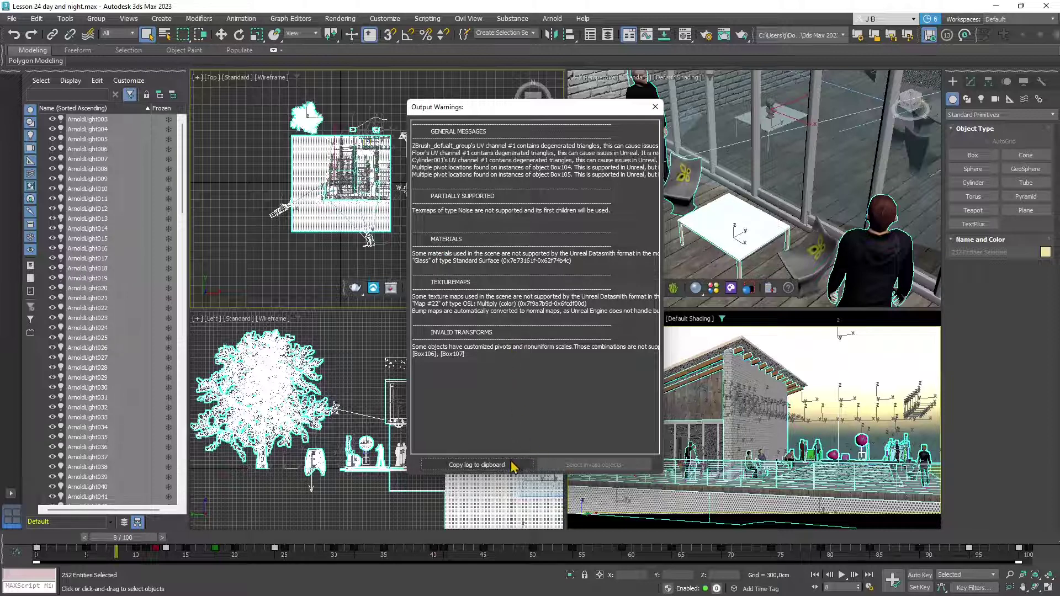
click(655, 106)
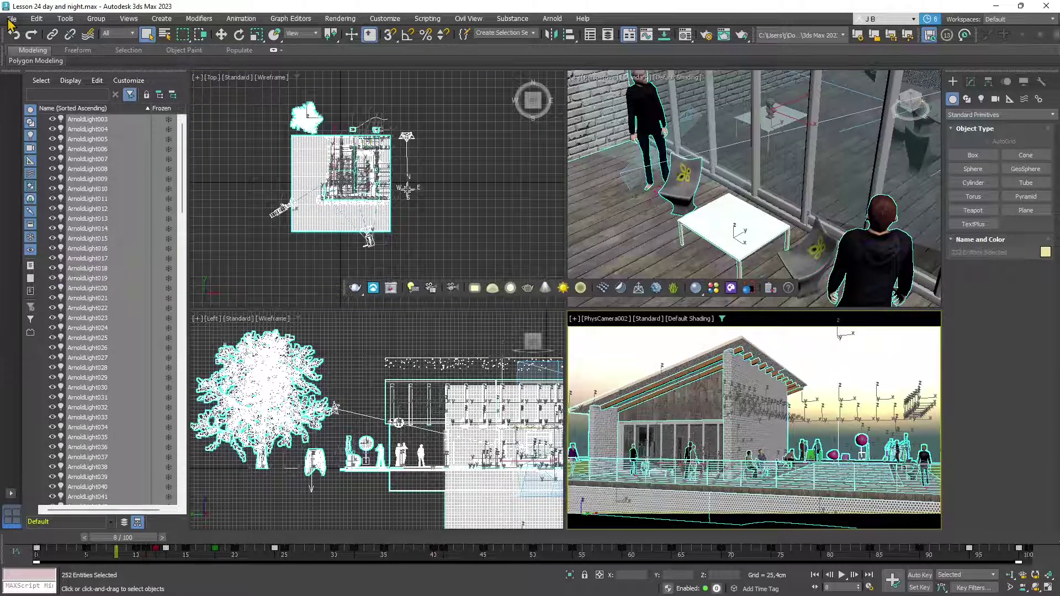
Step: Select only the chair beside the glass facade in the Perspective view and start exporting the selection
click(678, 183)
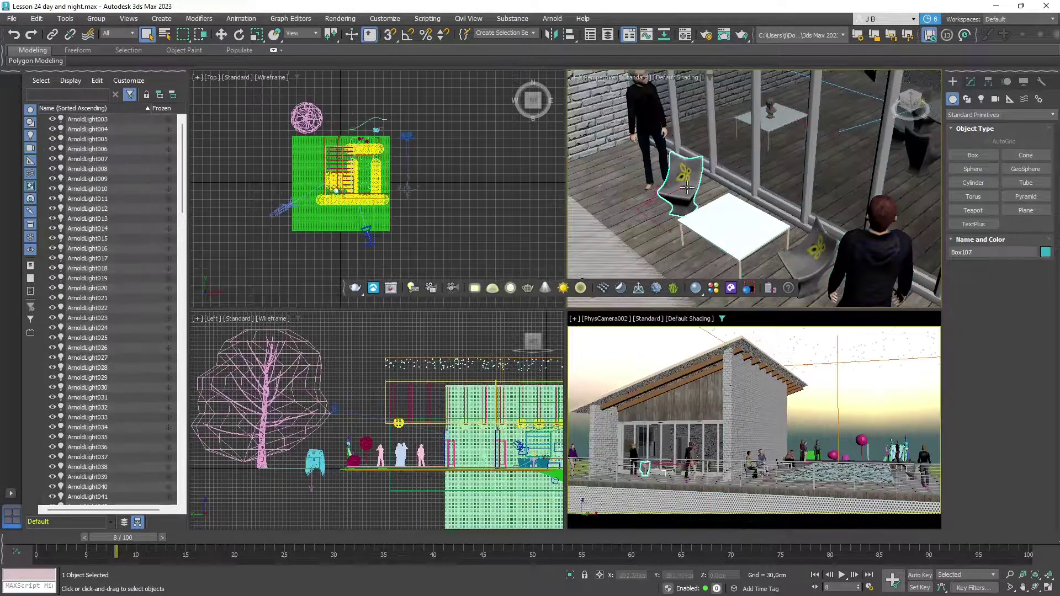
click(21, 20)
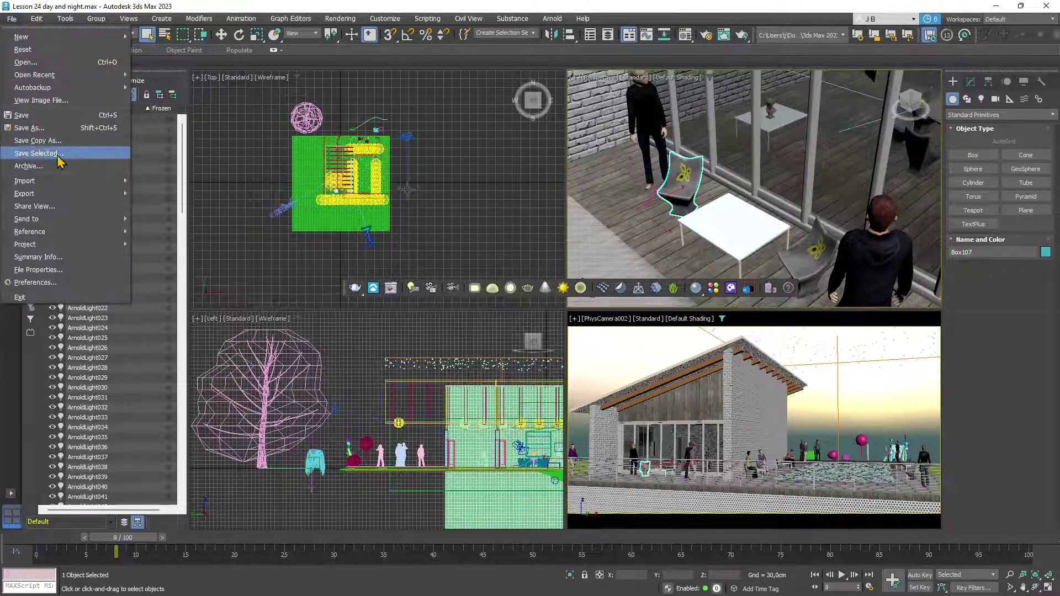
mouse_move(64, 195)
click(173, 206)
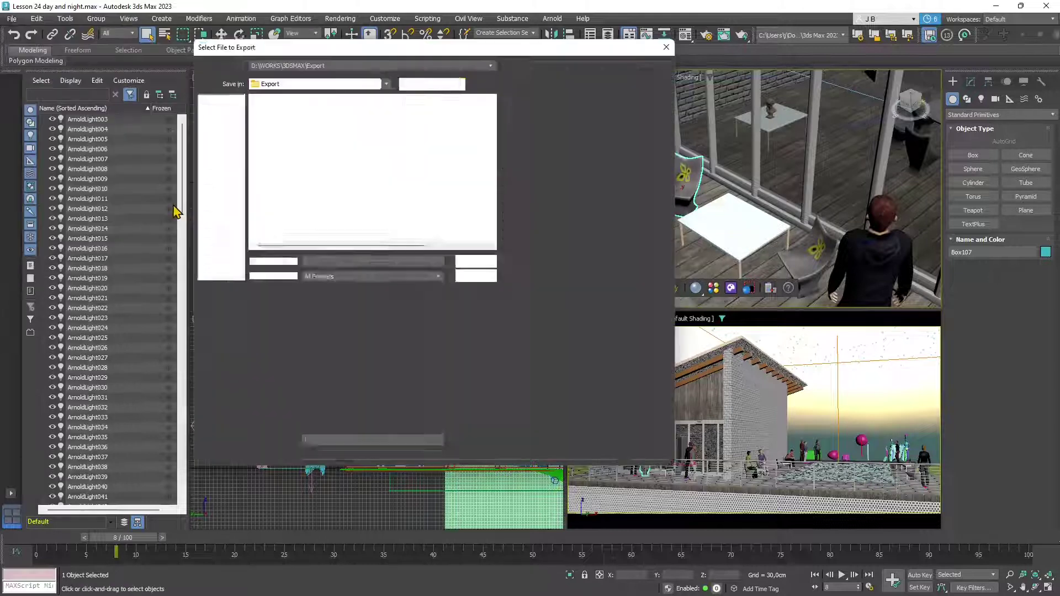
Step: Export the chair as an Unreal Datasmith file named chair-jb-Datasmith with Selection and Current Frame Only, and dismiss the warnings report
click(275, 123)
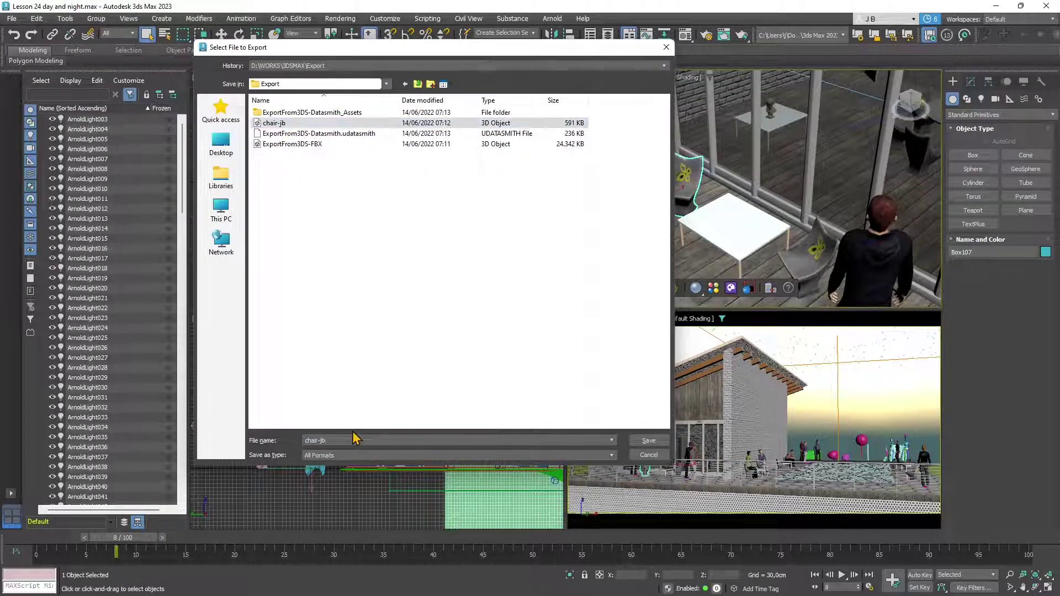
text(-Datasmith)
click(320, 456)
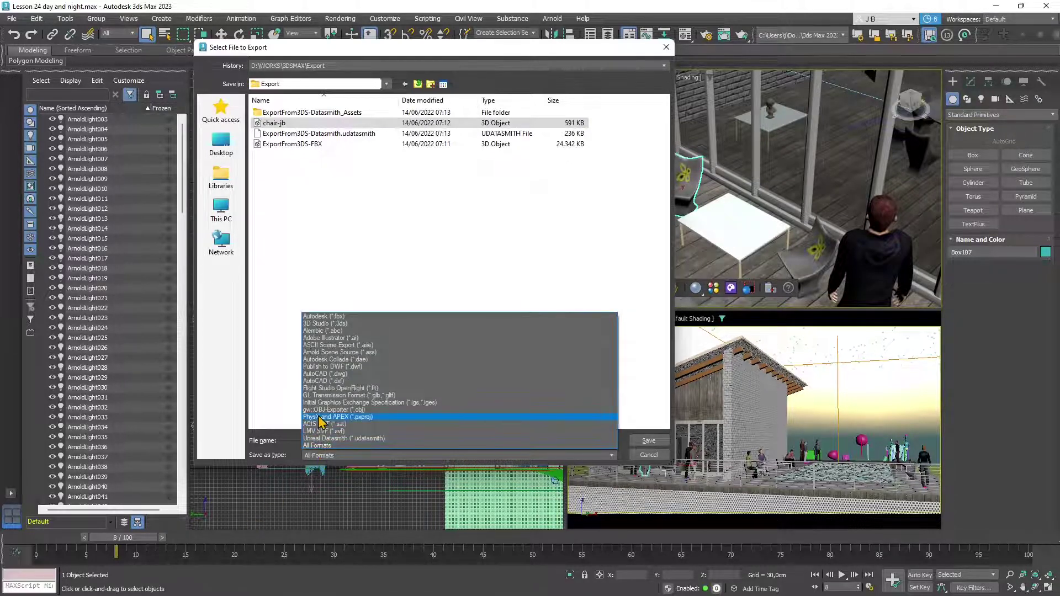
click(334, 438)
click(649, 441)
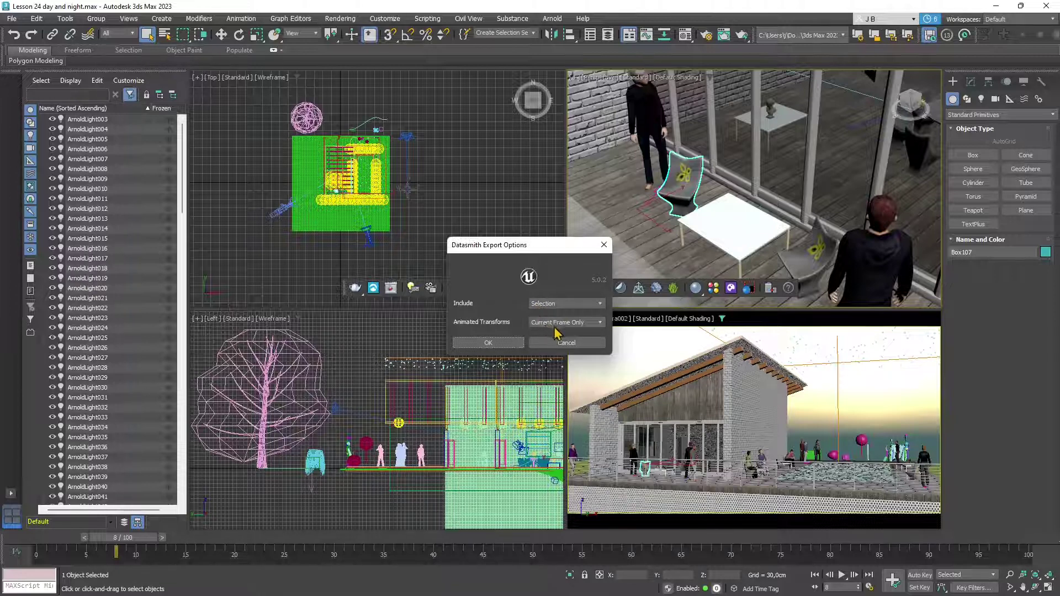
click(489, 343)
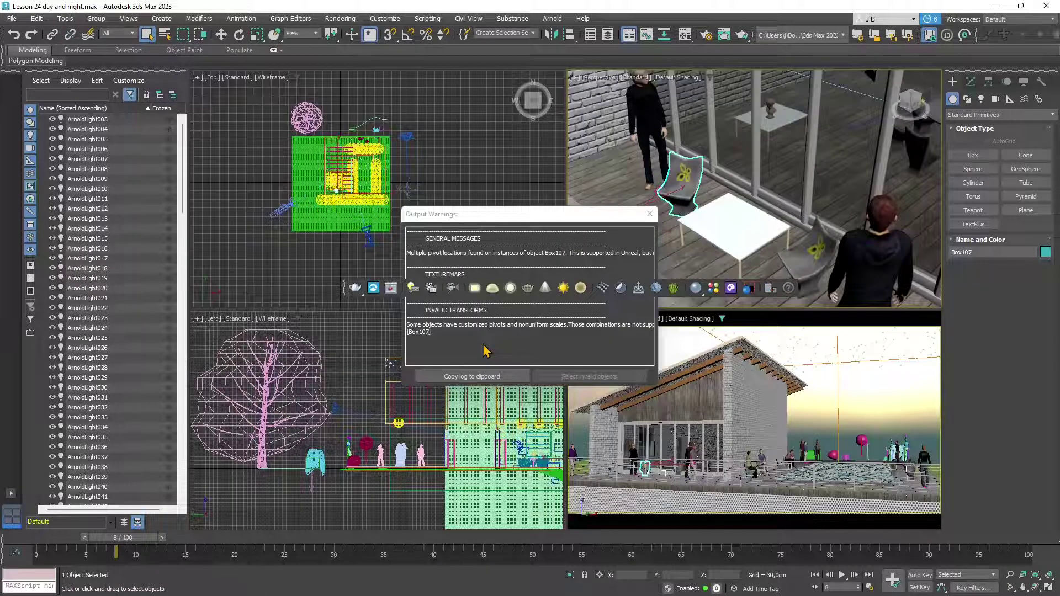
drag(514, 206, 515, 106)
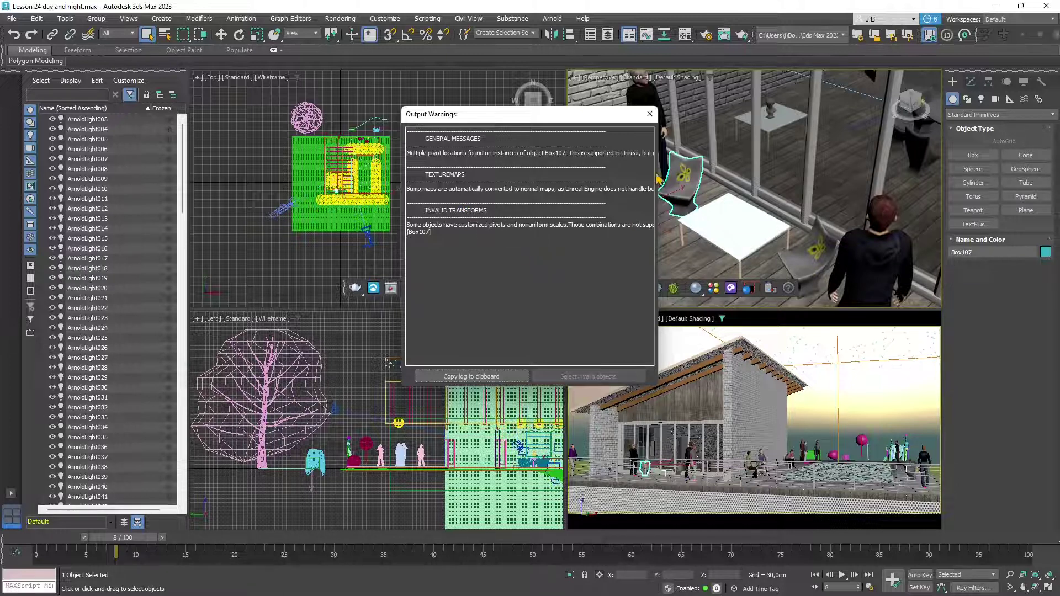
click(650, 114)
Step: Check the chair's modifier stack, clear the selection and look over the scene in the Top and Left views
click(972, 82)
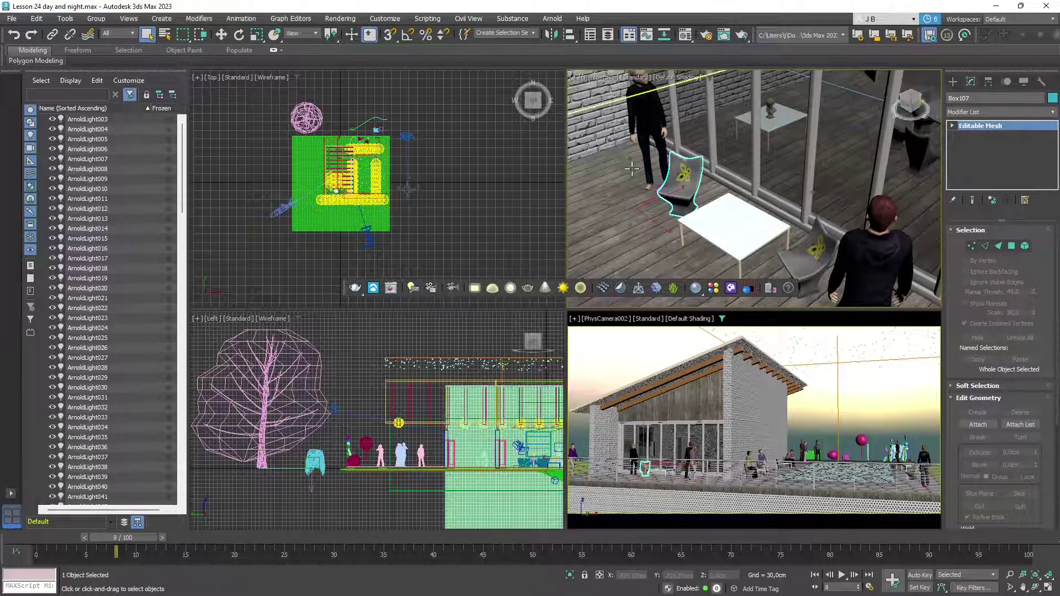
click(452, 188)
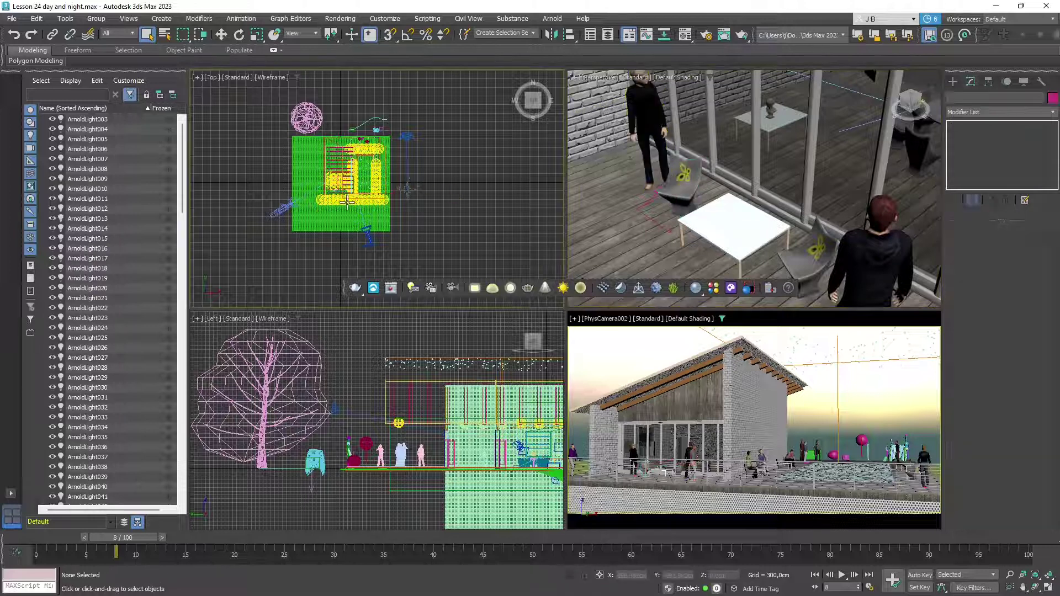
middle_drag(338, 193, 359, 203)
scroll(359, 202, up, 2)
scroll(445, 453, up, 2)
middle_drag(446, 453, 282, 453)
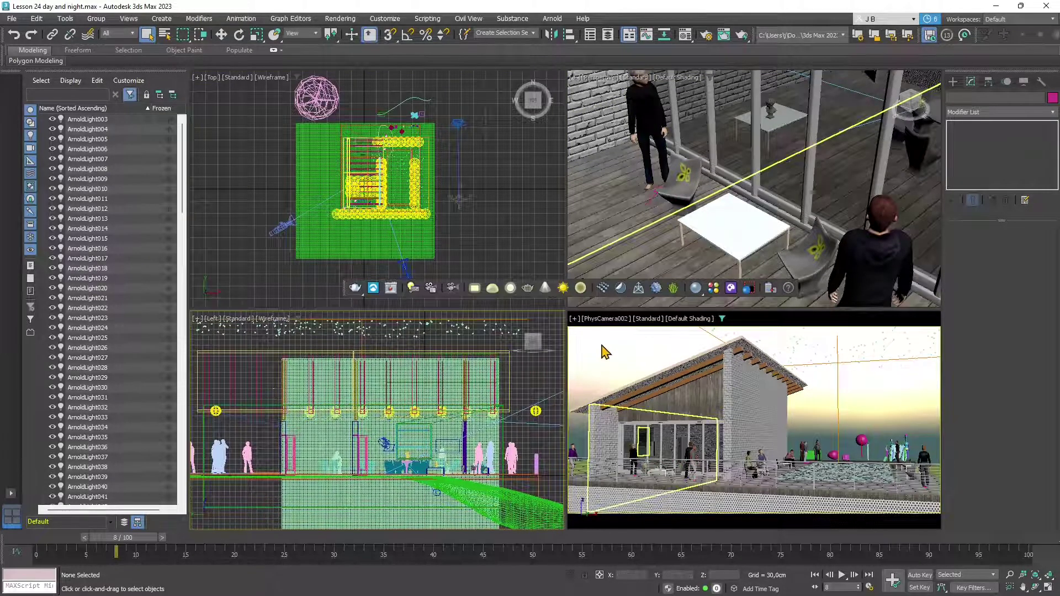
click(769, 325)
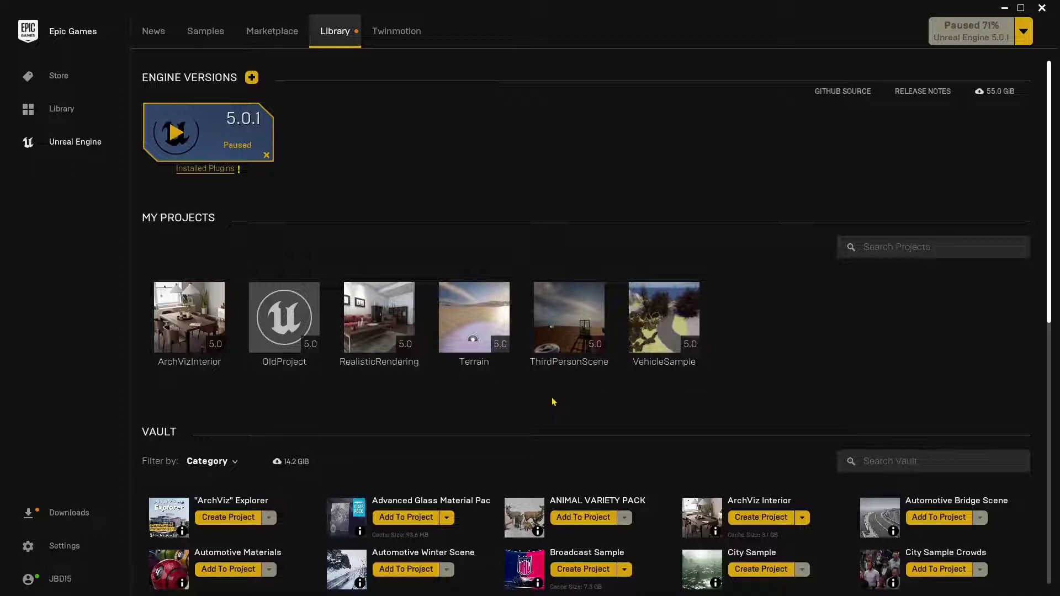
Step: Switch to the Epic Games Launcher, open the ThirdPersonScene project in Unreal Engine and play the level in the editor
double_click(569, 318)
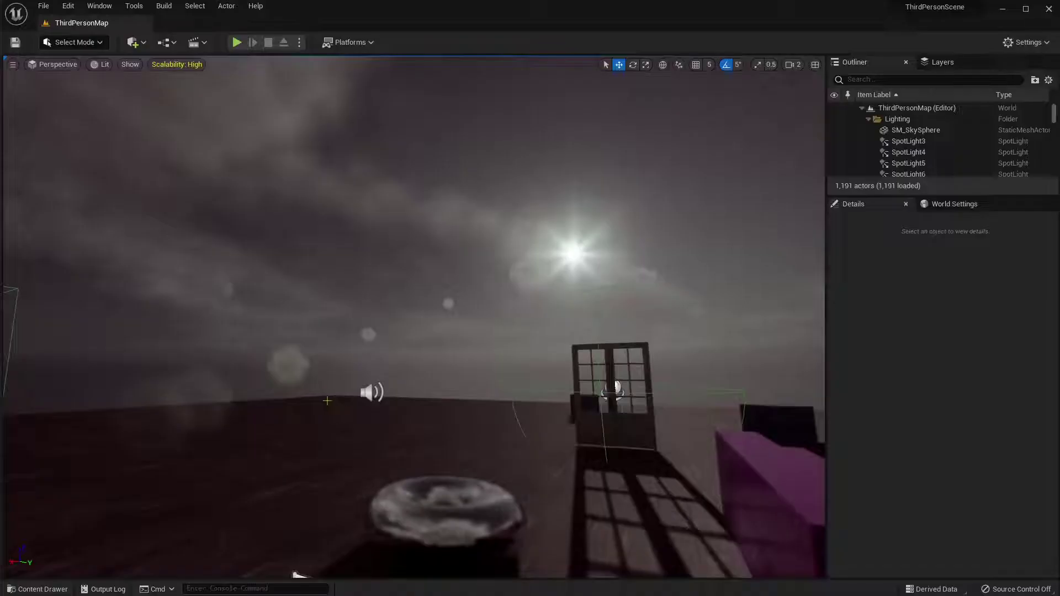
right_drag(414, 317, 251, 75)
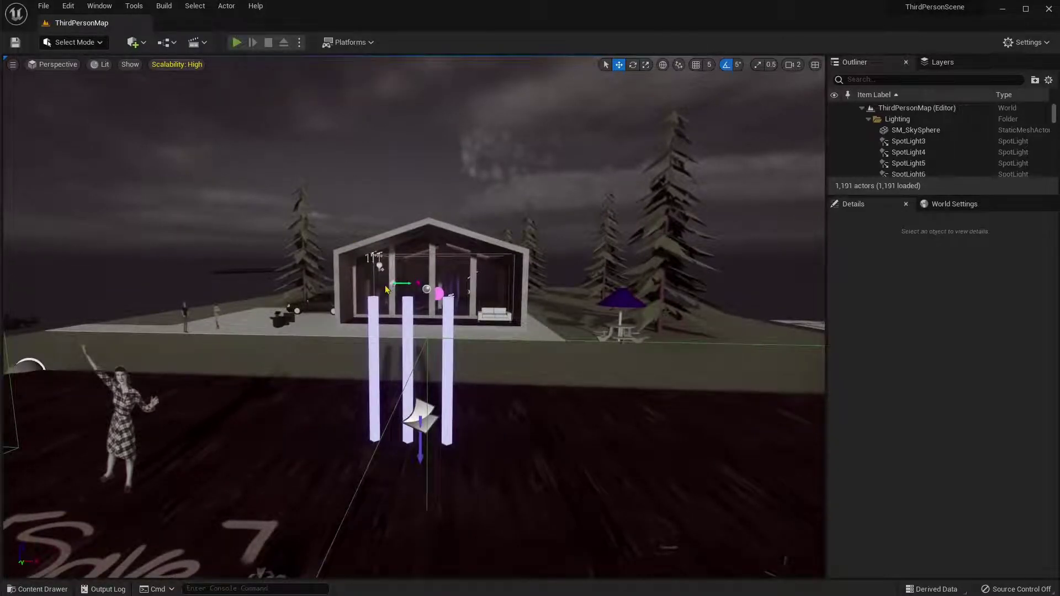
key(alt+p)
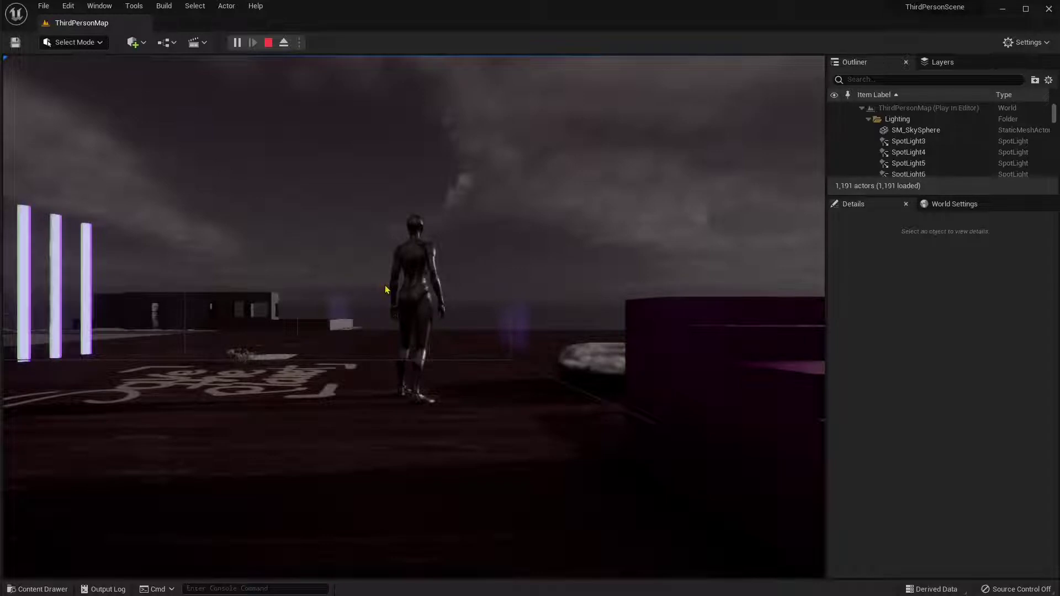
click(385, 290)
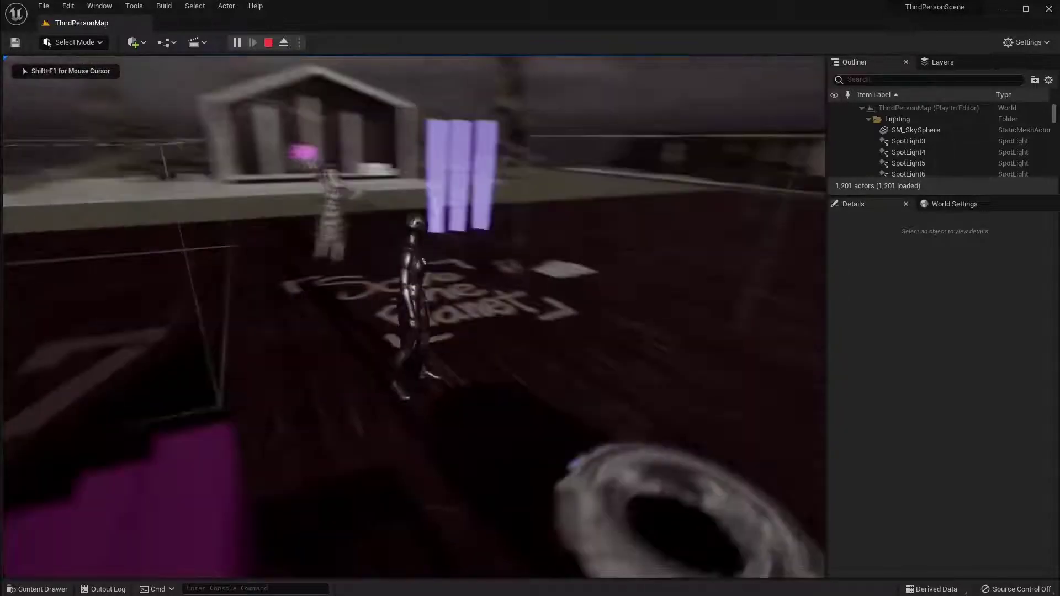
Step: Run the character around the wooden platform in front of the house and stop playing the level
key(w)
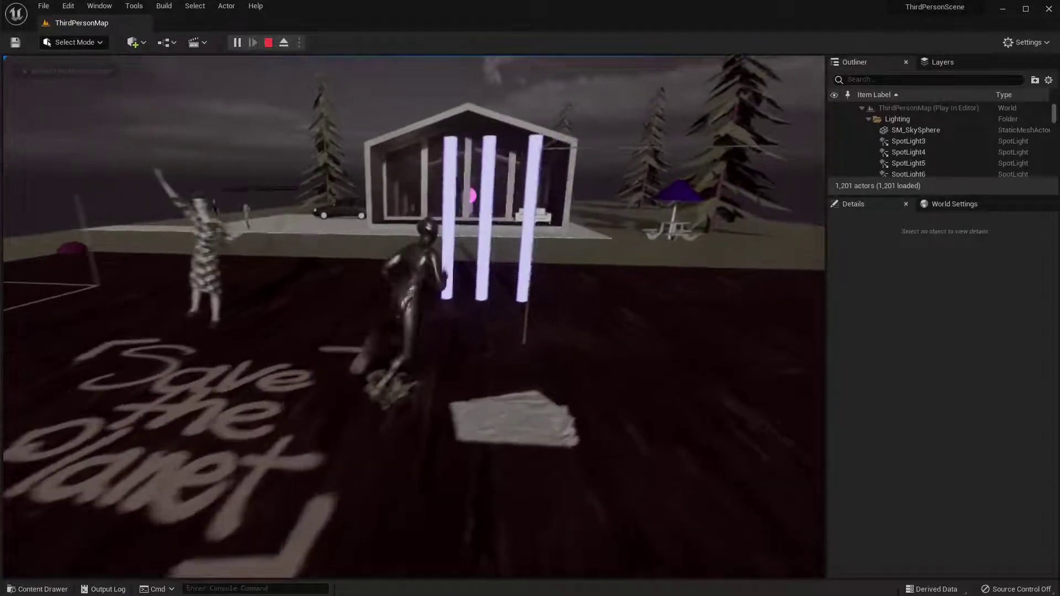
key(w)
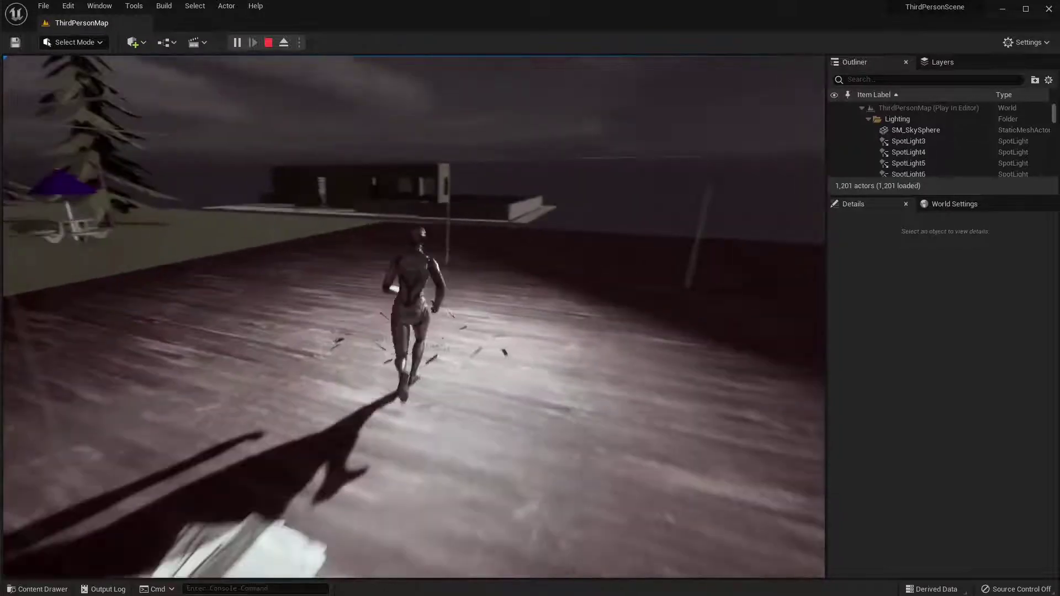
key(w)
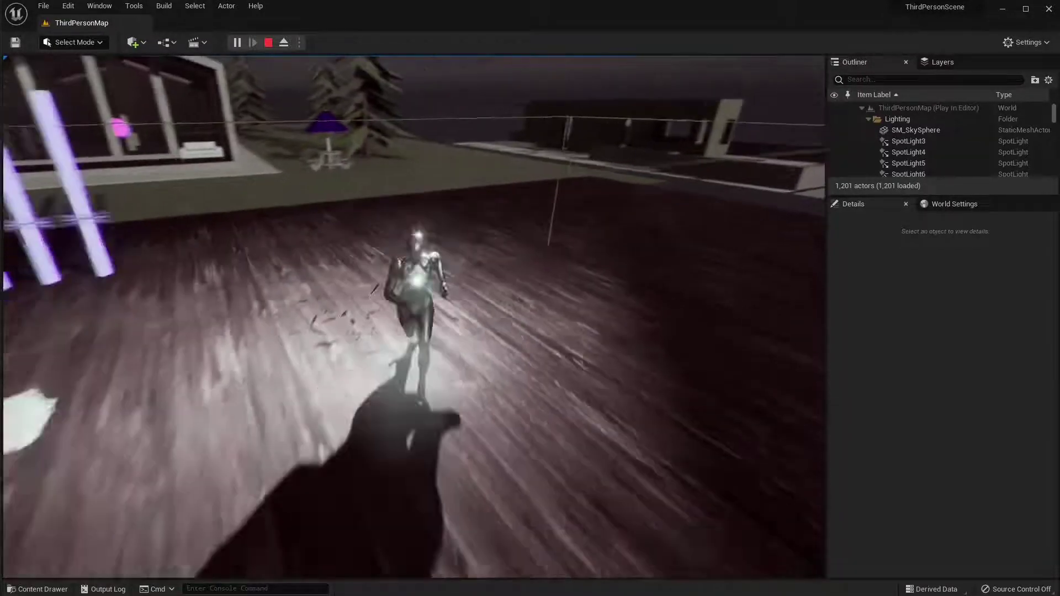
key(w)
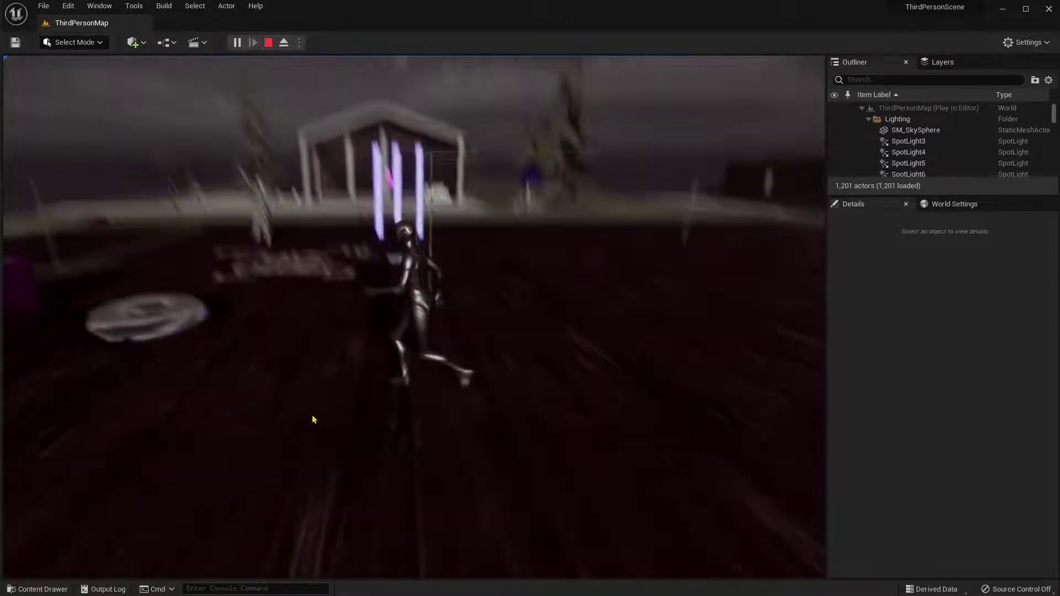
key(Escape)
right_drag(414, 309, 359, 287)
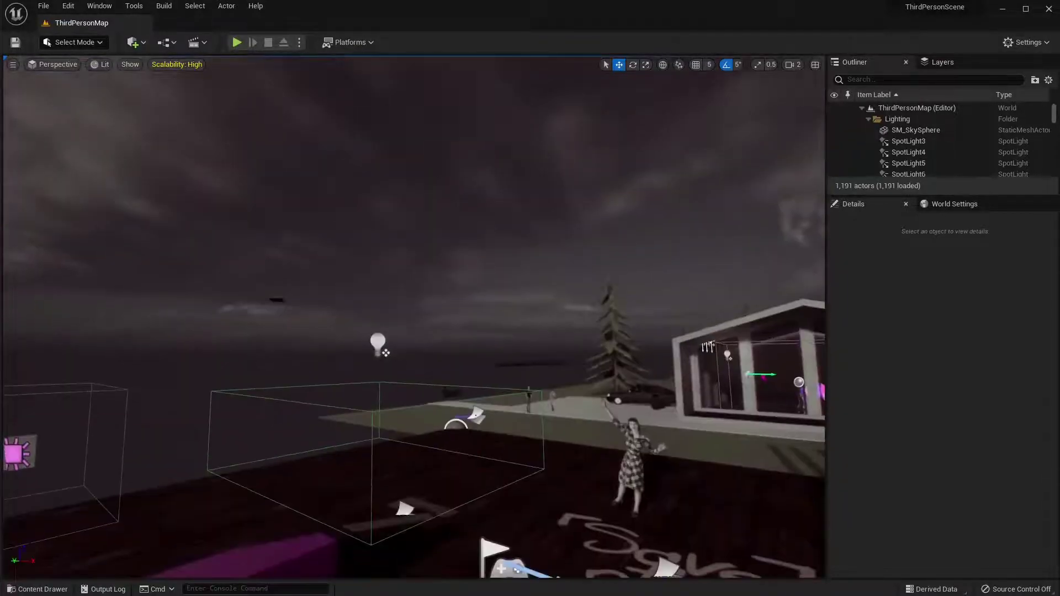
Step: Search the plugins for datasmith, enable Datasmith Twinmotion Importer, check the other Datasmith plugins and close the plugin window without restarting
click(70, 8)
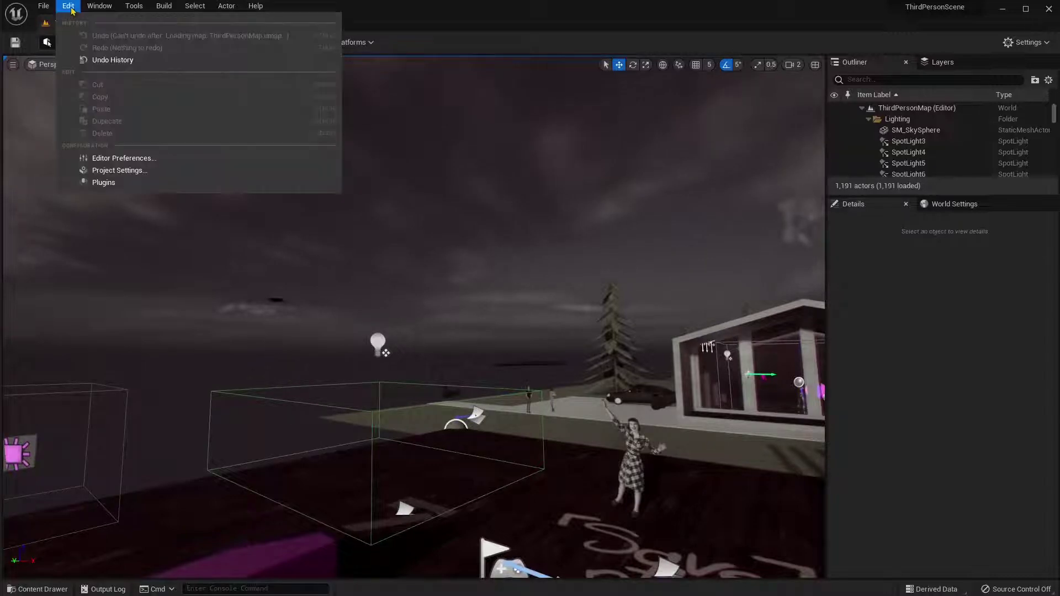
click(94, 182)
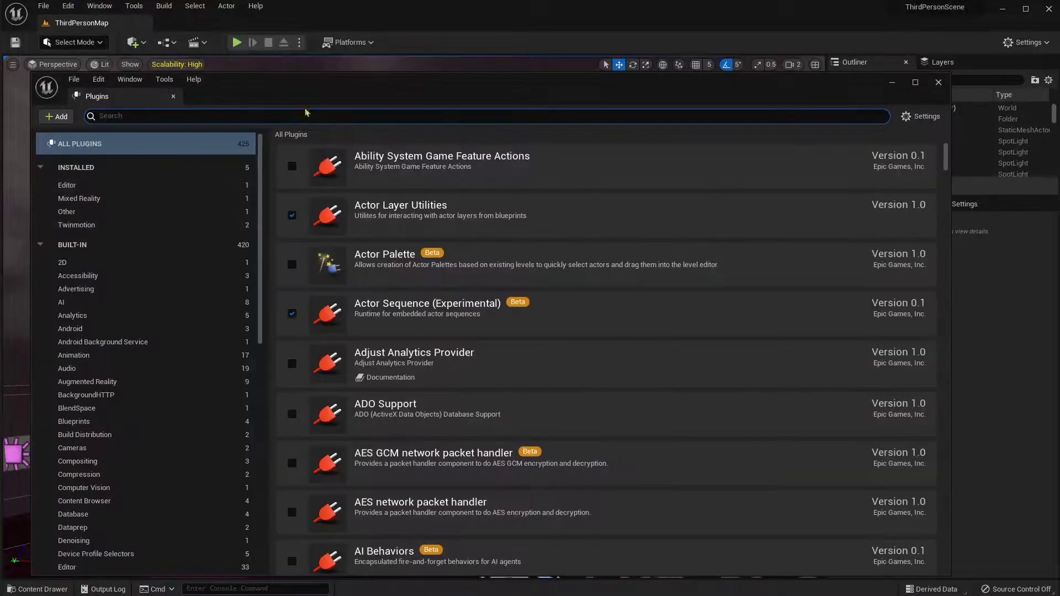
text(datasmith)
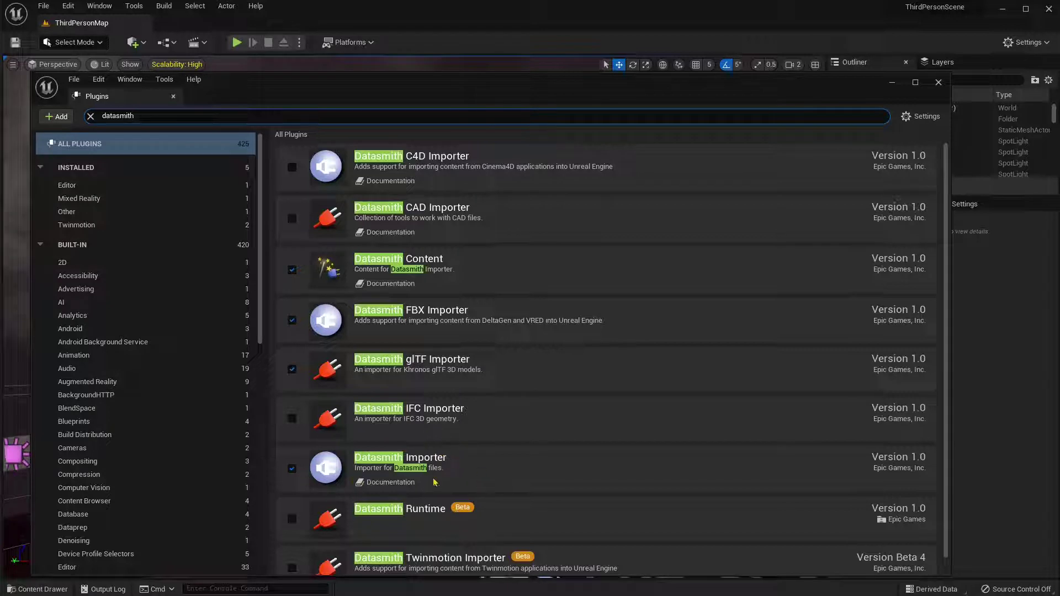
scroll(567, 487, down, 1)
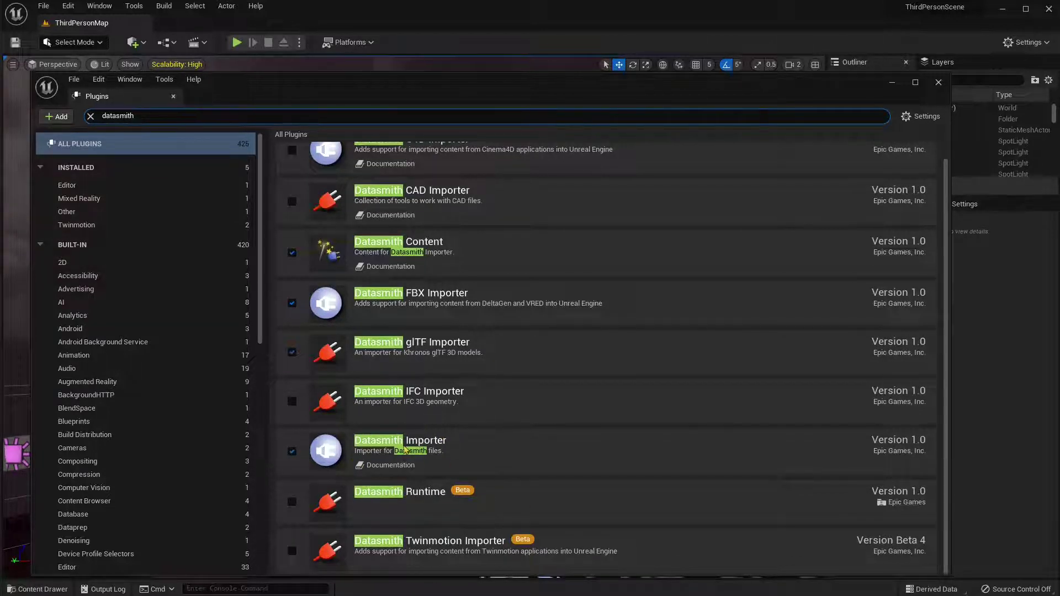
click(292, 554)
click(616, 323)
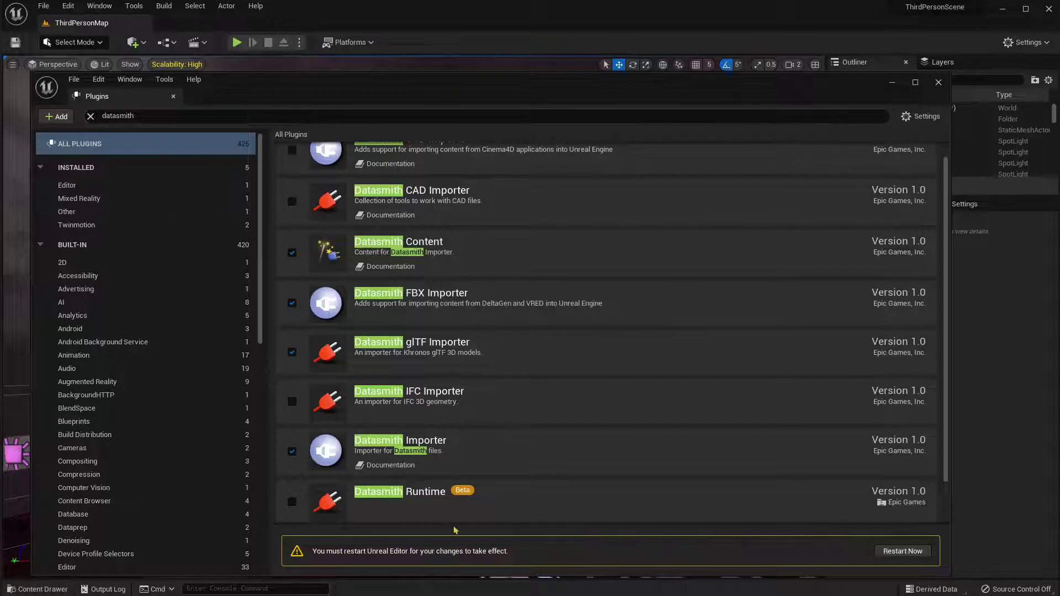
scroll(420, 522, down, 1)
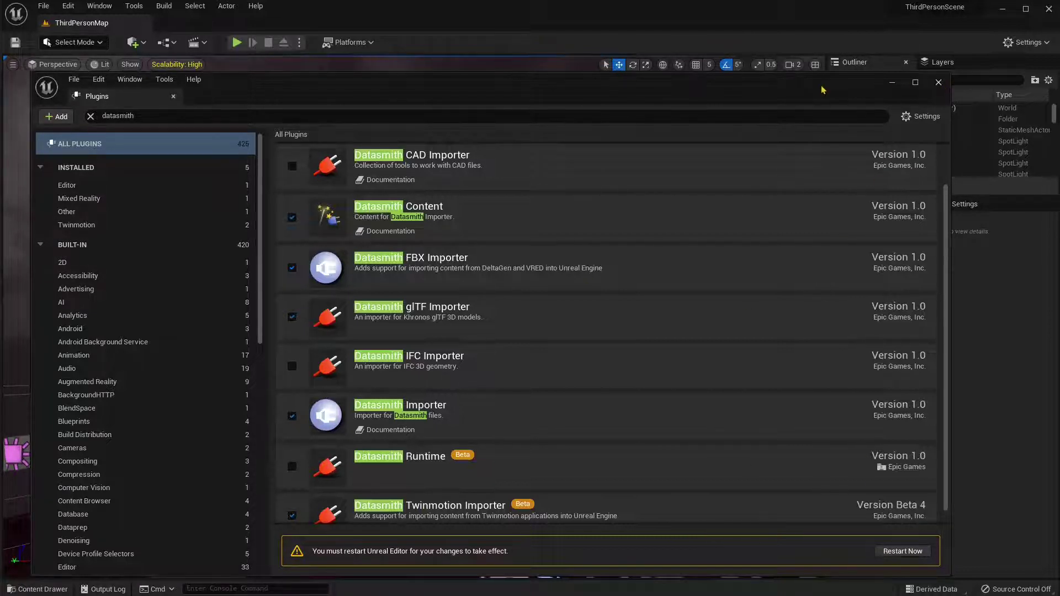
drag(822, 89, 816, 96)
scroll(418, 318, up, 1)
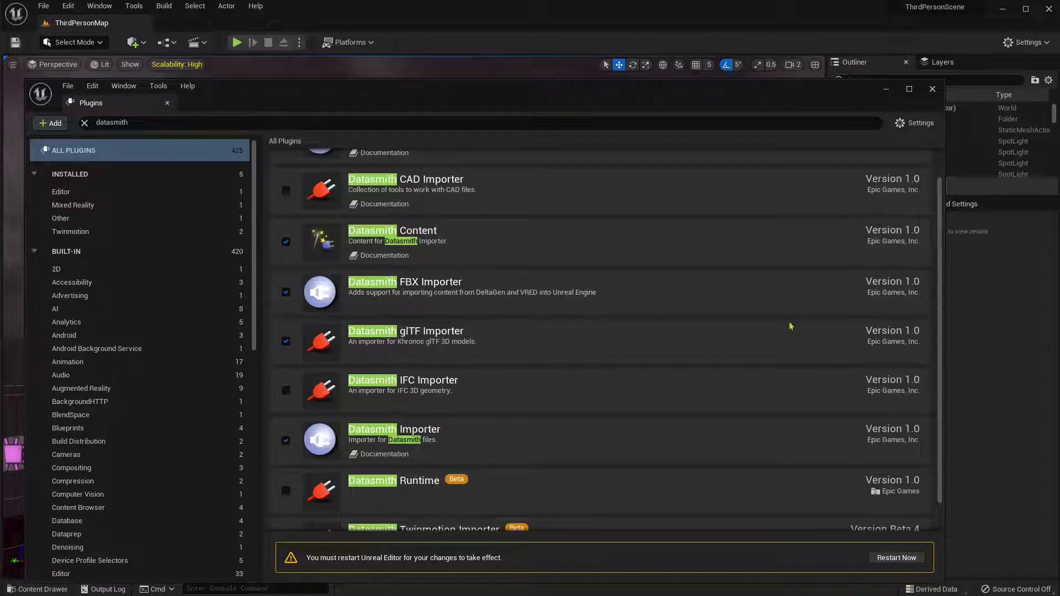
click(933, 89)
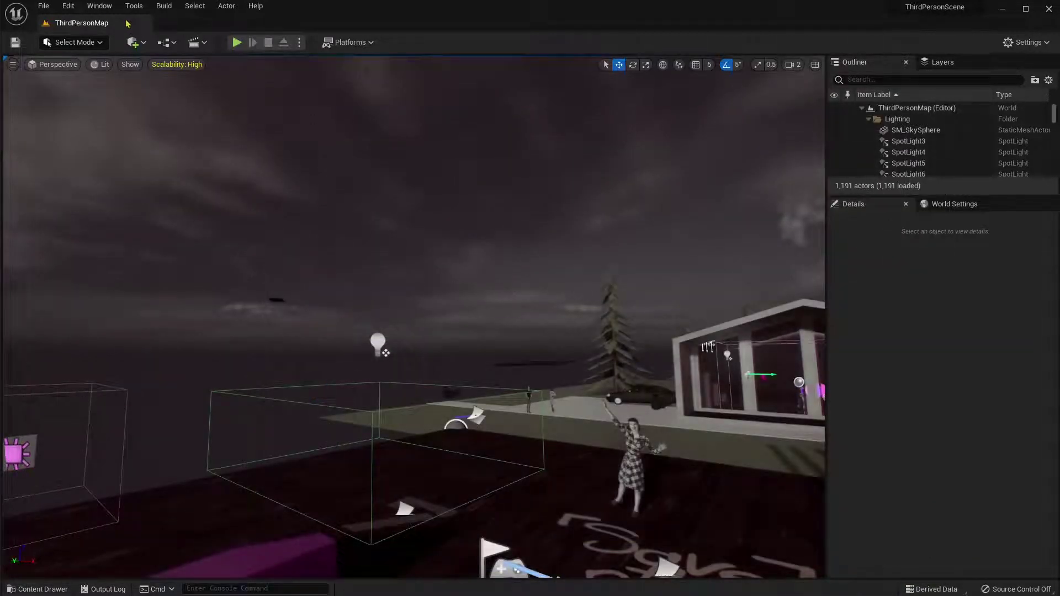
Step: Set the viewport camera speed to 4, filter the Outliner for post and hide PostProcessVolume2
right_drag(199, 145, 237, 149)
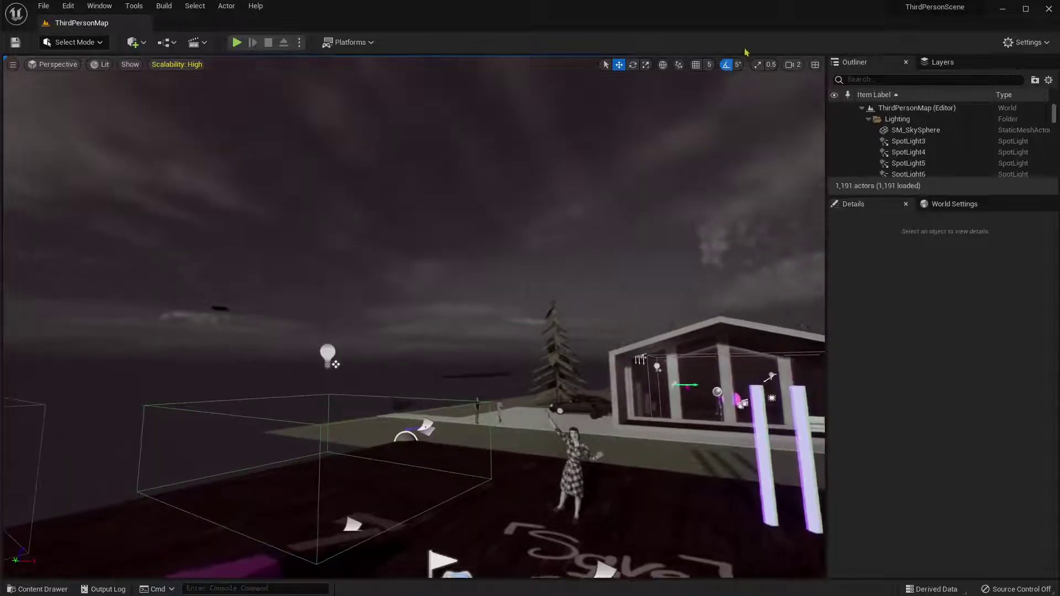
click(793, 64)
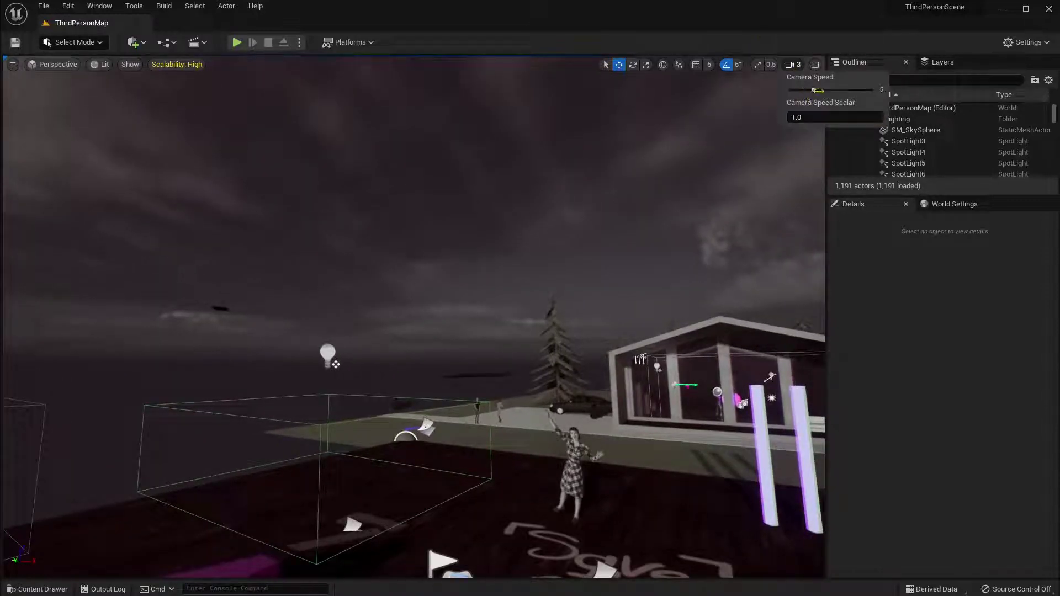
right_drag(509, 287, 525, 317)
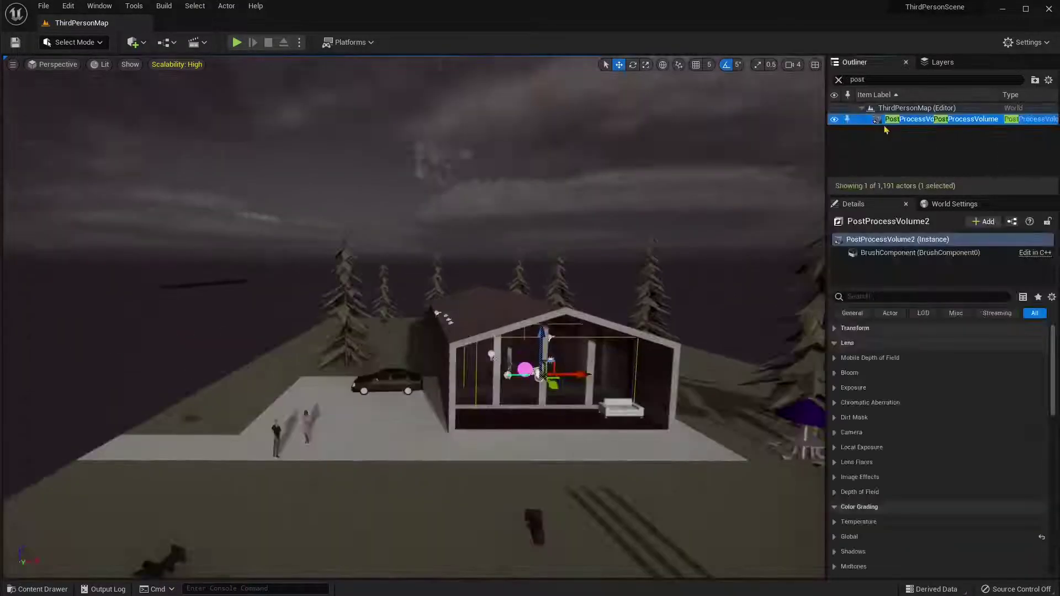
click(834, 120)
right_drag(491, 272, 491, 271)
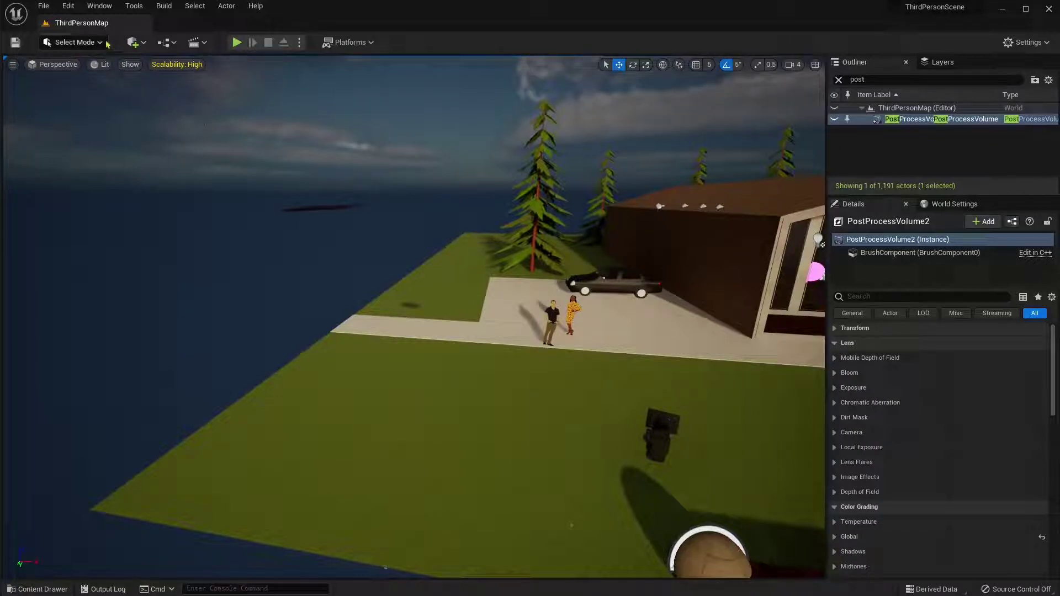
Step: Start a Datasmith file import and open chair-jb-Datasmith.udatasmith from the Export folder inside WORK, LAVORI jbd, 3DSMAX on drive F
click(145, 43)
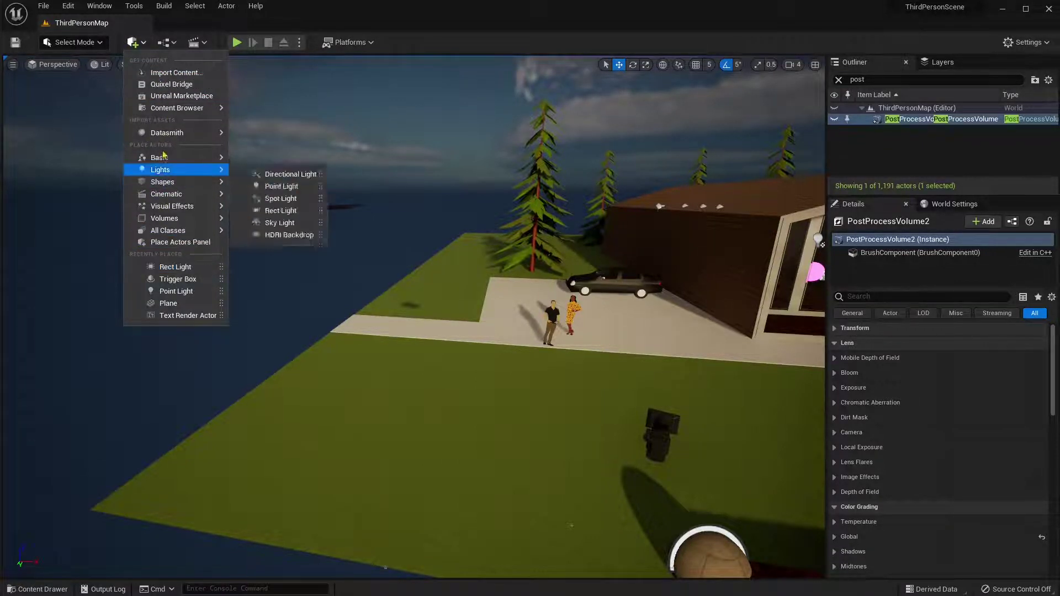
mouse_move(159, 135)
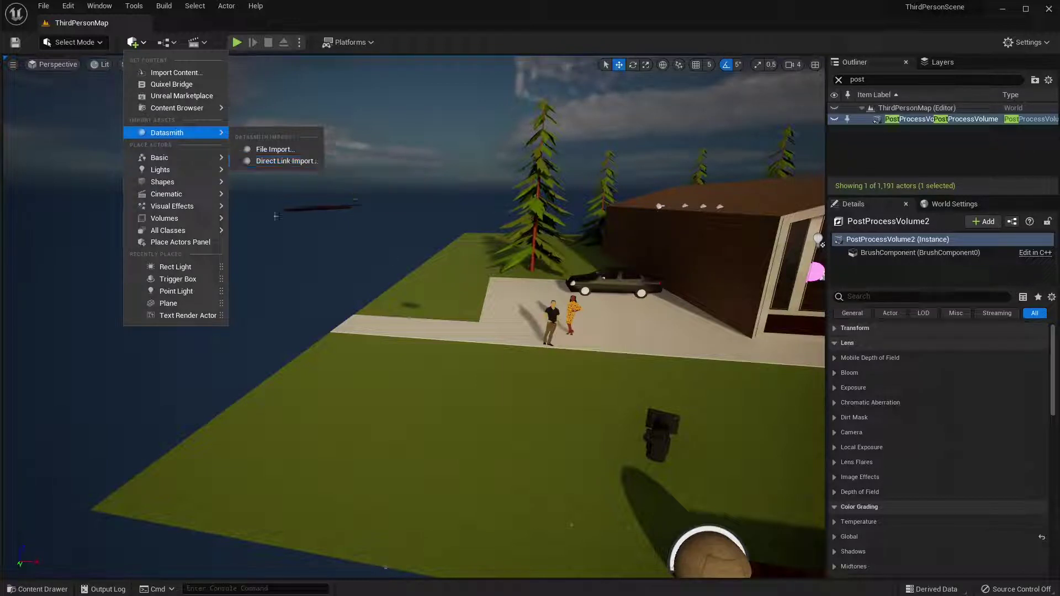
click(272, 150)
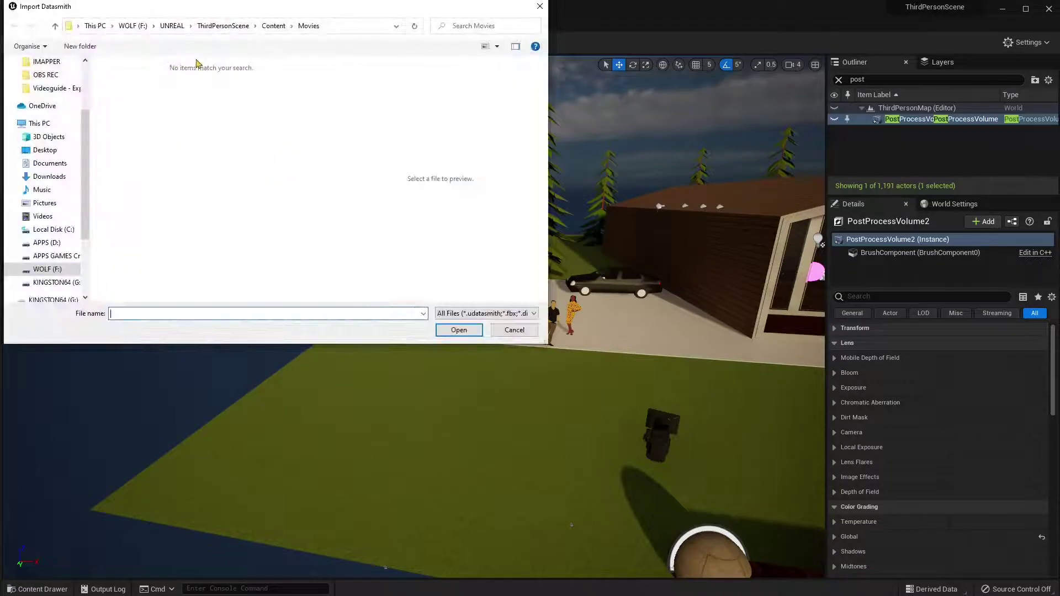
click(141, 27)
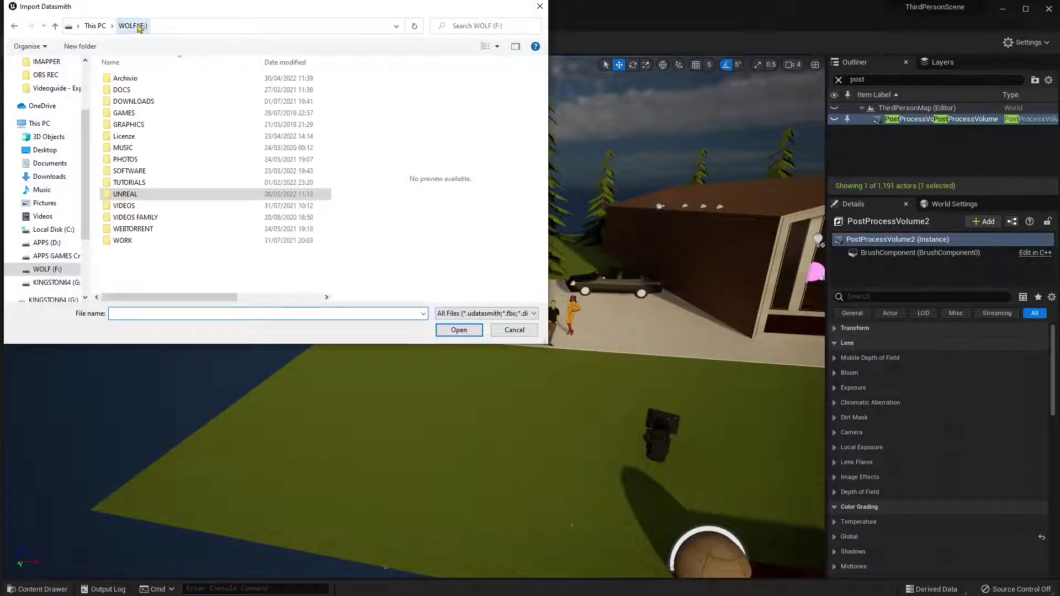
double_click(121, 237)
double_click(128, 102)
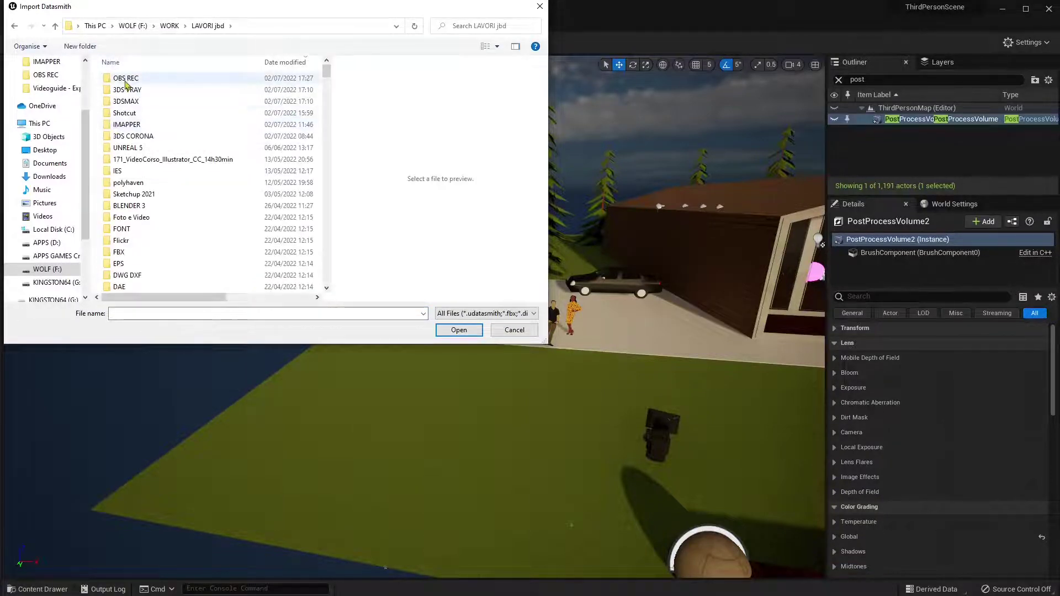
double_click(132, 102)
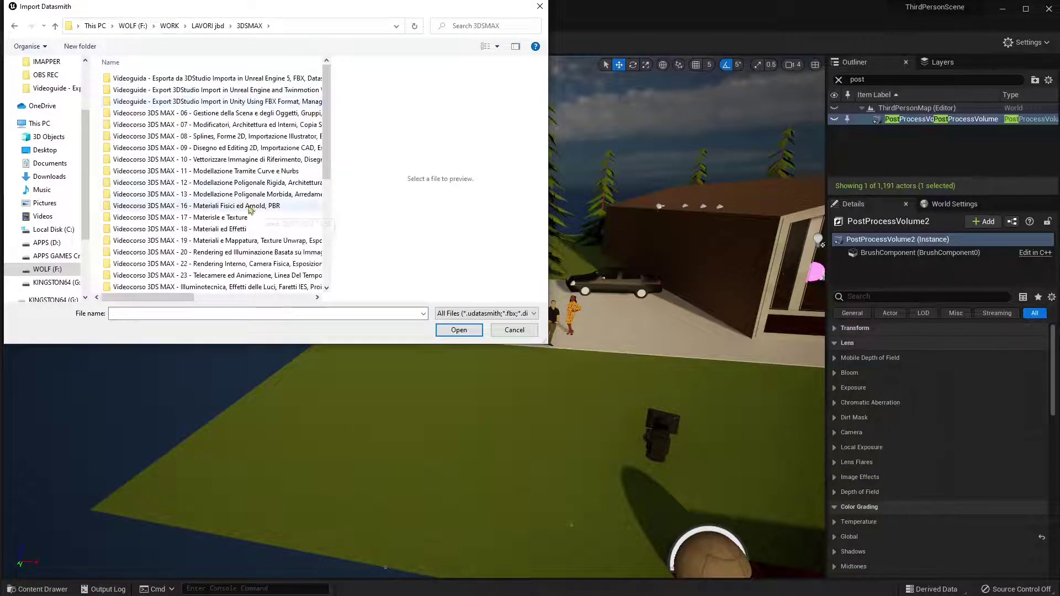
drag(546, 341, 611, 423)
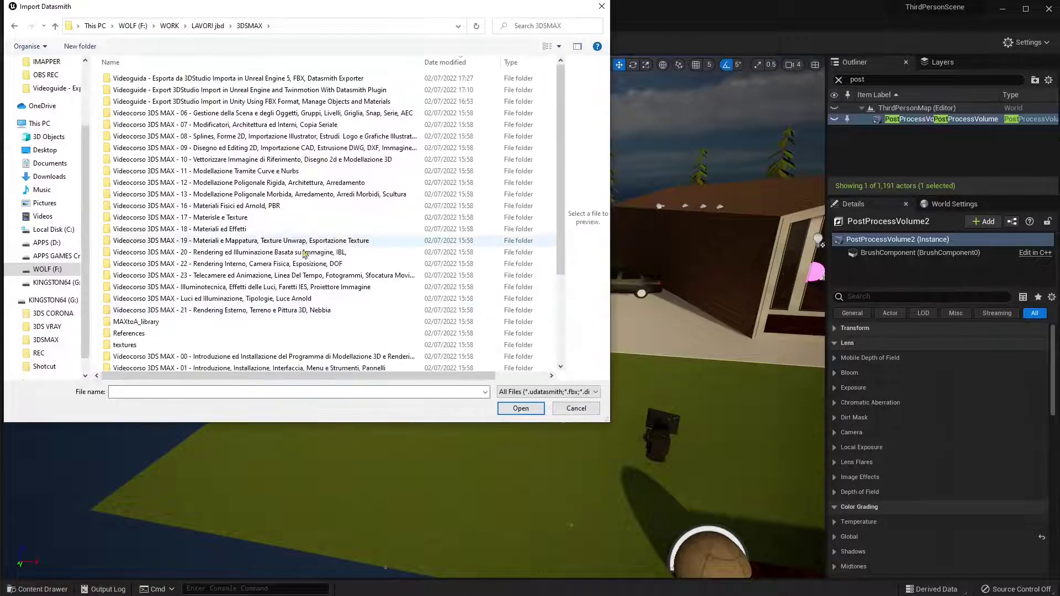
scroll(353, 287, down, 3)
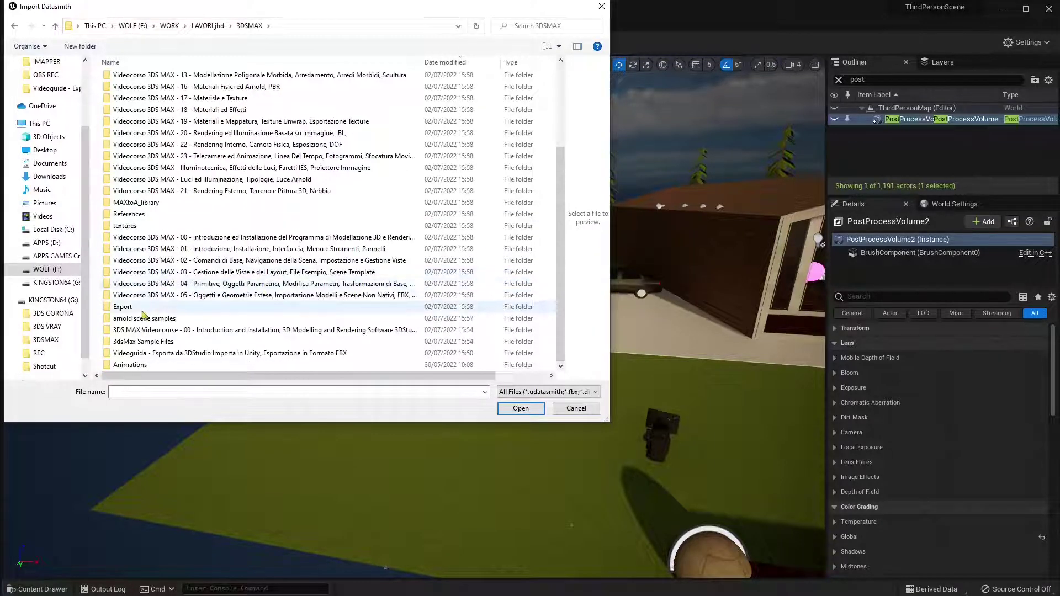
double_click(160, 307)
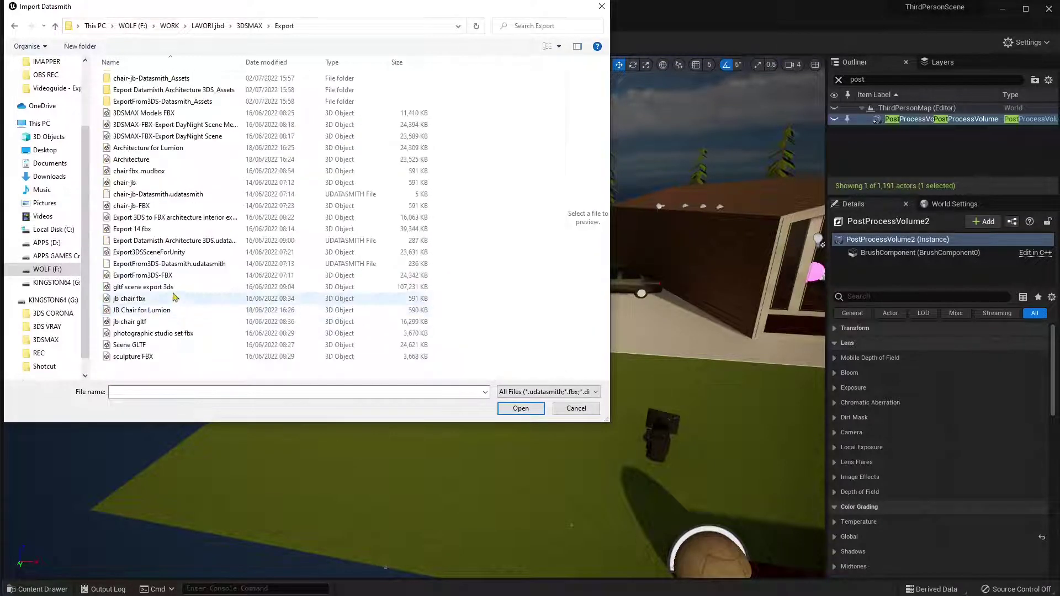
click(160, 194)
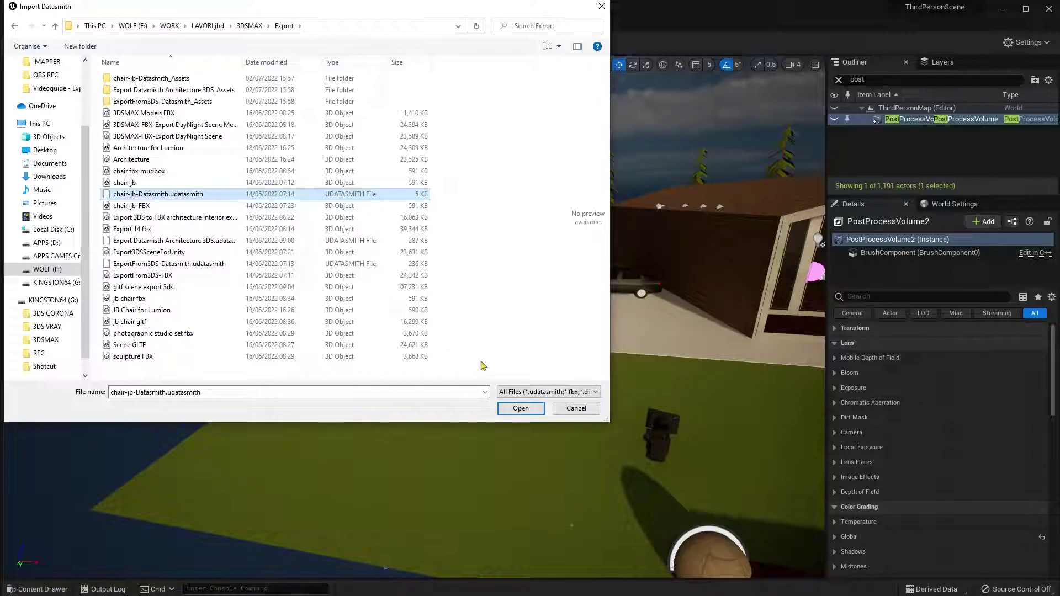
click(519, 410)
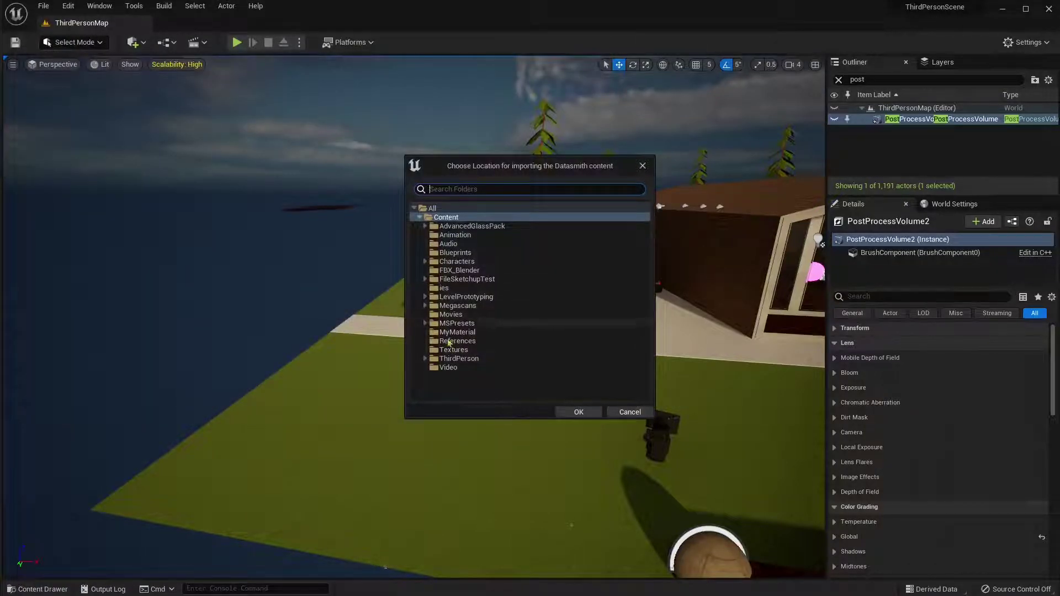
Step: Create a 3DStoUnreal folder in Content and import the chair there with geometry, materials and textures, lights, cameras and animations
right_click(443, 385)
click(479, 393)
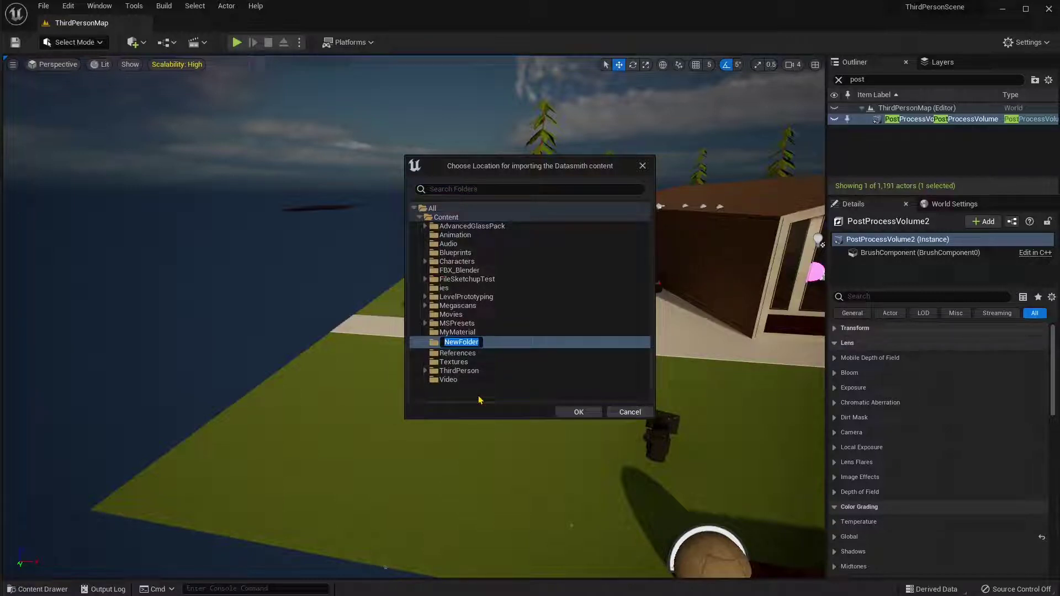
text(3DStoUnreal)
click(579, 412)
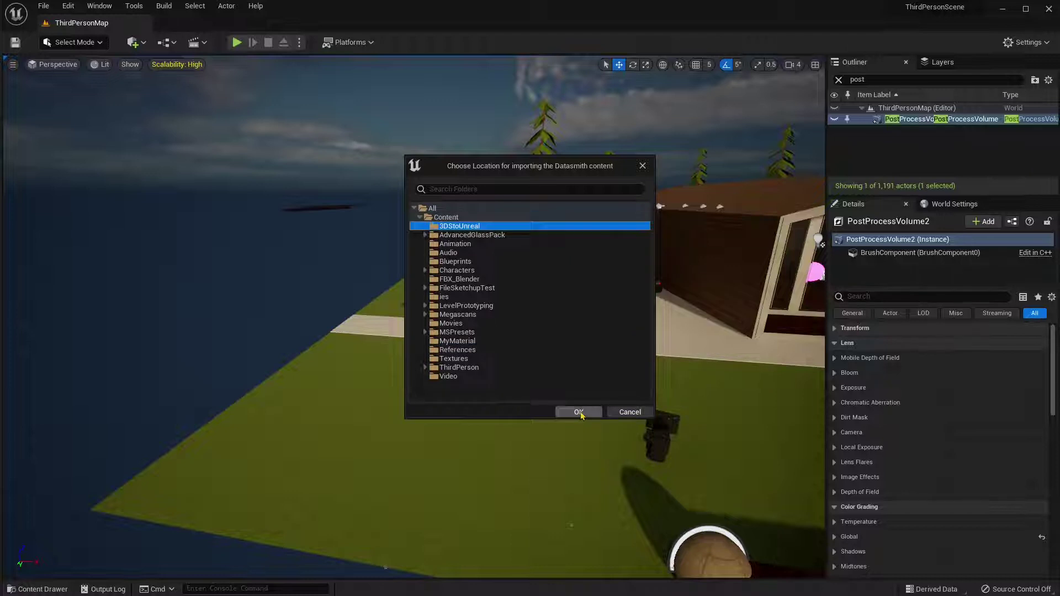
click(580, 413)
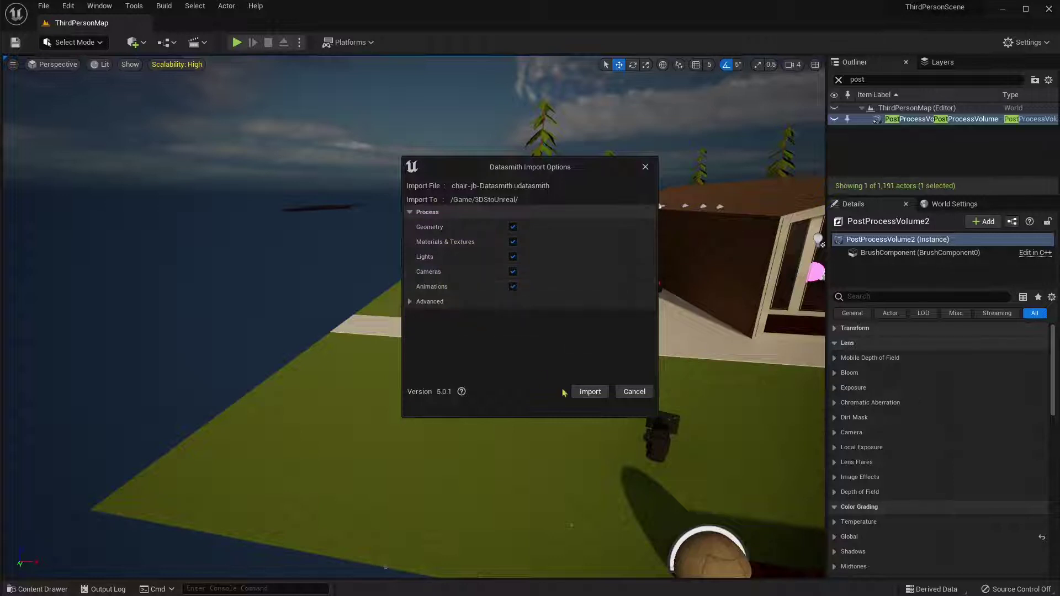
click(590, 392)
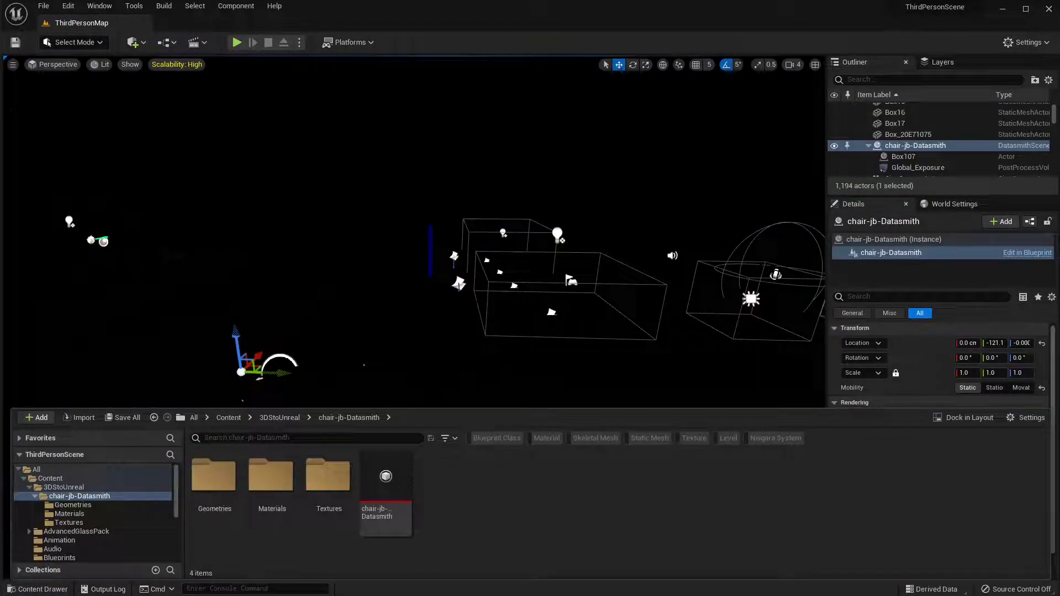
Step: Select the imported chair-jb-Datasmith scene actor in the Outliner and hide it with its children
double_click(902, 146)
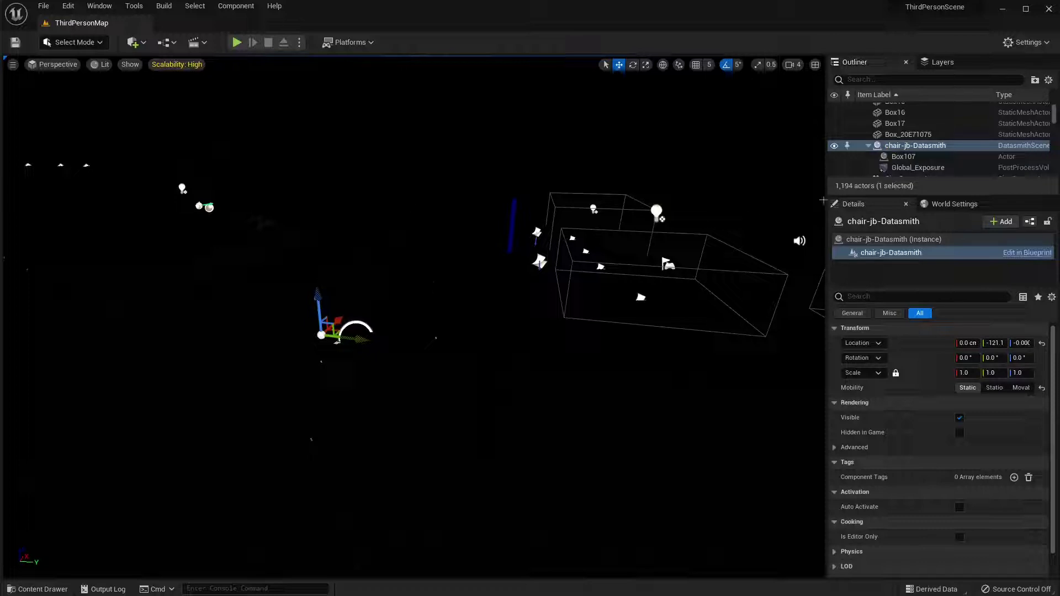
right_click(896, 153)
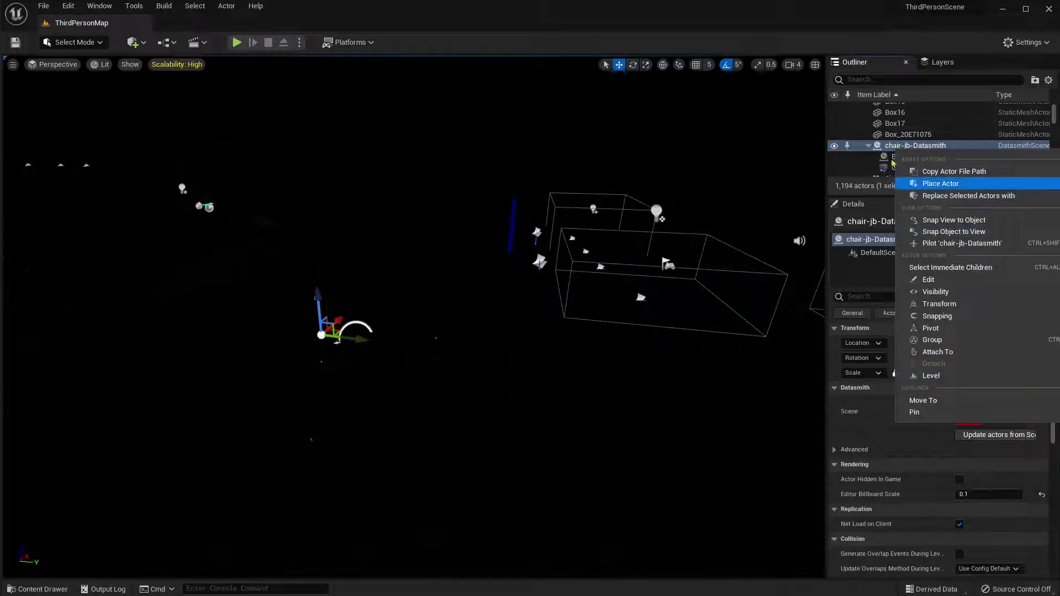
click(847, 148)
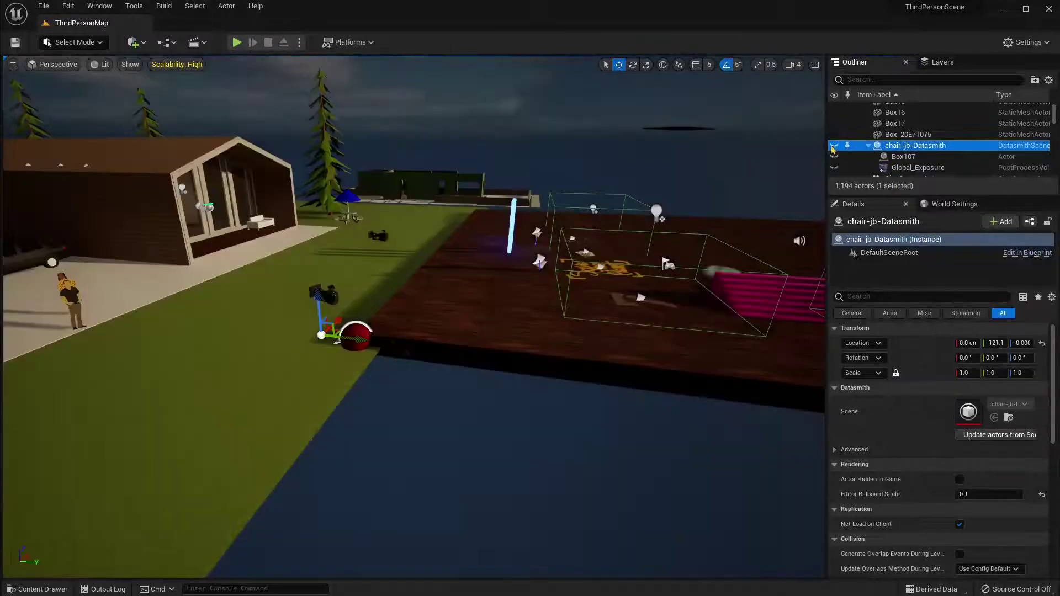
Step: Toggle the visibility of the chair-jb-Datasmith scene actor repeatedly to compare the viewport lighting with and without it
click(834, 147)
click(834, 147)
click(834, 147)
click(834, 146)
click(834, 147)
click(834, 147)
click(834, 147)
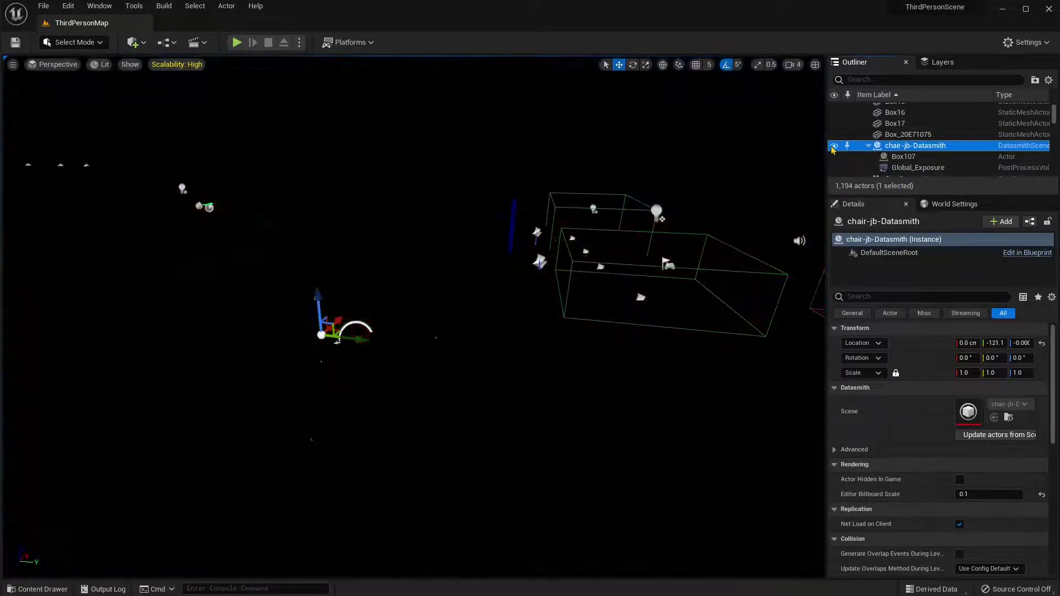
click(834, 147)
scroll(907, 156, down, 1)
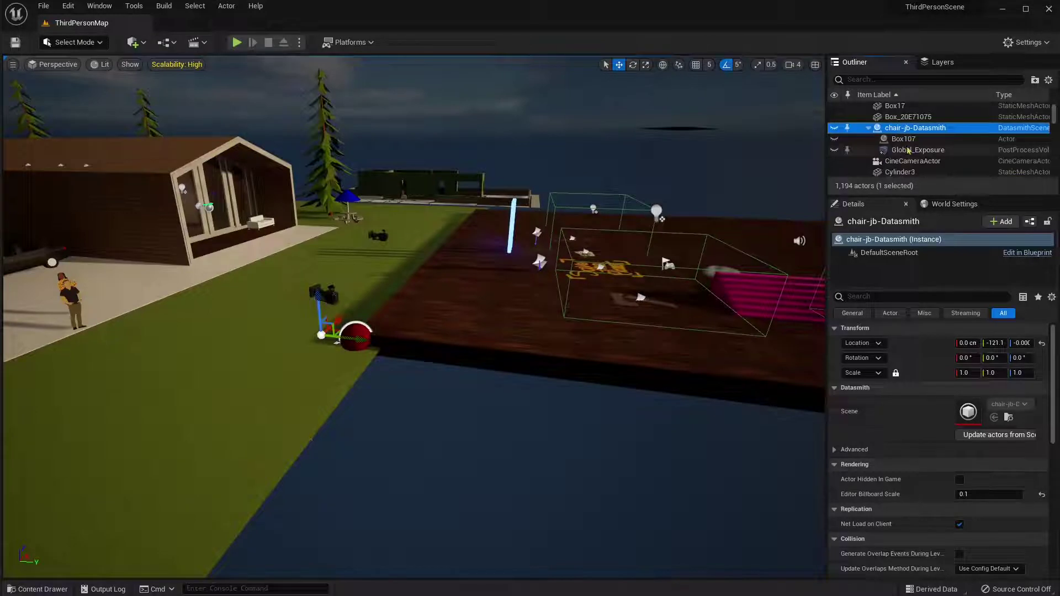
Step: Show the imported chair again while keeping its Global_Exposure post-process volume hidden
click(902, 151)
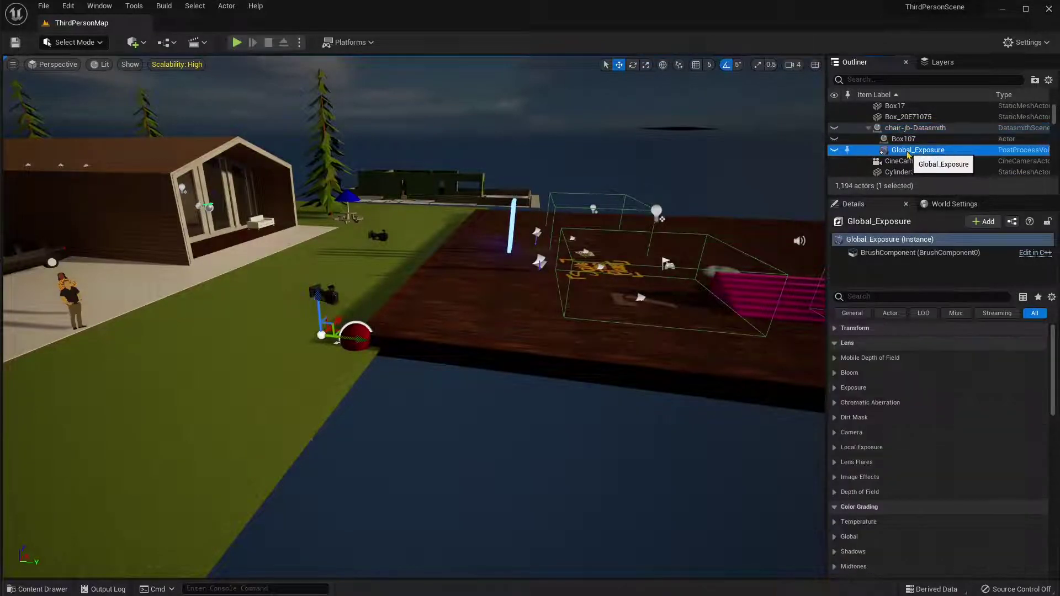
right_click(908, 153)
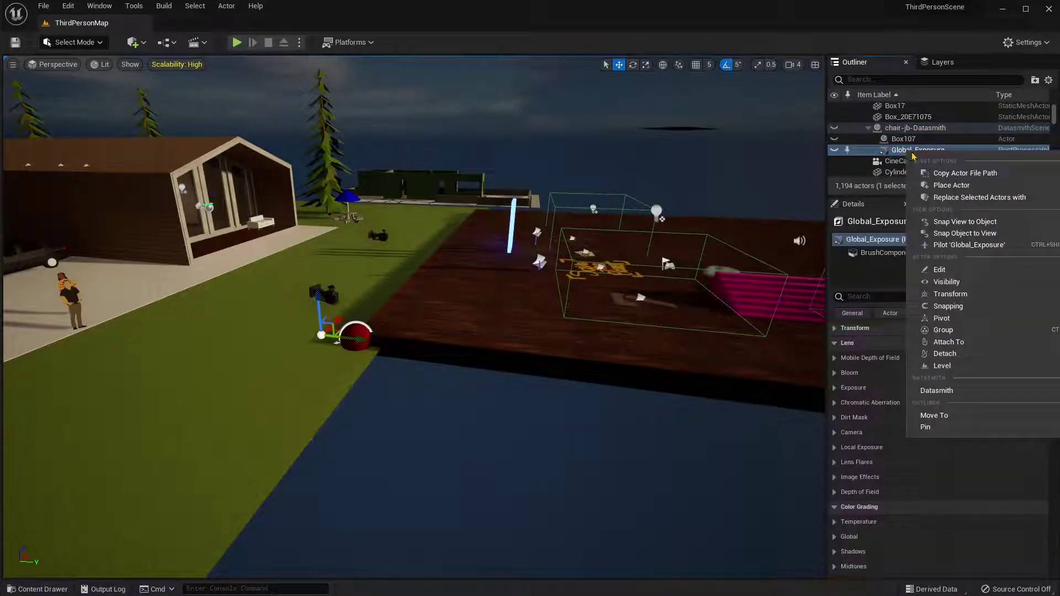
click(836, 150)
click(836, 149)
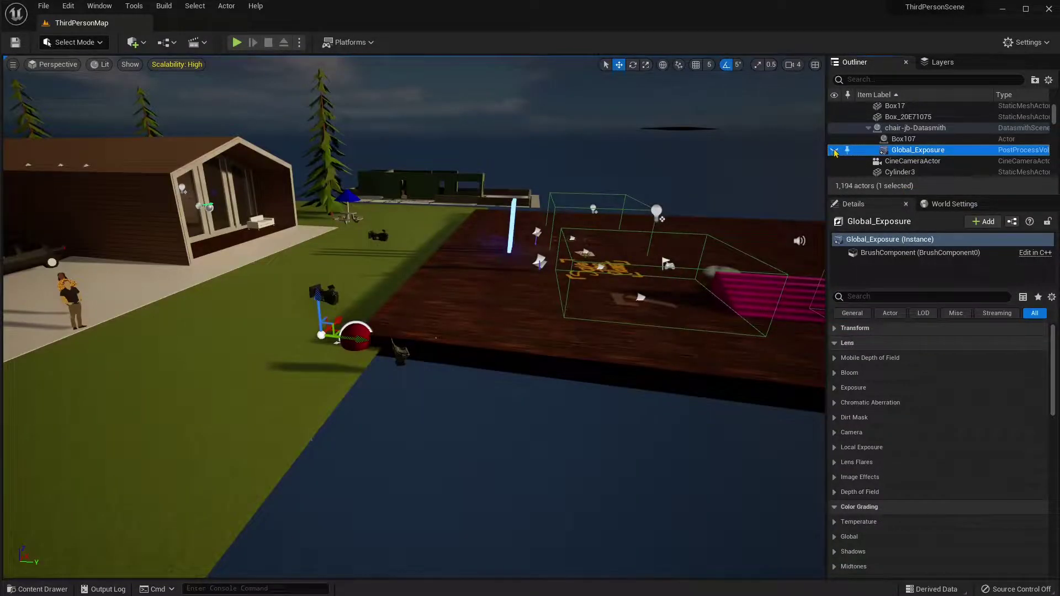
click(835, 151)
click(836, 151)
Step: Move the Global_Exposure volume off the lawn over the water, toggle its visibility to check the lighting, and leave it hidden
right_drag(415, 314, 354, 295)
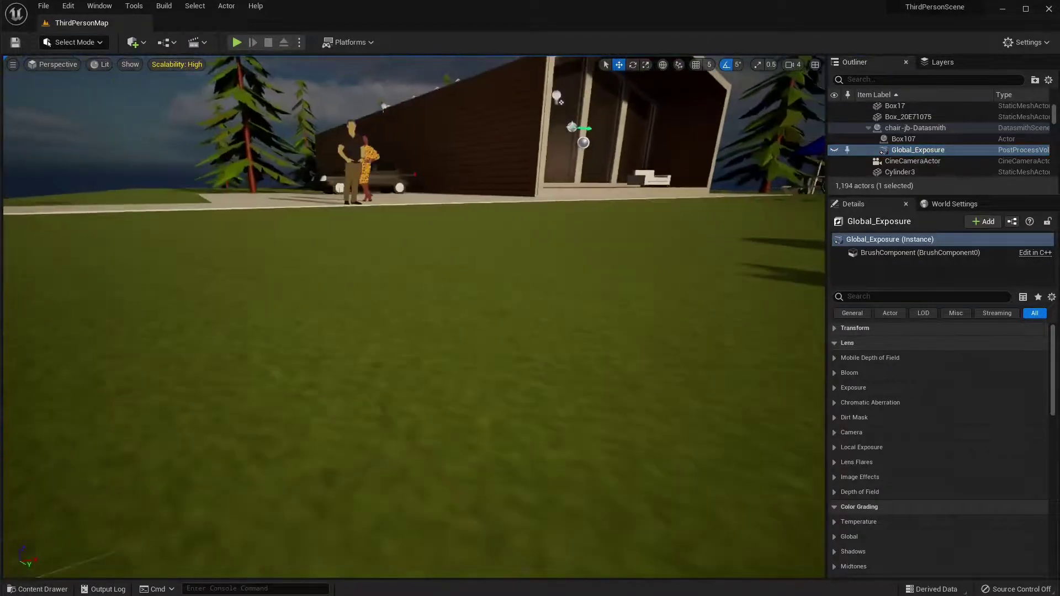
key(f)
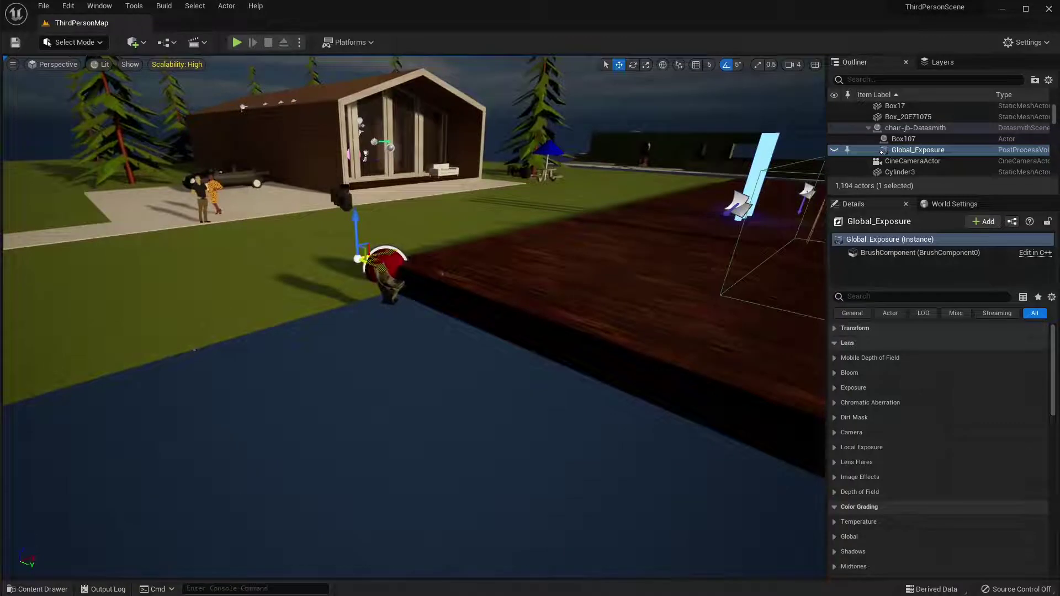
drag(374, 263, 254, 417)
key(f)
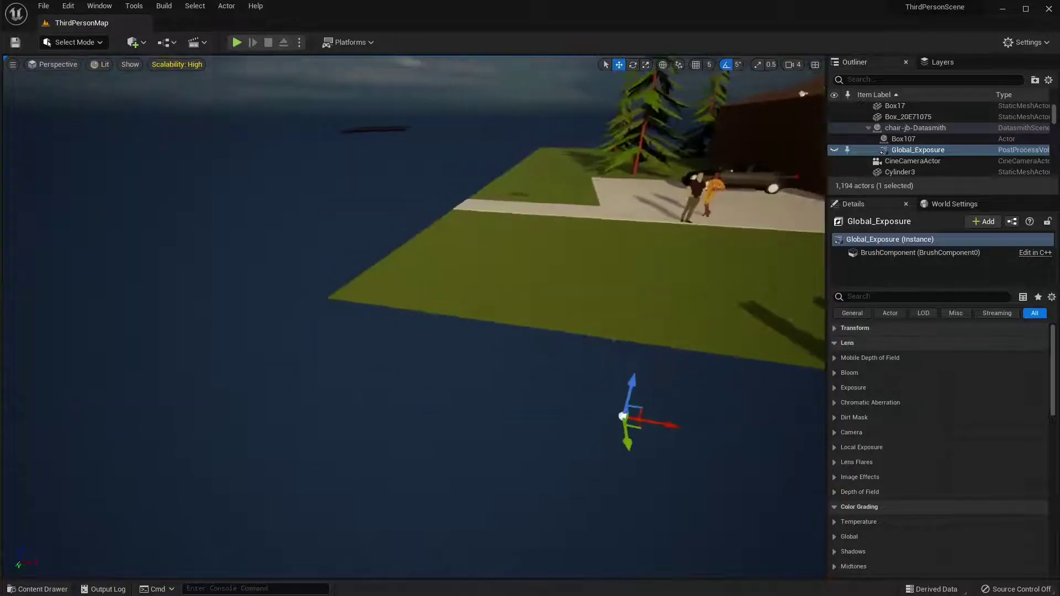
click(835, 150)
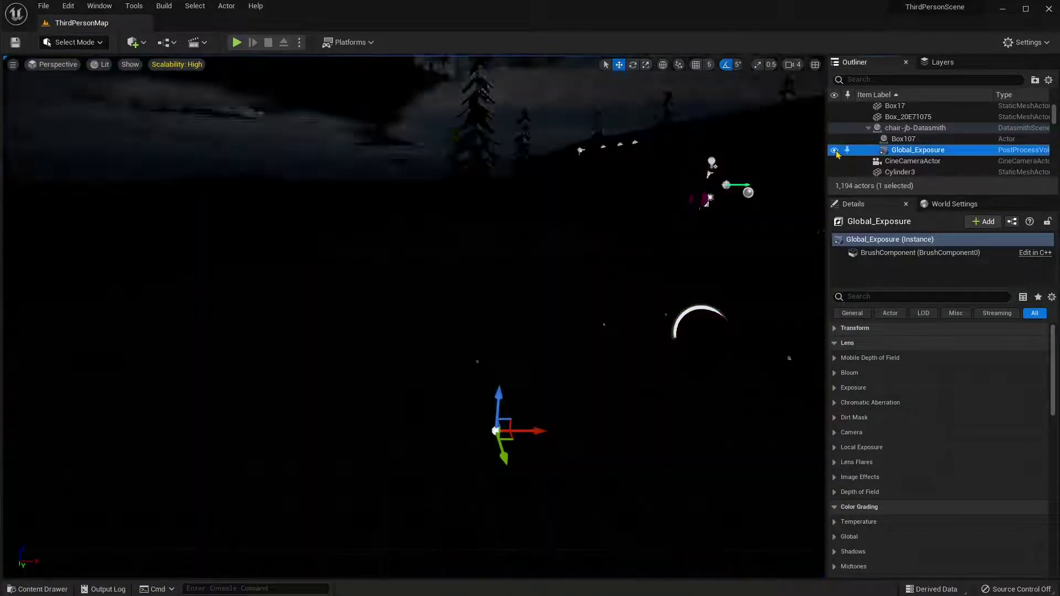
click(835, 150)
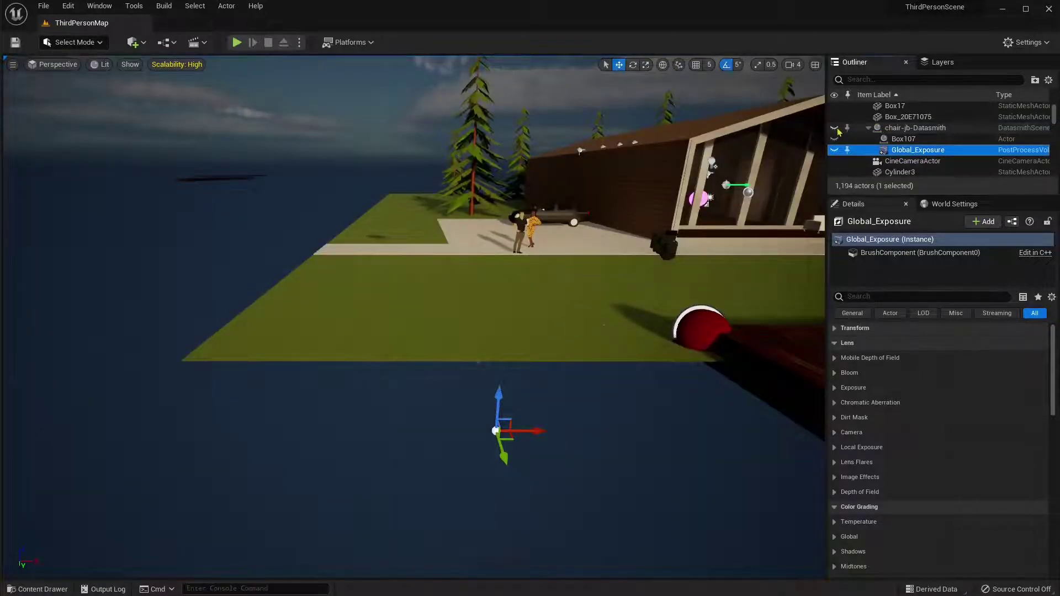
click(835, 150)
click(835, 150)
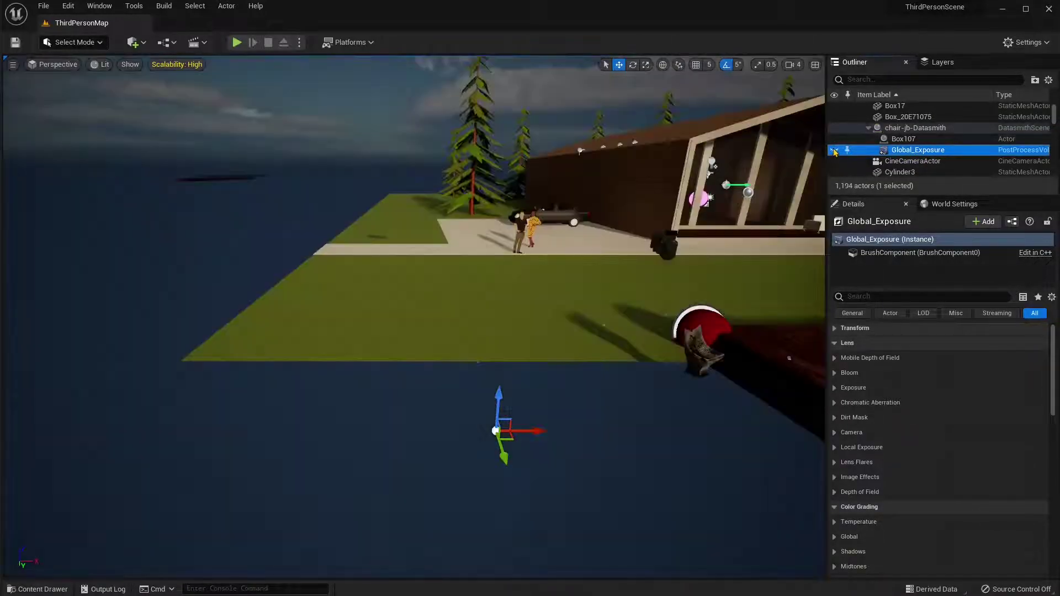
Step: Delete the chair-jb-Datasmith parent scene actor from the level
right_drag(560, 309, 630, 334)
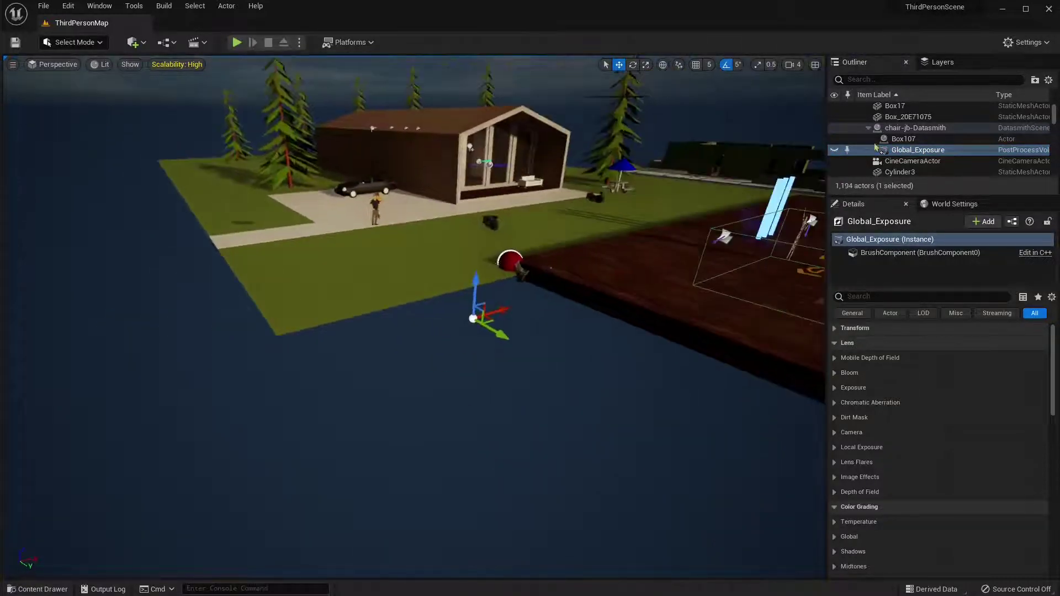
right_click(885, 129)
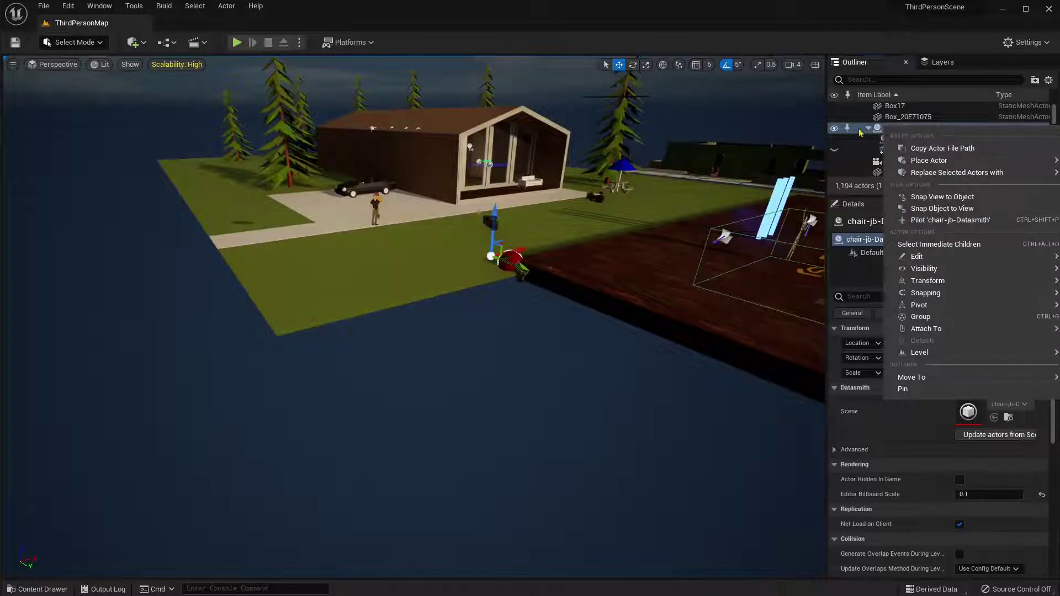
key(Escape)
key(Delete)
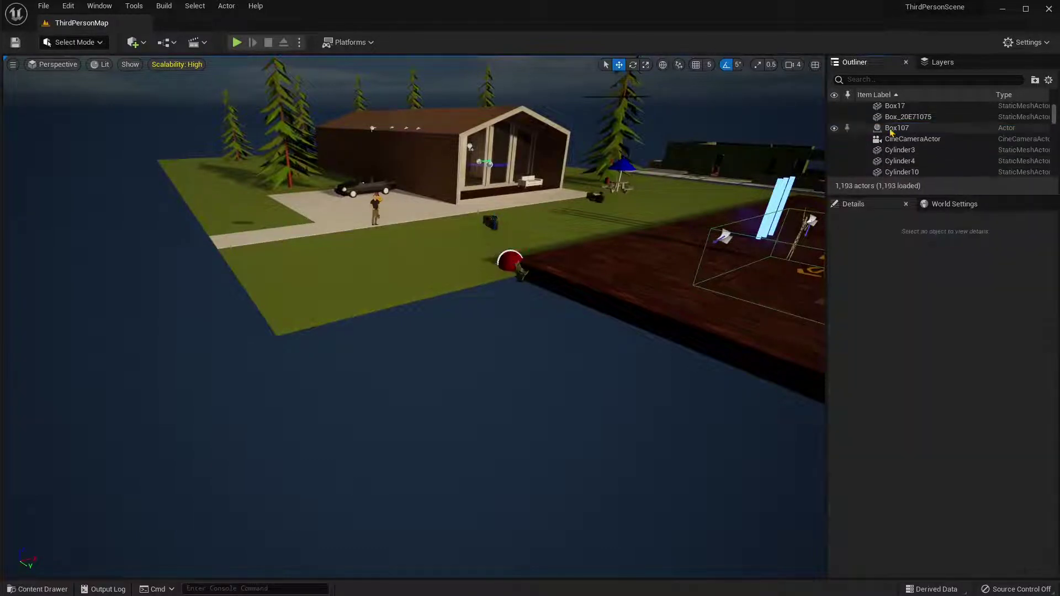
Step: Place the Box107 mesh from the chair-jb-Datasmith Geometries folder onto the lawn
click(39, 589)
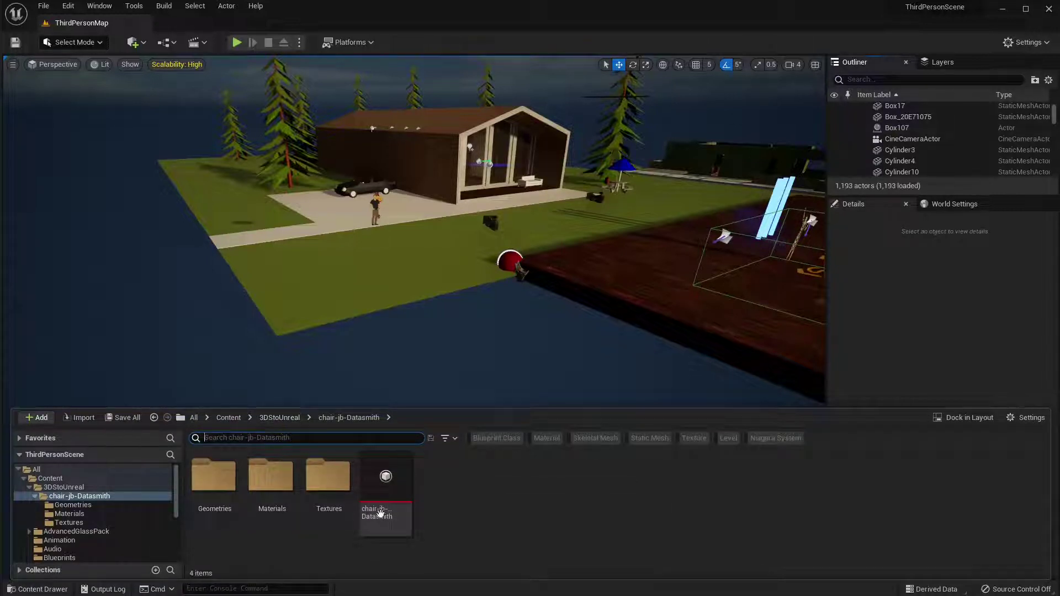
mouse_move(380, 473)
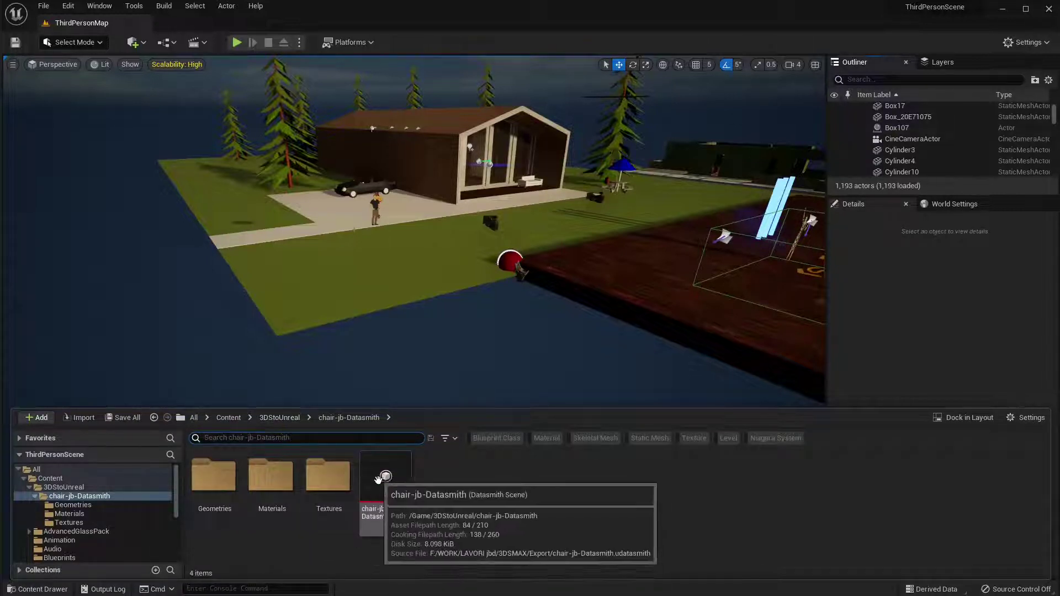
double_click(234, 491)
click(218, 485)
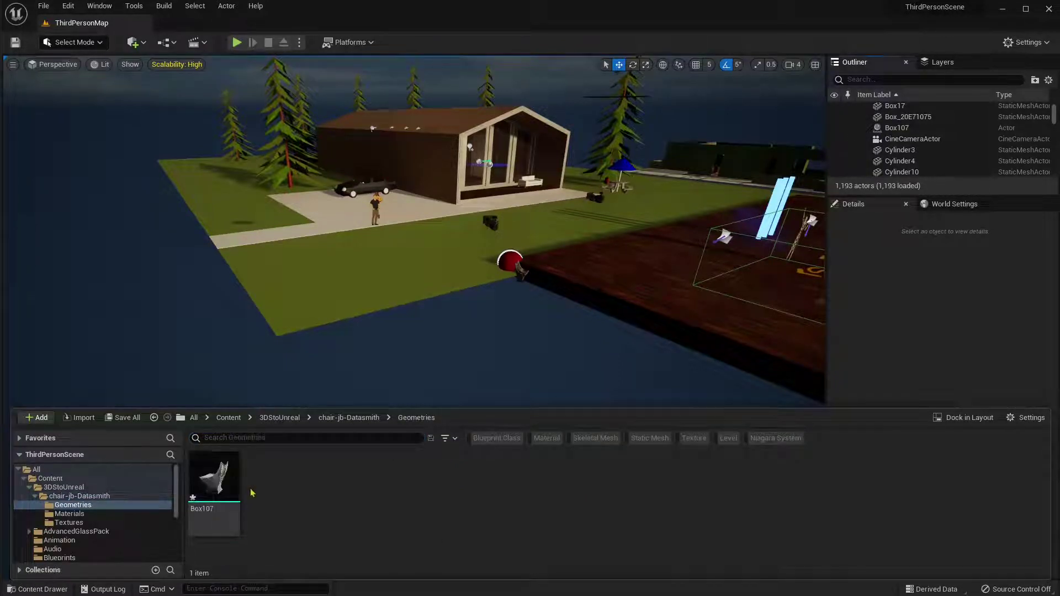
drag(344, 317, 463, 274)
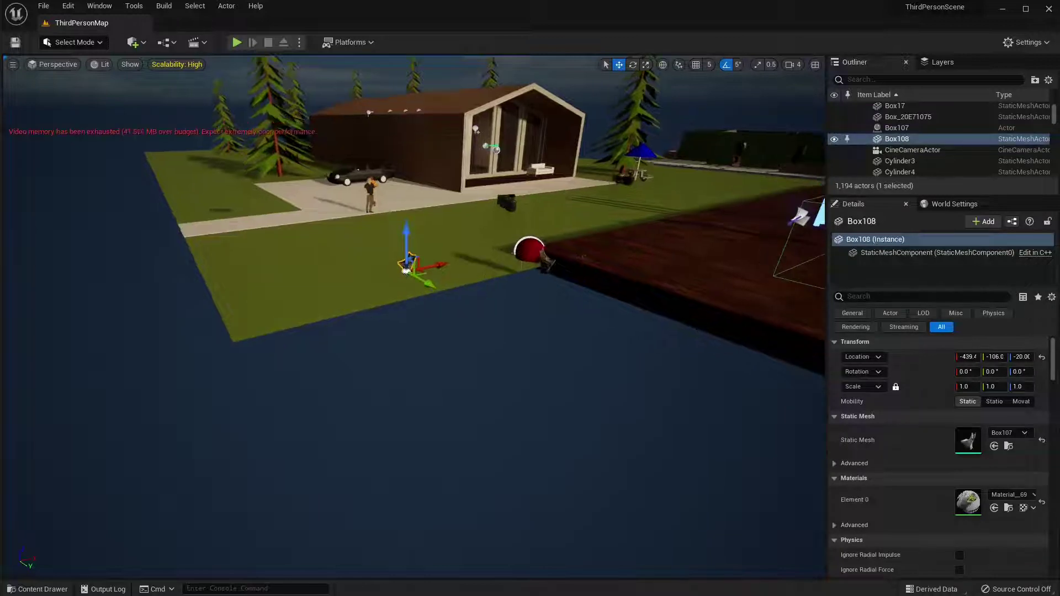
Step: Move the originally imported Box107 chair away from the deck, lower it to the grass and shift it farther across the lawn
click(558, 278)
drag(609, 251, 438, 250)
scroll(378, 215, up, 5)
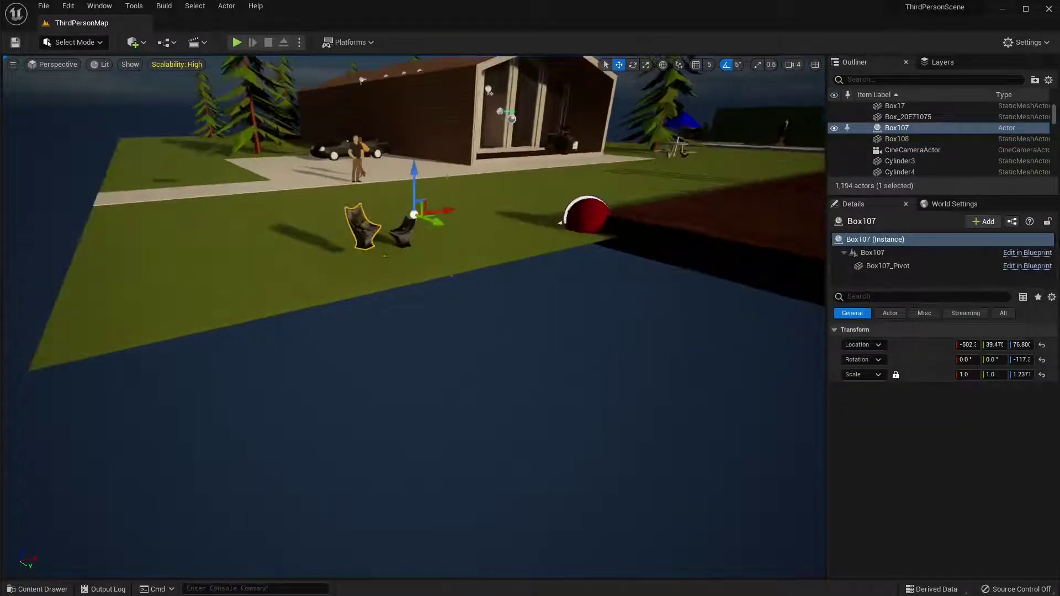
mouse_move(378, 216)
right_down()
mouse_move(348, 149)
mouse_move(348, 221)
mouse_move(381, 246)
mouse_move(381, 204)
right_up()
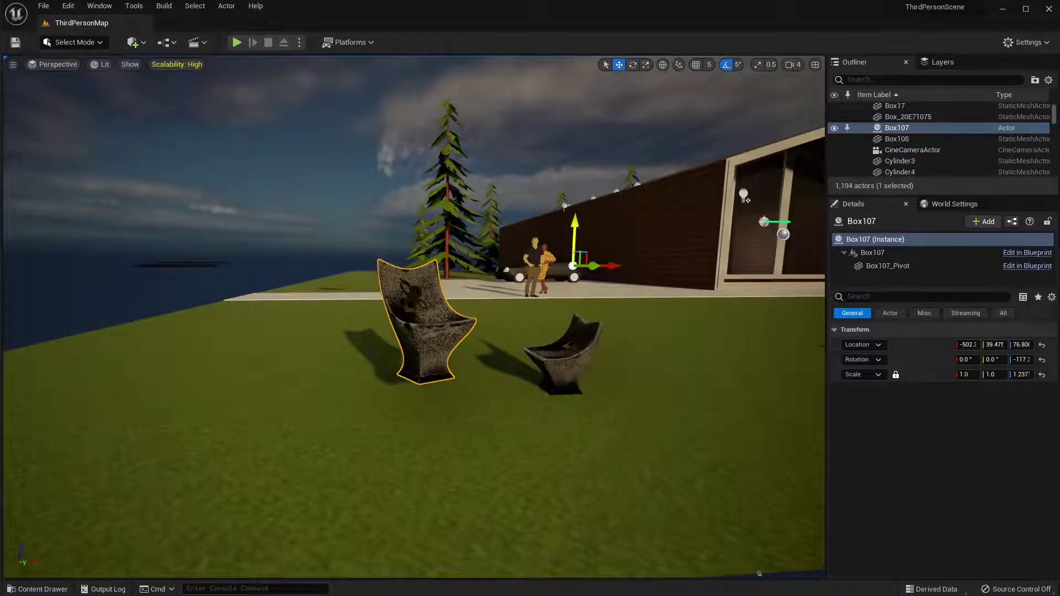
drag(576, 231, 558, 300)
drag(595, 331, 505, 330)
Step: Select the second chair, Box108, shift it slightly sideways and delete it from the level
click(588, 359)
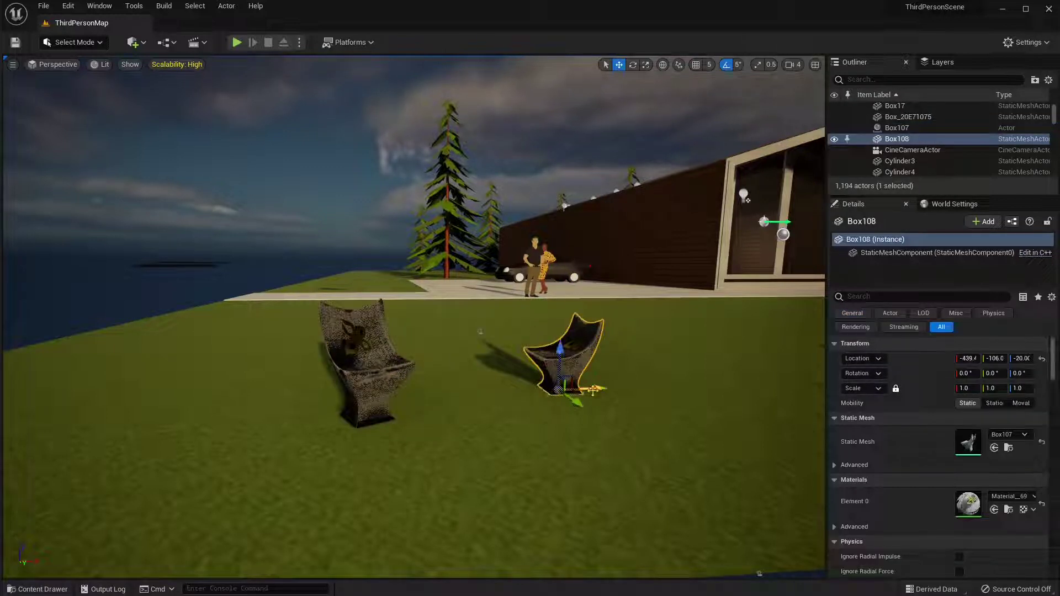
drag(593, 391, 625, 388)
key(Delete)
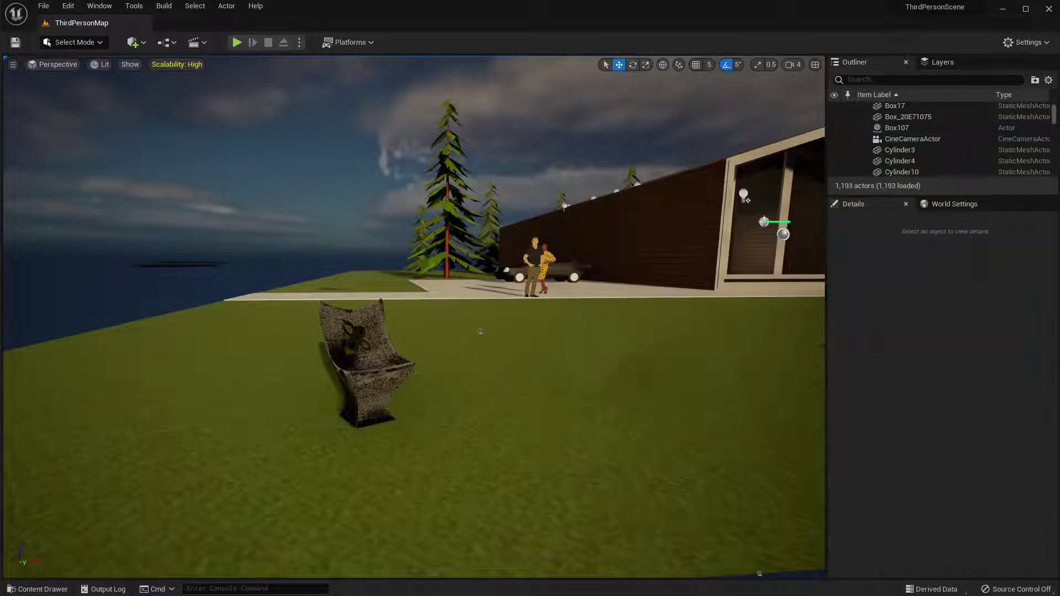
Step: Pull a pgjiels0 sphere away from the deck's corner, then delete both pgjiels0 spheres and the pgjirbp0 sphere
right_drag(481, 331, 597, 444)
click(544, 390)
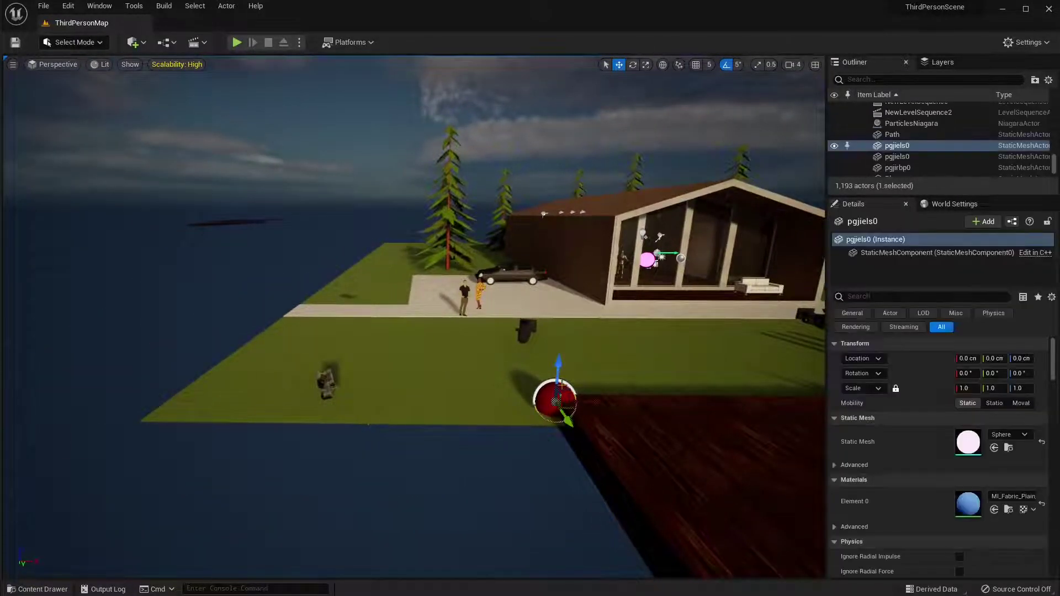
drag(567, 423, 570, 444)
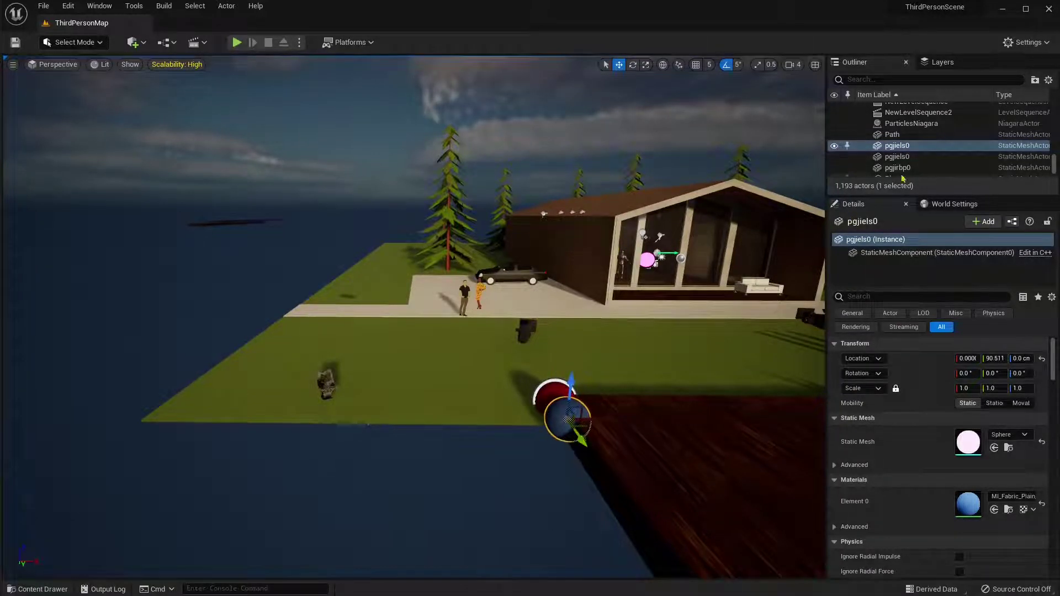
scroll(903, 172, down, 1)
shift+click(898, 149)
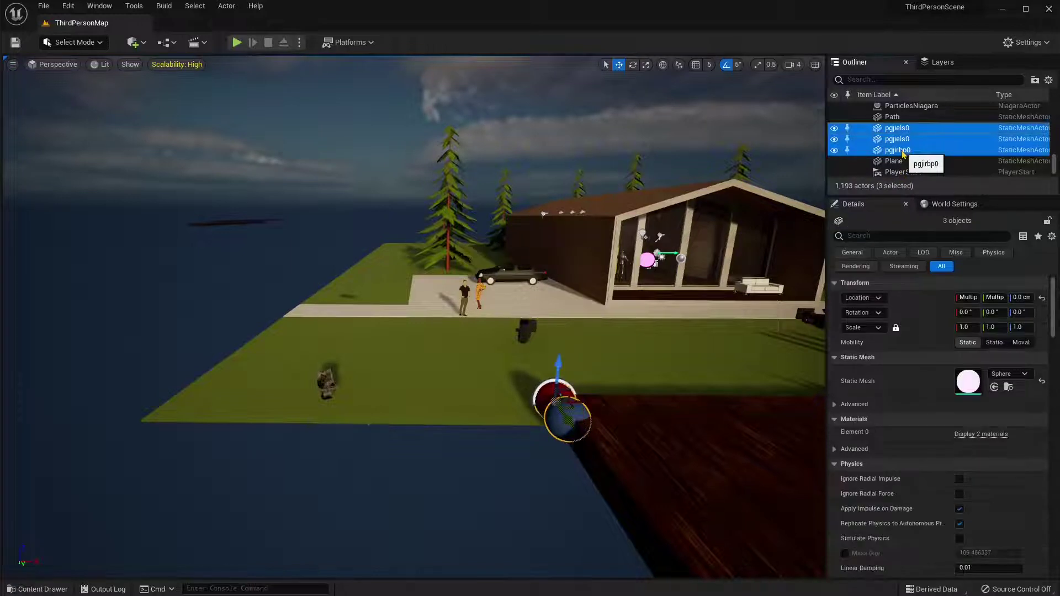
key(Delete)
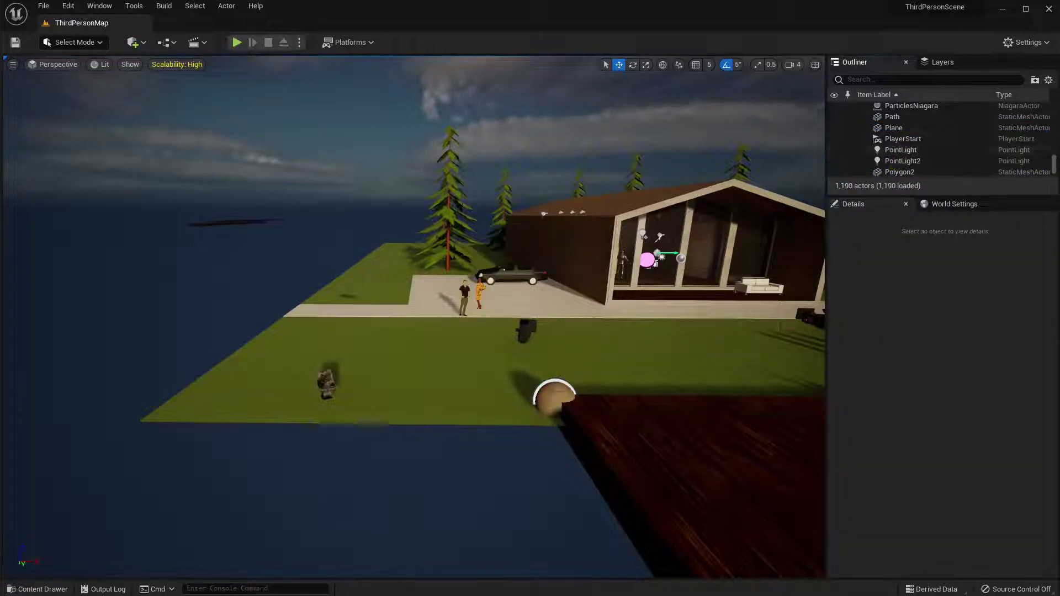
Step: Delete the remaining beige sphere at the corner of the wooden deck
click(554, 396)
key(Delete)
click(555, 395)
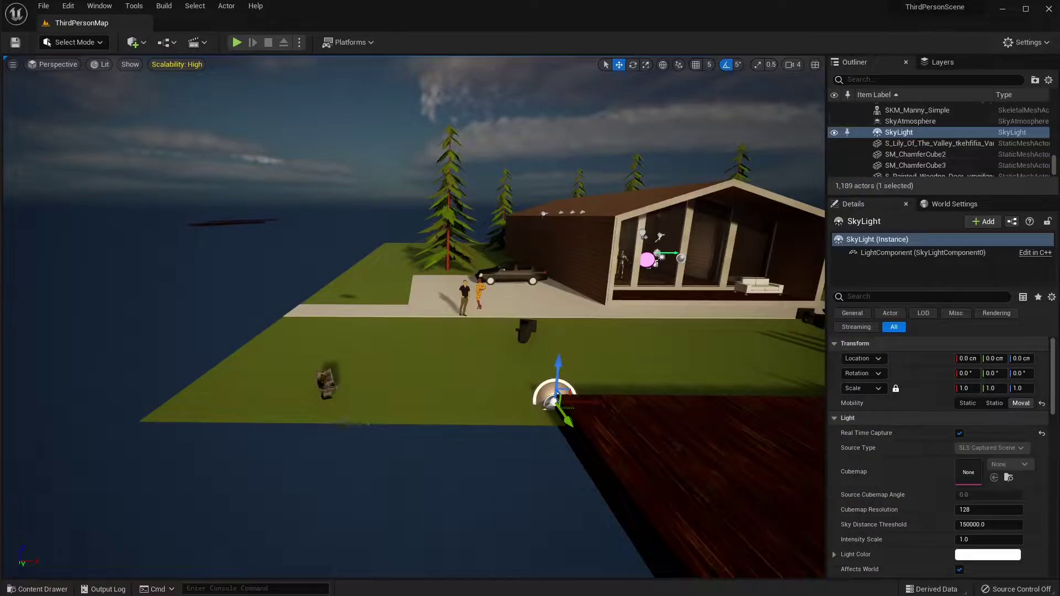
click(555, 395)
Step: Browse the project assets from the Geometries folder back up to the Content root folder
key(ctrl+space)
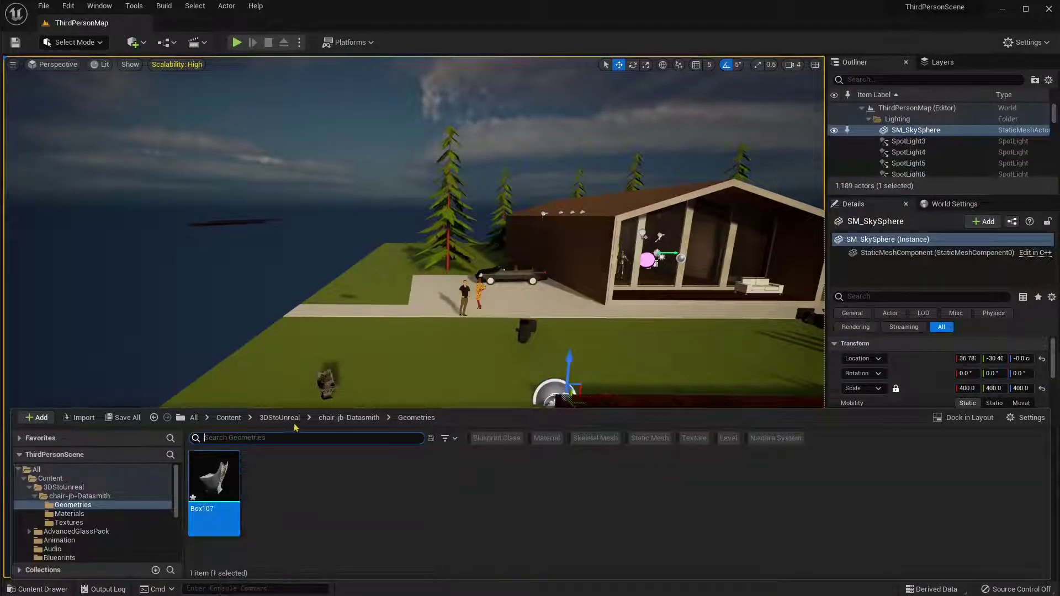
click(279, 418)
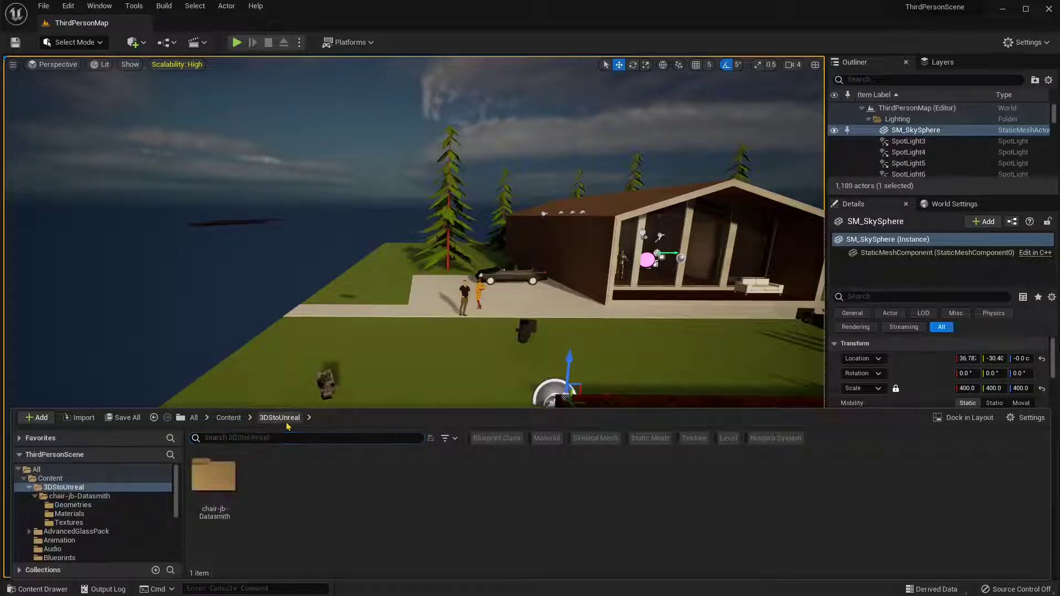
click(229, 418)
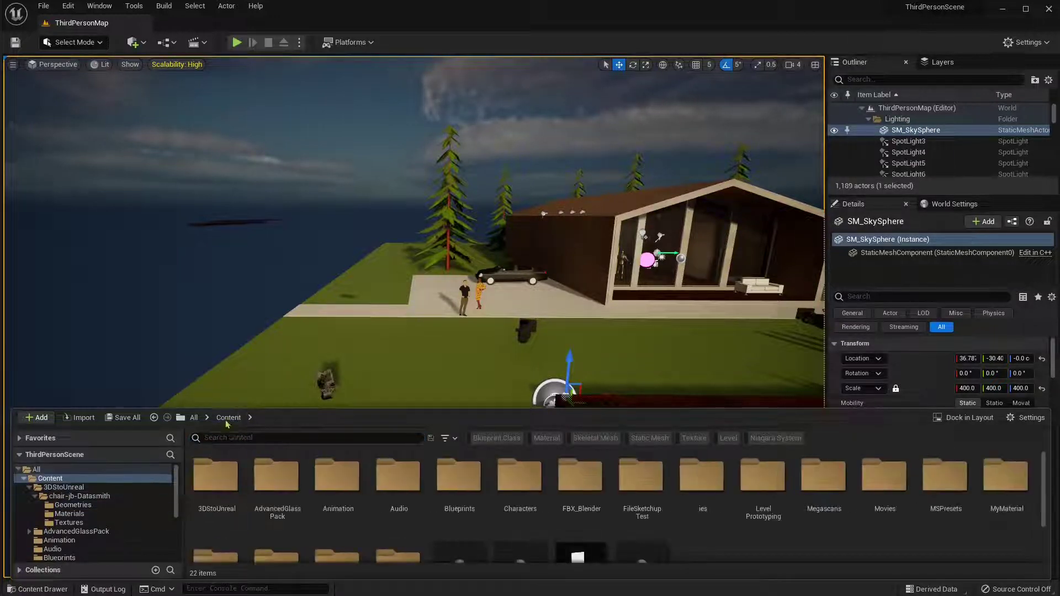
Step: Choose Export Datamisth Architecture 3DS.udatasmith for a Datasmith file import and set the 3DStoUnreal folder as its destination
click(144, 40)
mouse_move(167, 132)
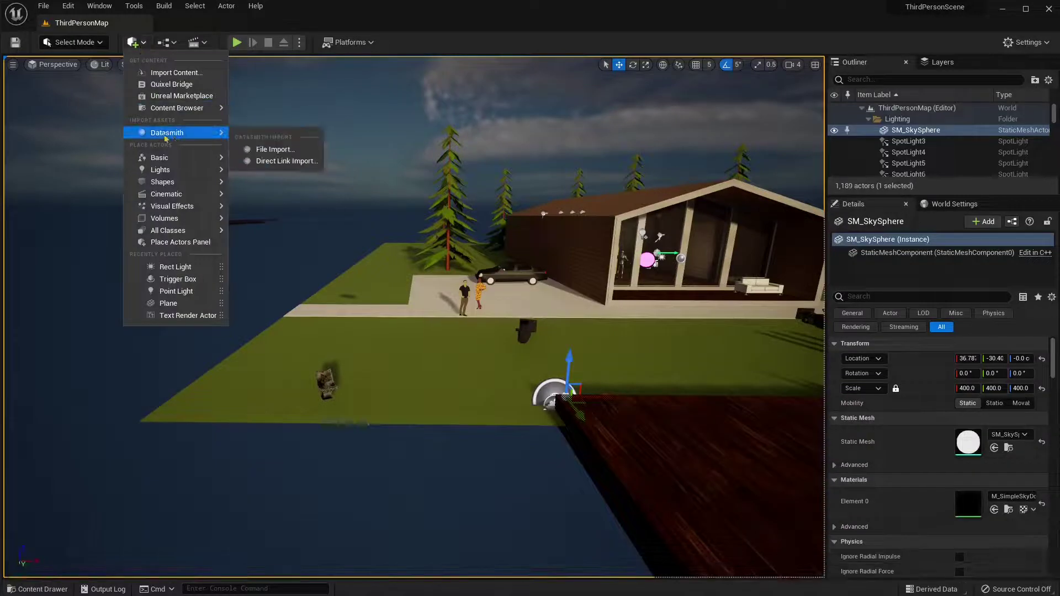
click(270, 150)
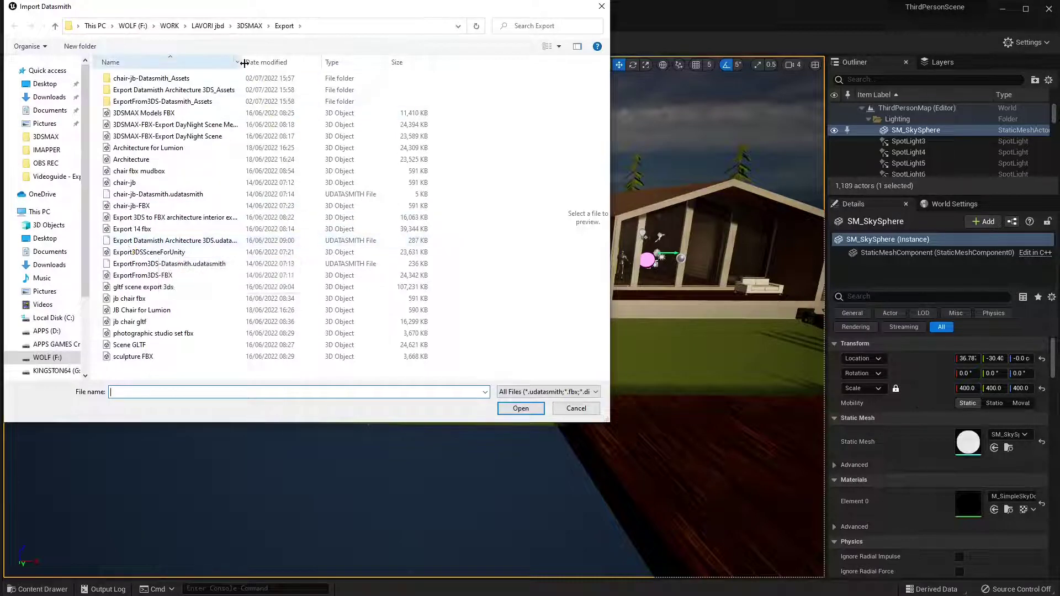
drag(242, 62, 347, 69)
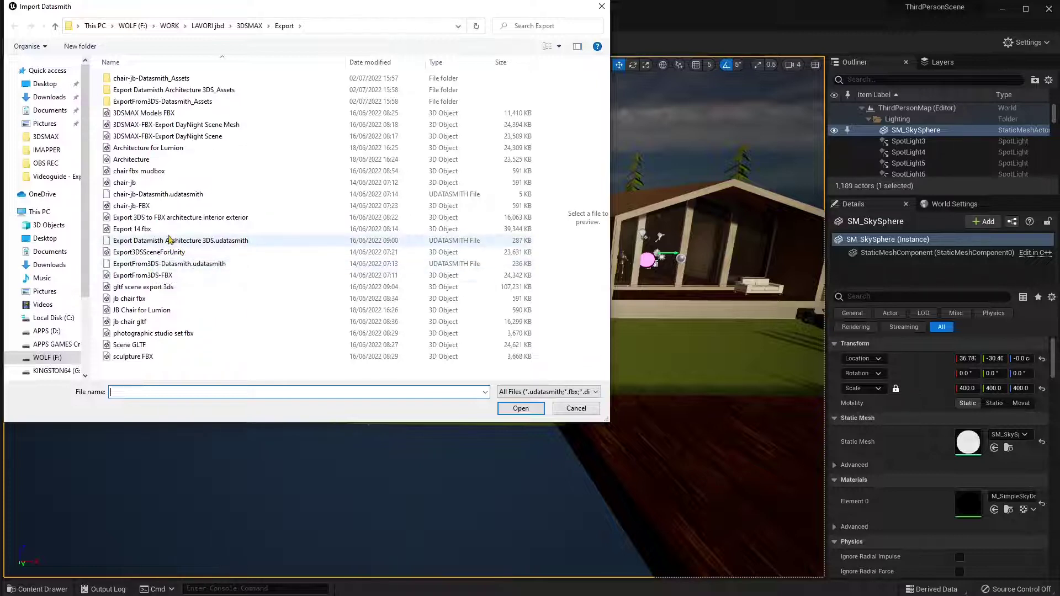
click(259, 240)
click(513, 409)
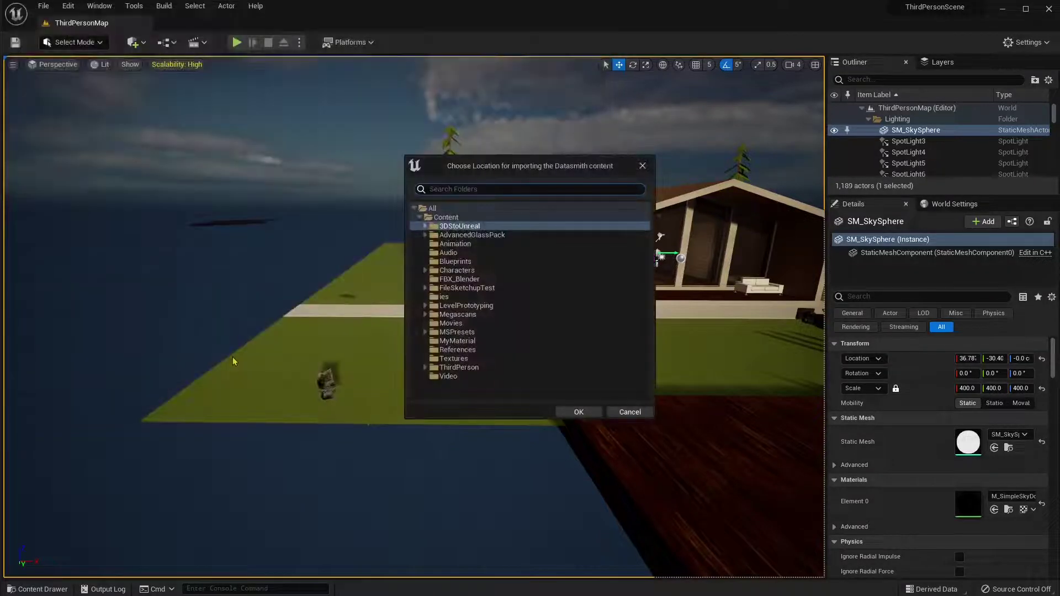
click(578, 413)
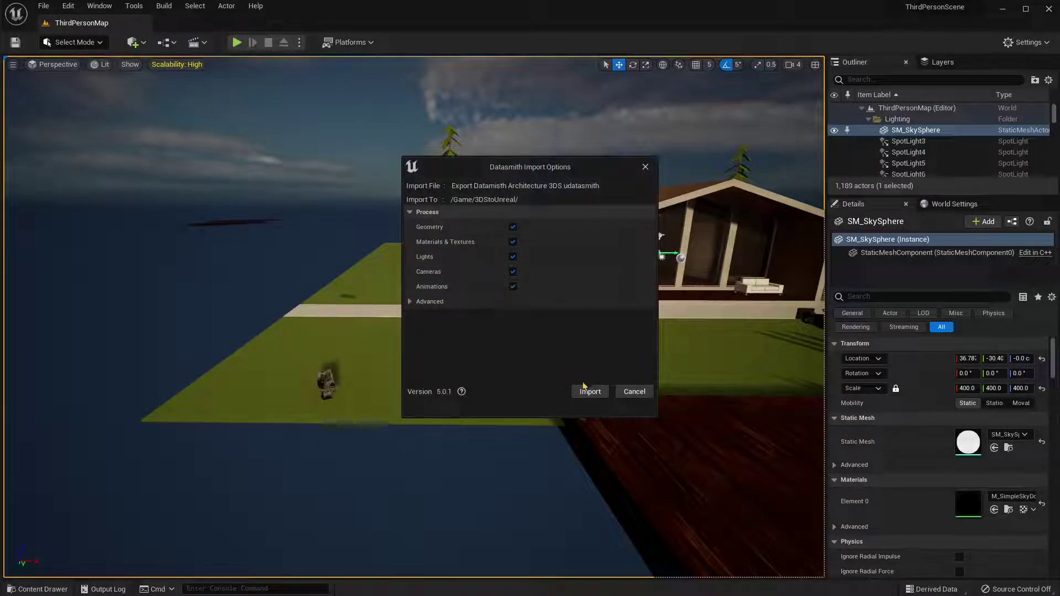
Step: Expand the advanced static mesh options and run the Datasmith import with geometry, materials and textures, lights, cameras and animations included
click(409, 302)
click(410, 316)
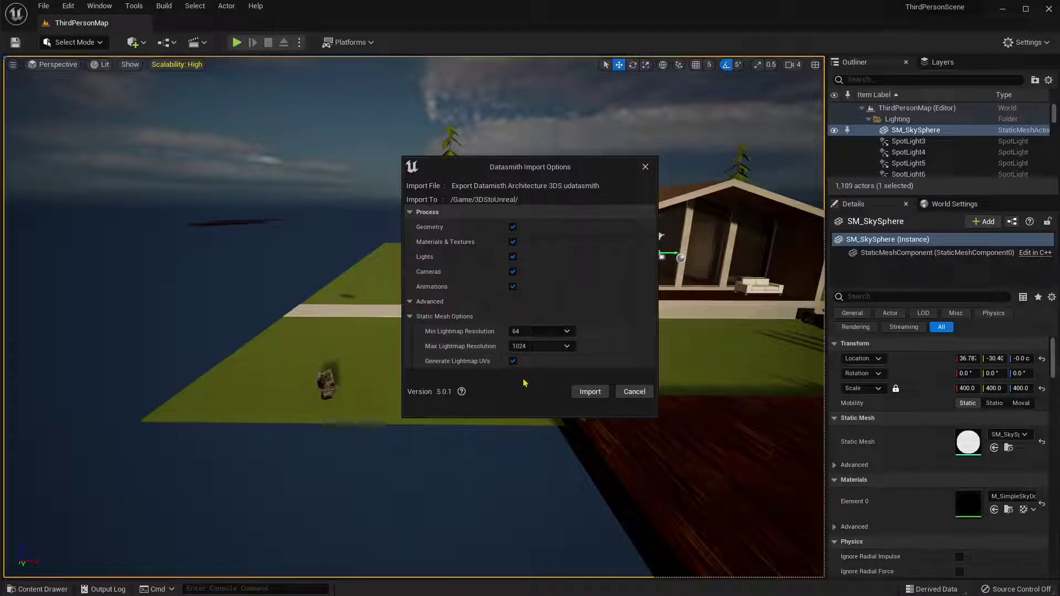
click(590, 391)
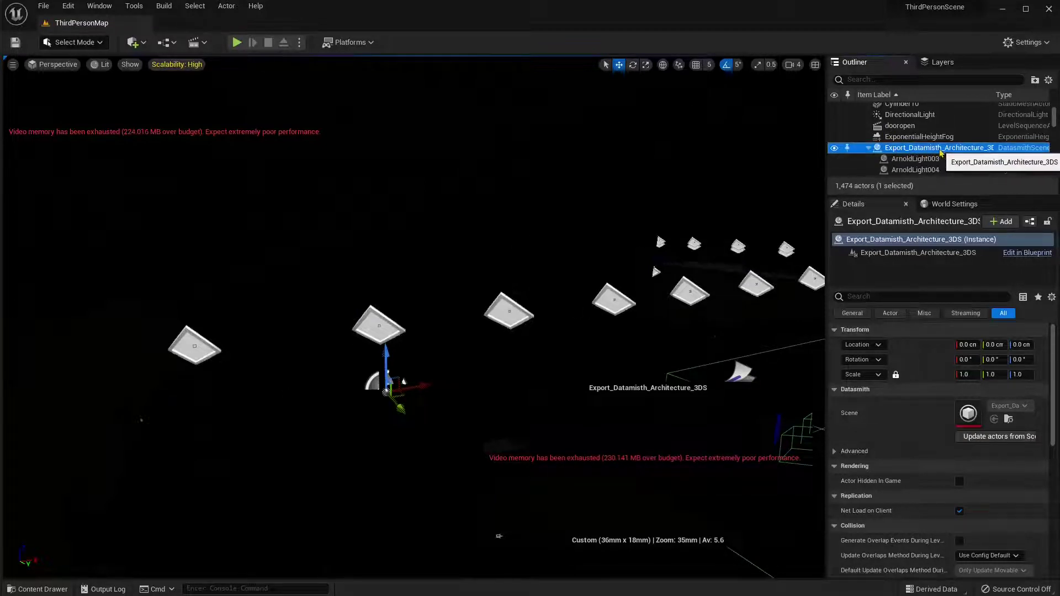
Step: Look through the imported Export_Datamisth_Architecture_3DS scene's lights in the Outliner and collapse the Bip001 and Bip002 hierarchies
scroll(921, 154, down, 1)
scroll(918, 153, down, 5)
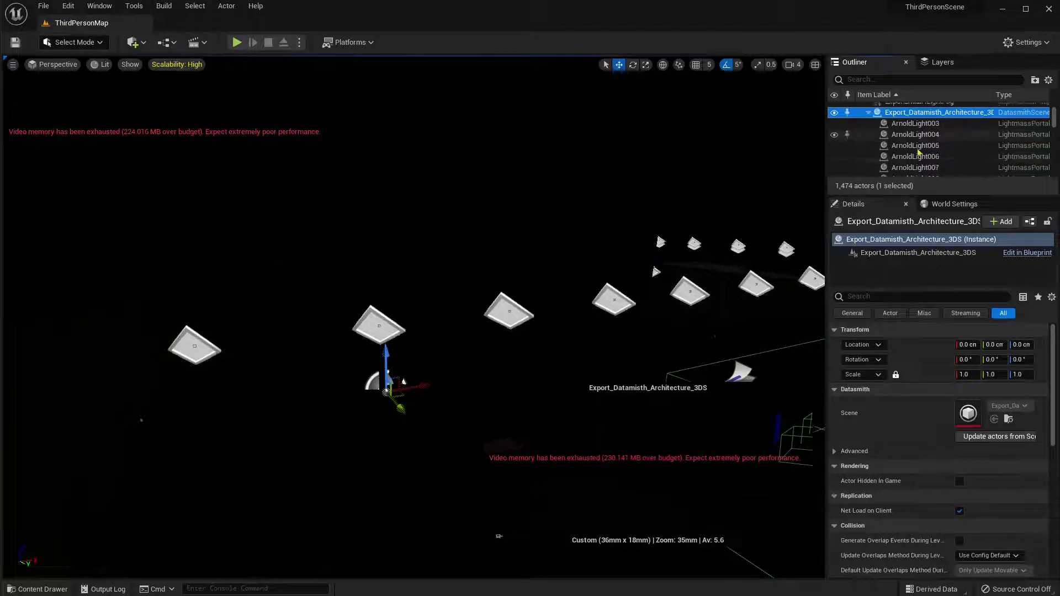
scroll(918, 153, down, 8)
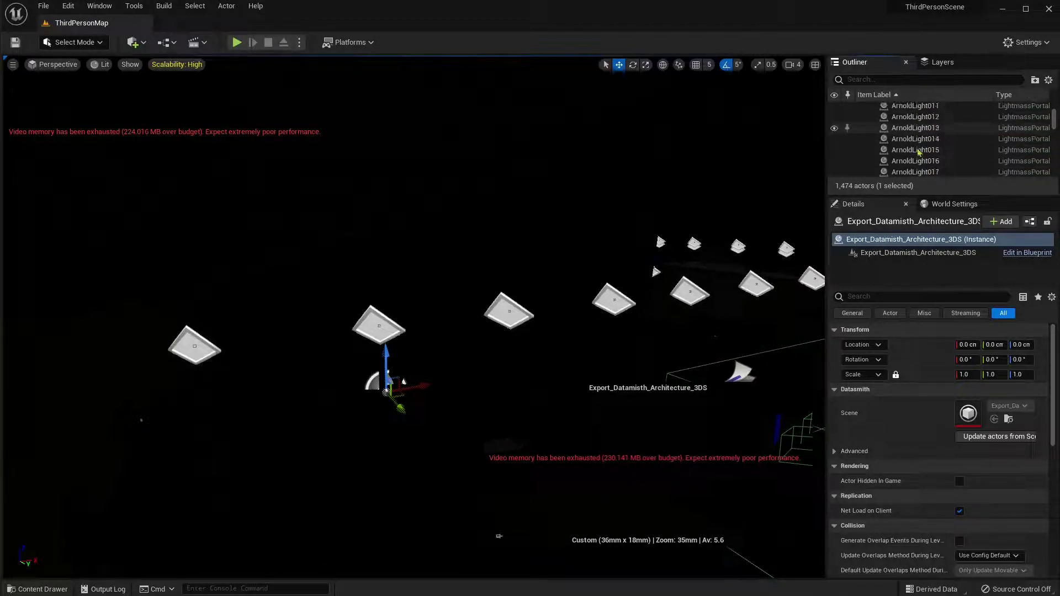
scroll(919, 153, down, 12)
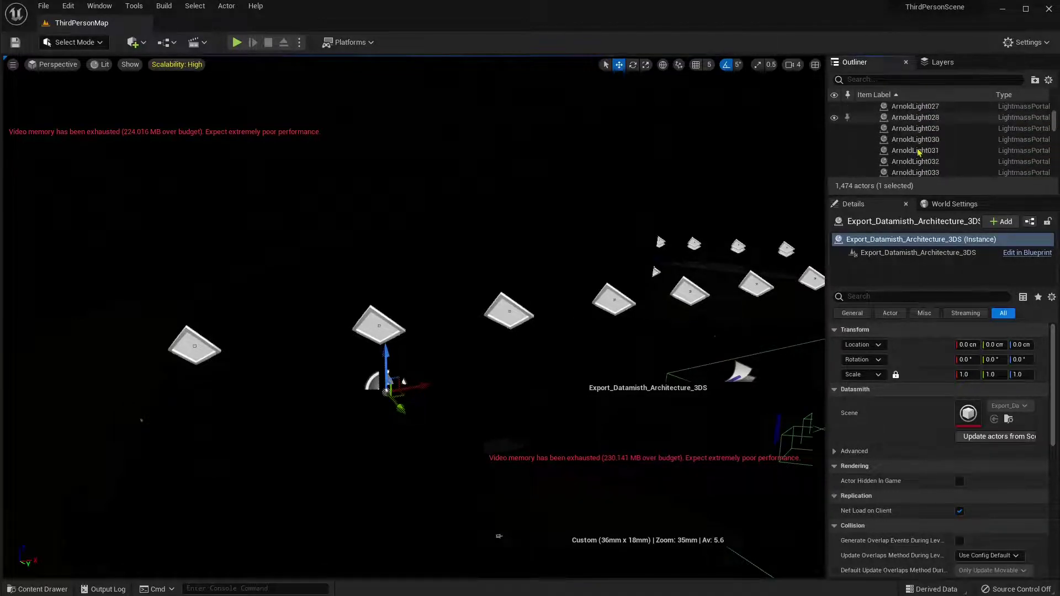
scroll(918, 153, down, 12)
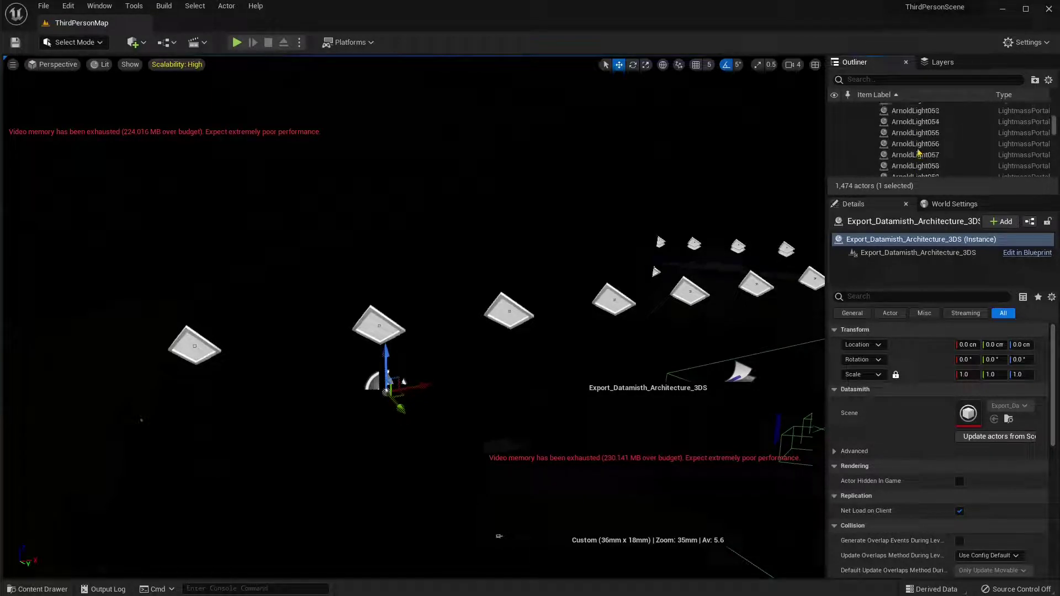
scroll(918, 153, down, 3)
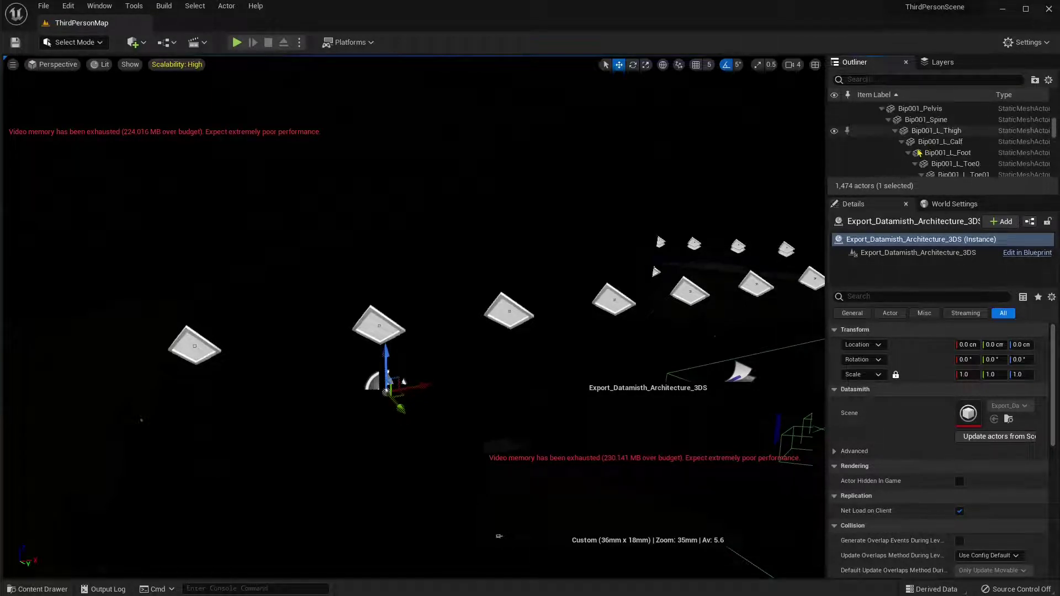
scroll(921, 141, up, 1)
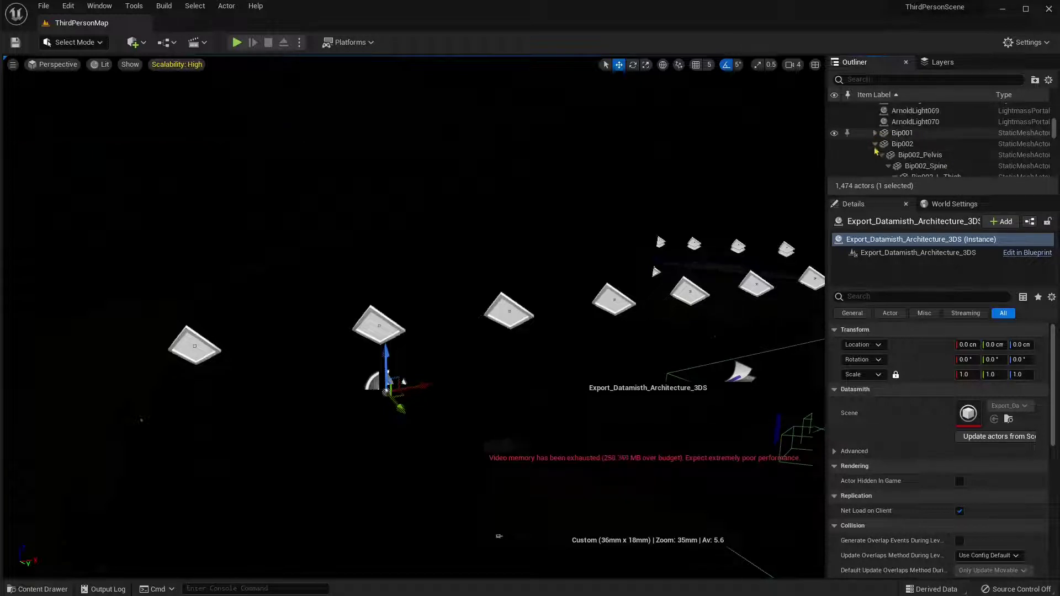
click(876, 154)
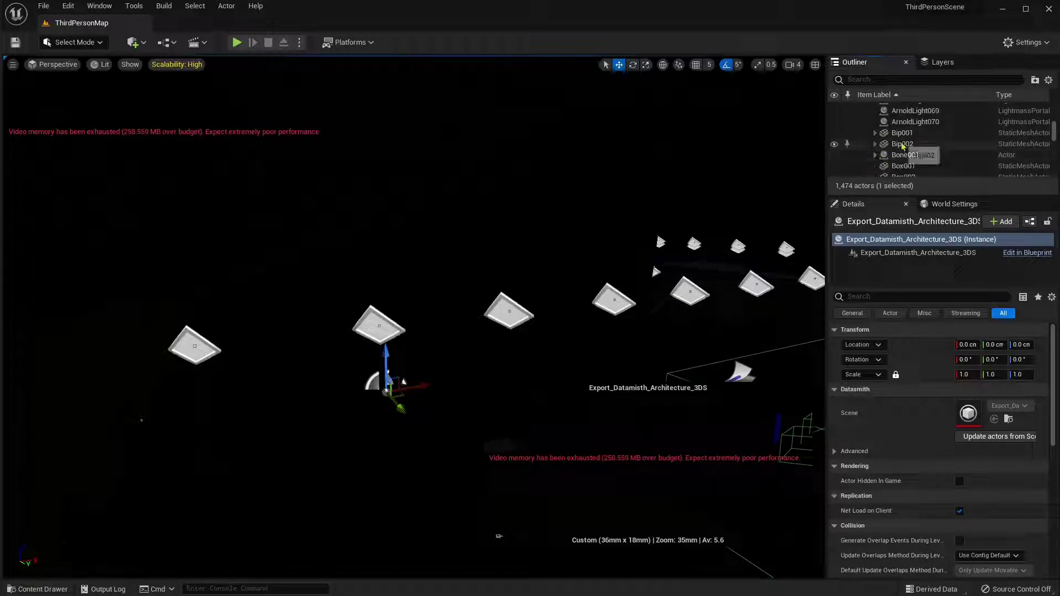
Step: Find the imported scene's Global_Exposure_2 post-process volume in the Outliner and hide it
scroll(895, 157, down, 10)
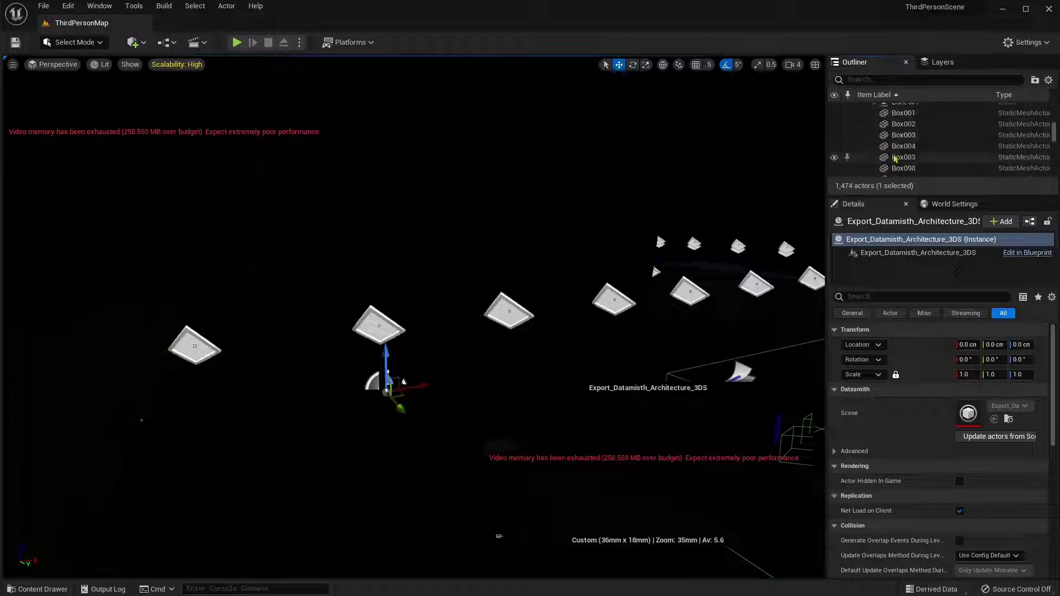
scroll(895, 158, down, 6)
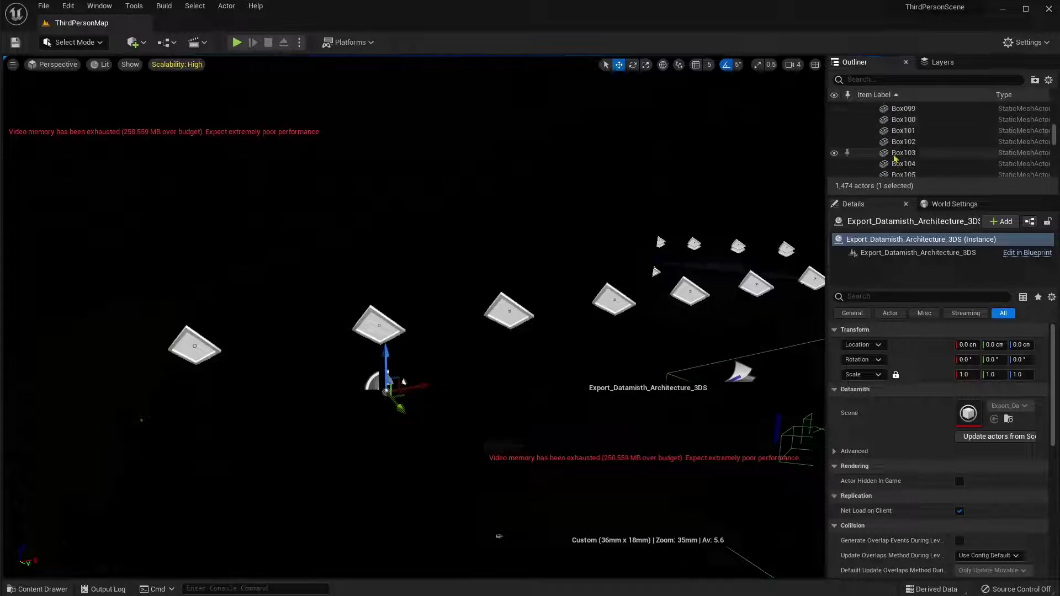
scroll(895, 159, down, 4)
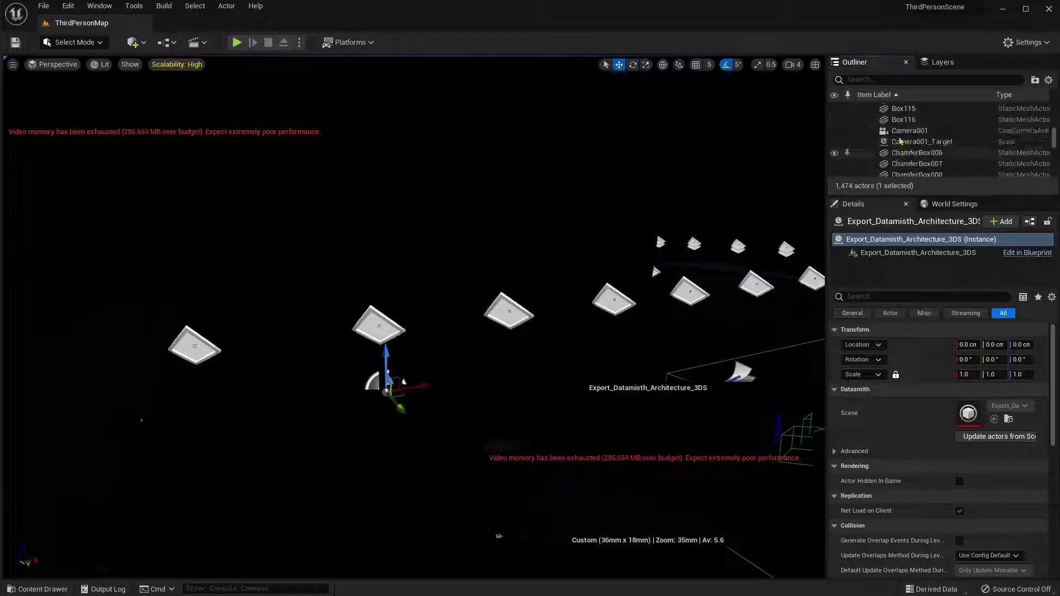
scroll(901, 145, down, 3)
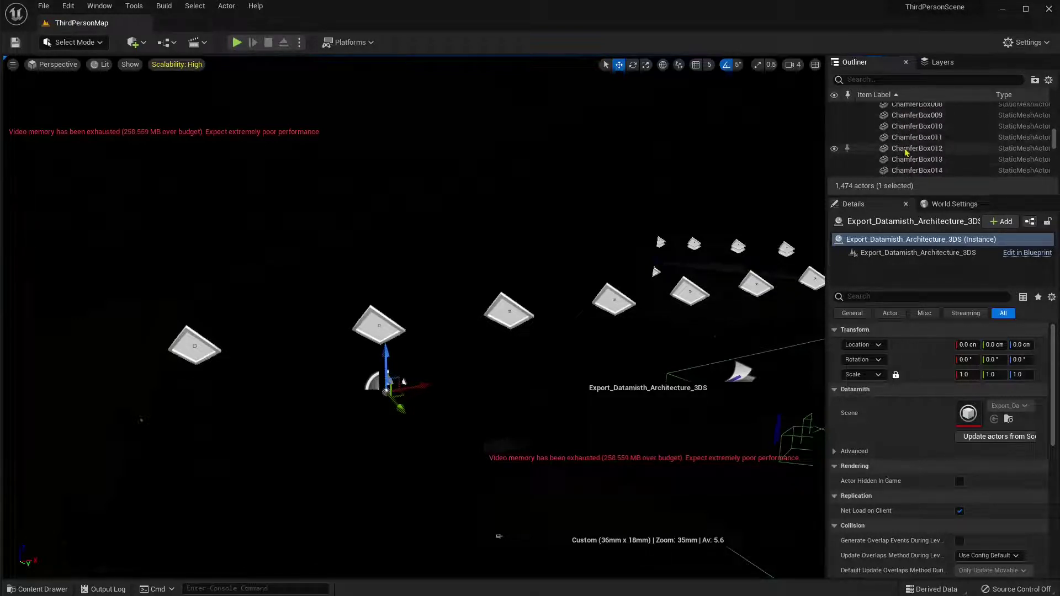
scroll(906, 151, down, 8)
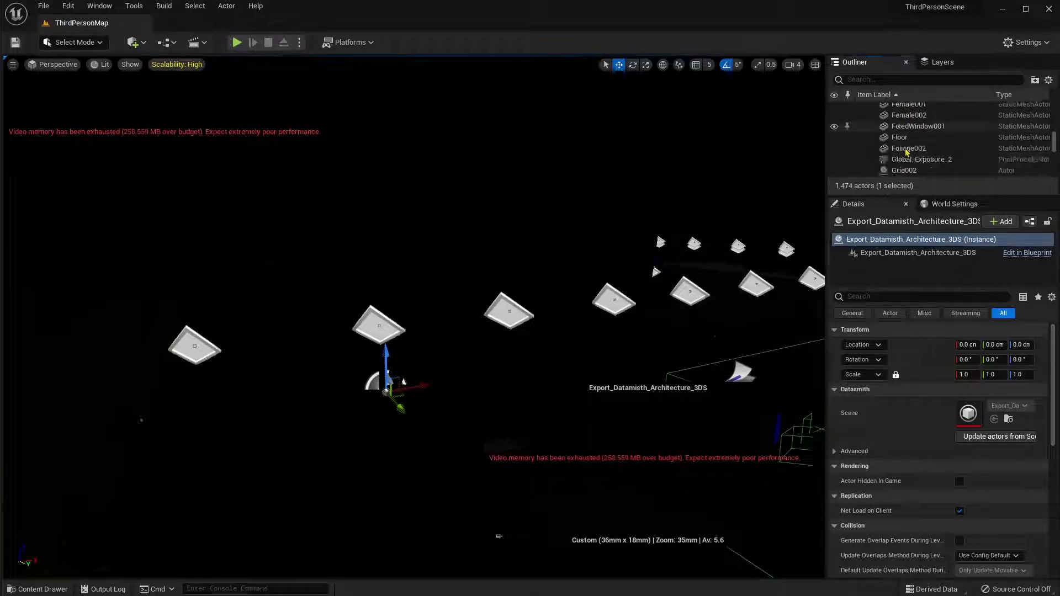
scroll(906, 152, down, 3)
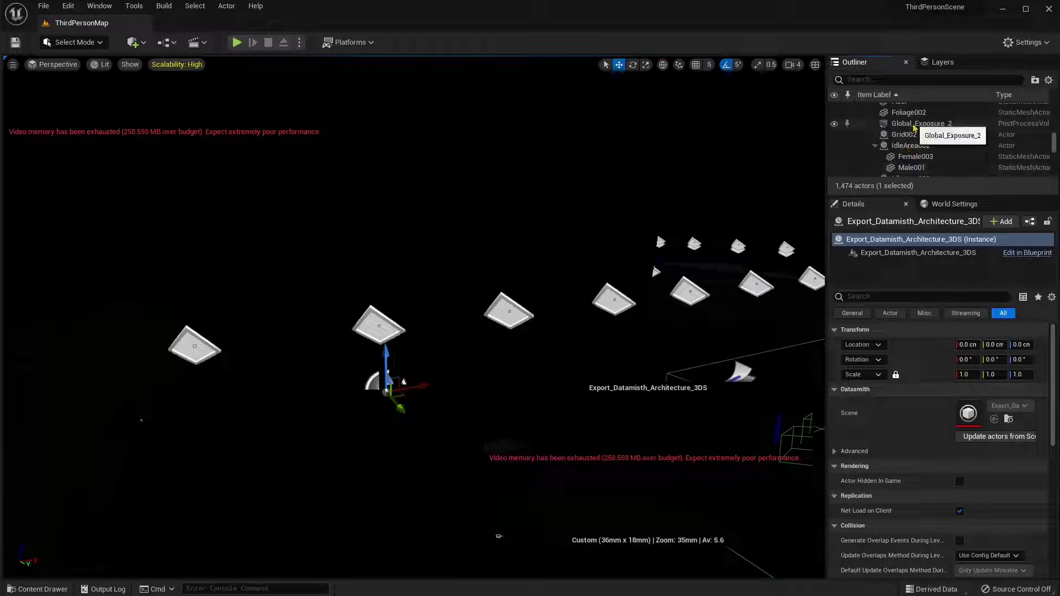
click(834, 124)
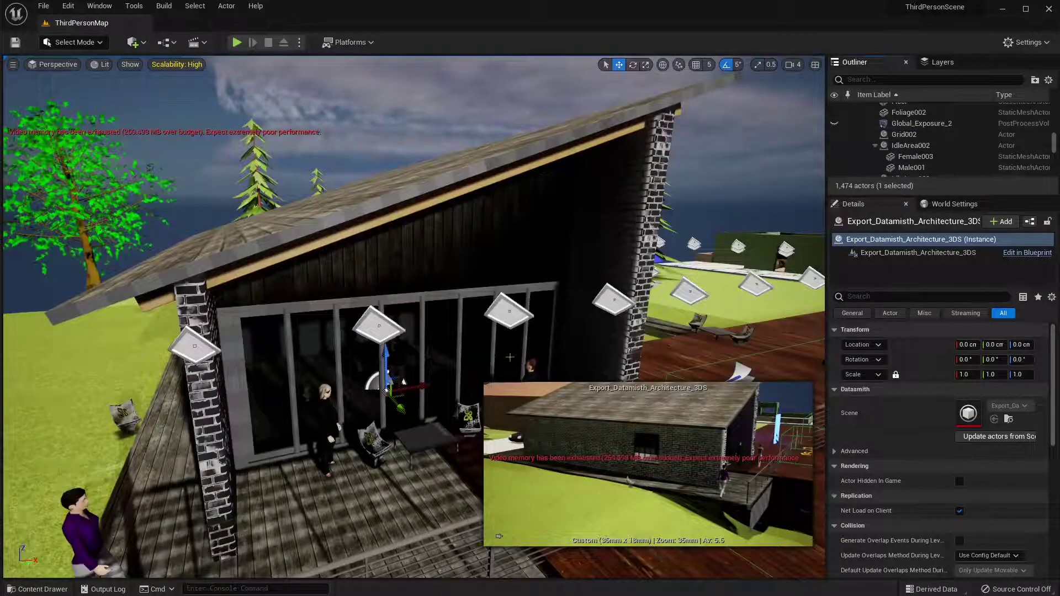
Step: Inspect individual parts of the imported brick house by selecting its floor, roof, Box097 wall piece and FixedWindow001
right_drag(499, 360, 635, 368)
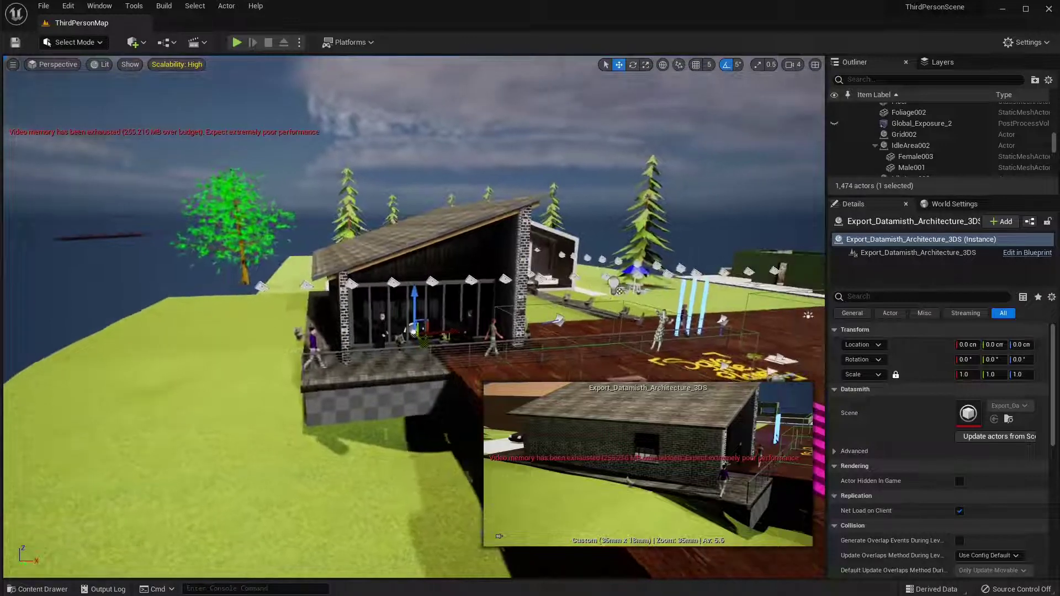
click(499, 536)
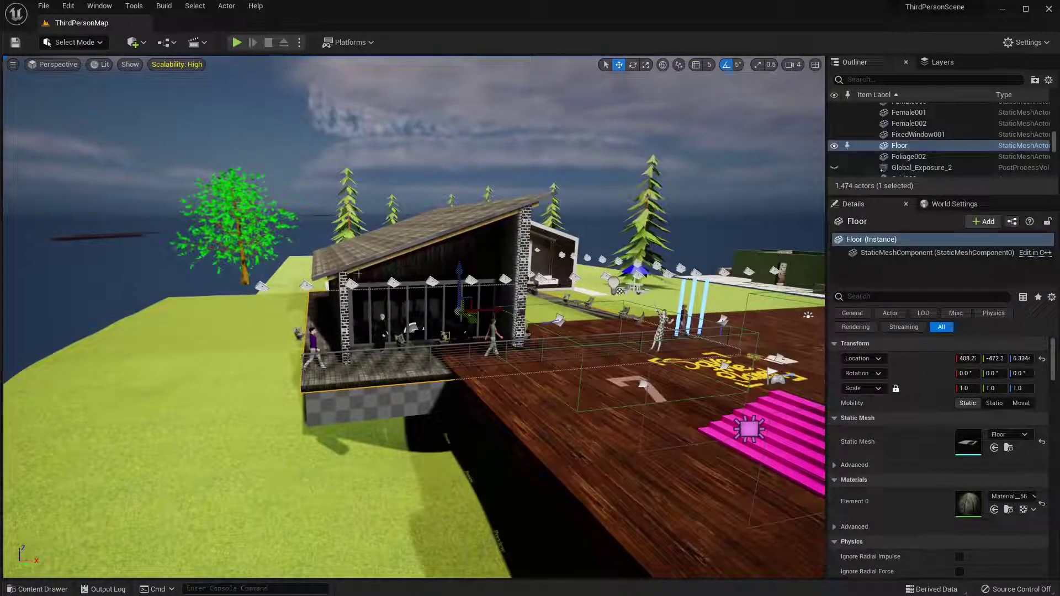
click(433, 229)
click(444, 262)
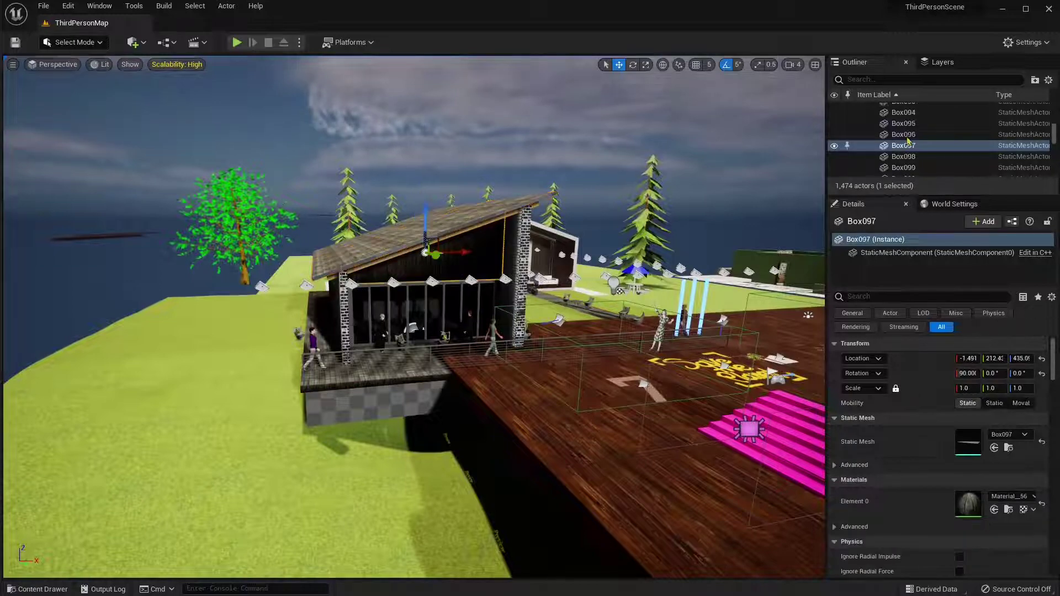
click(419, 315)
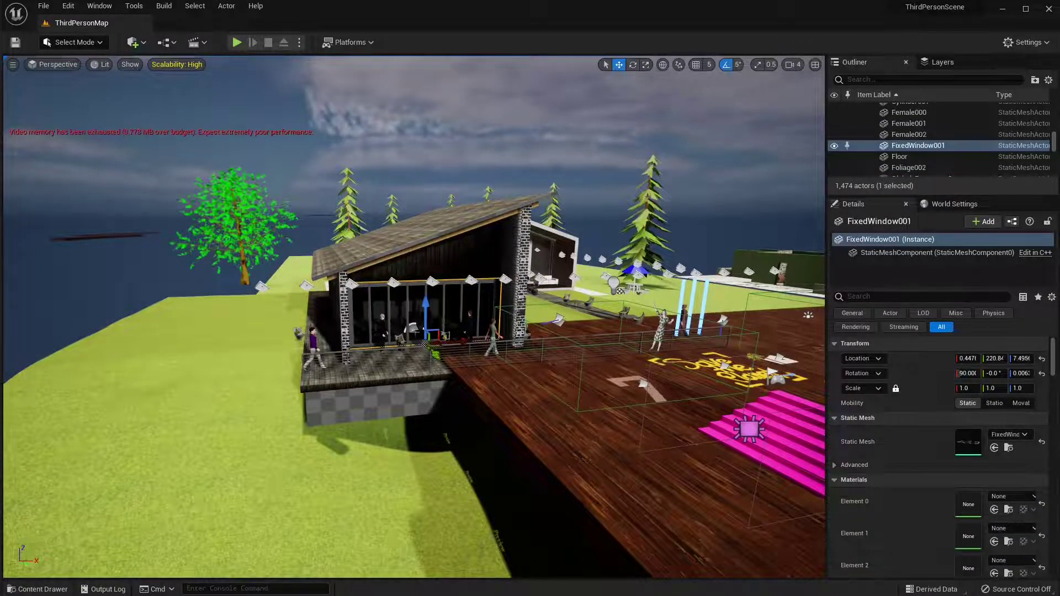
Step: Inspect the imported people in the courtyard by selecting Female006 and Female005, and view both houses from the wooden deck
key(f)
key(w)
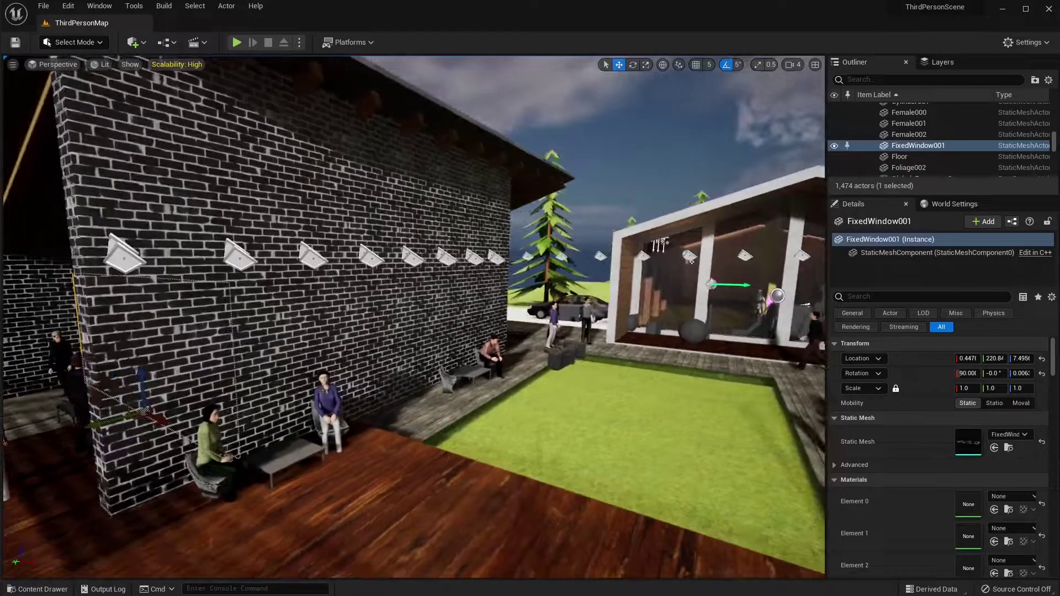
click(329, 400)
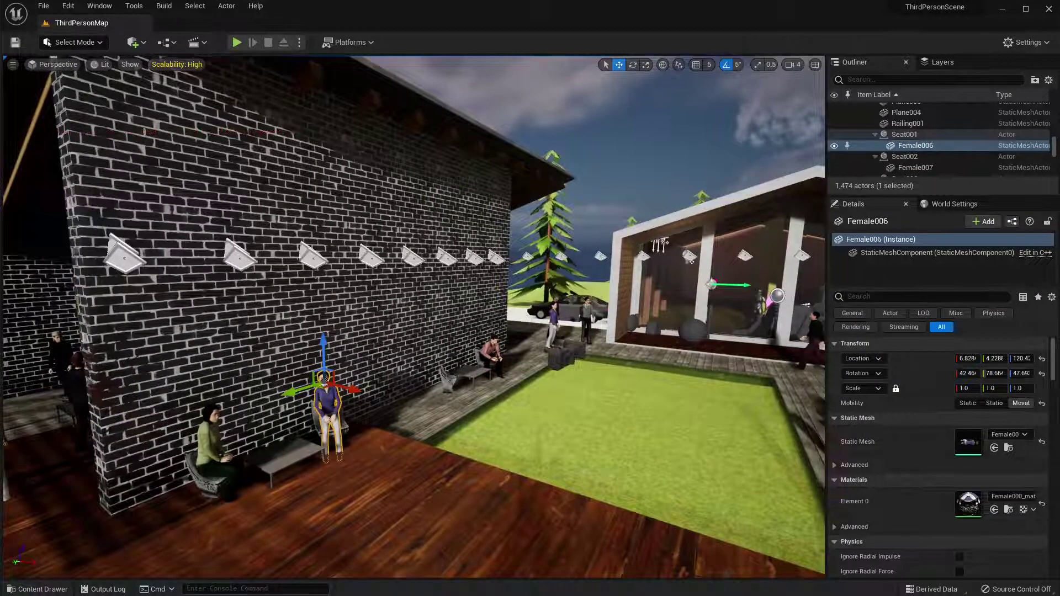
click(493, 356)
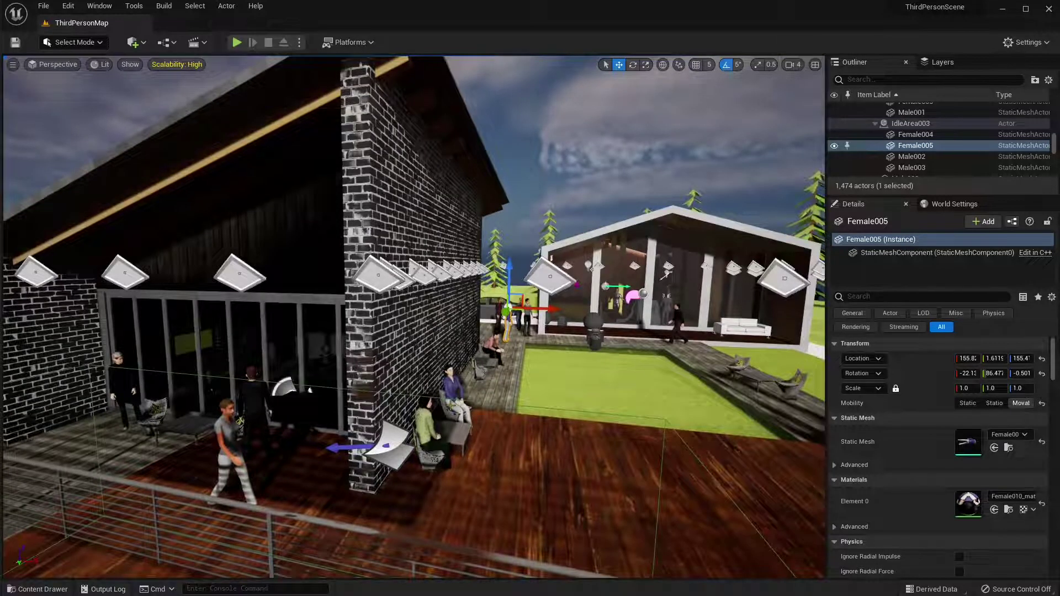
right_drag(500, 411, 7, 304)
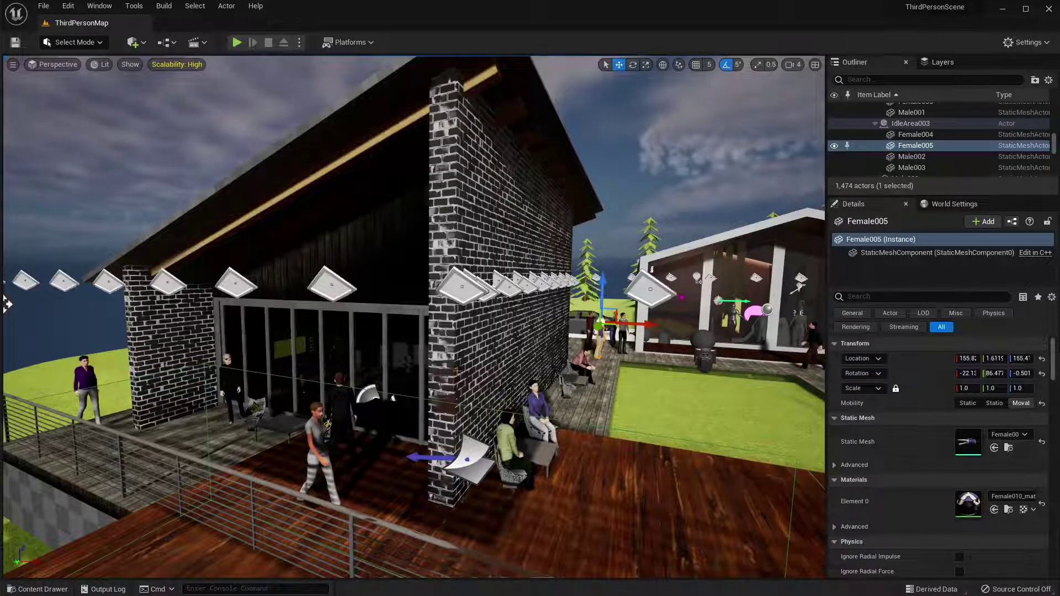
key(s)
mouse_move(415, 317)
right_down()
mouse_move(442, 317)
mouse_move(430, 318)
right_up()
key(d)
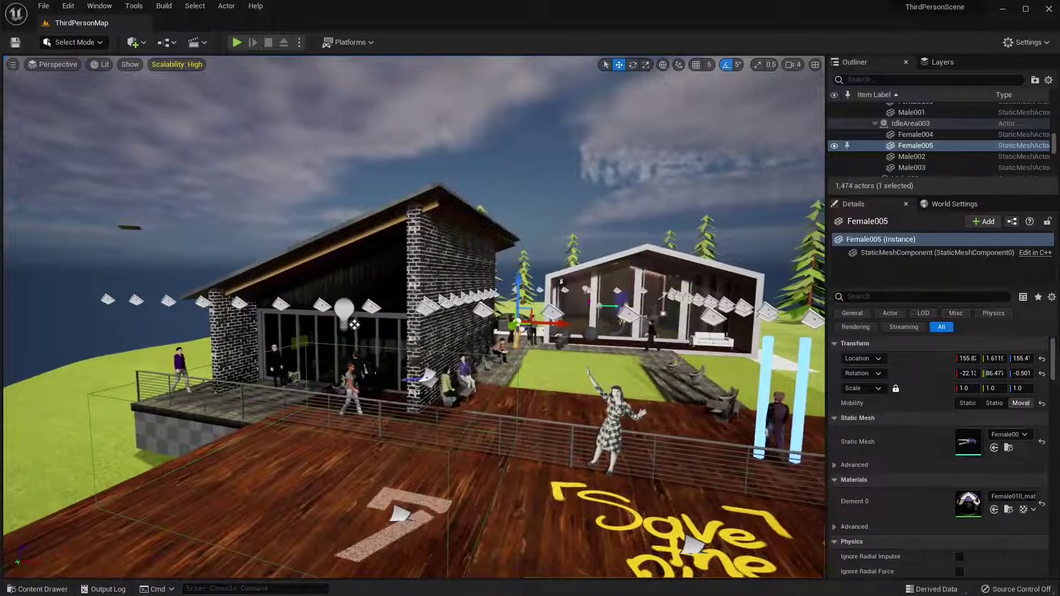